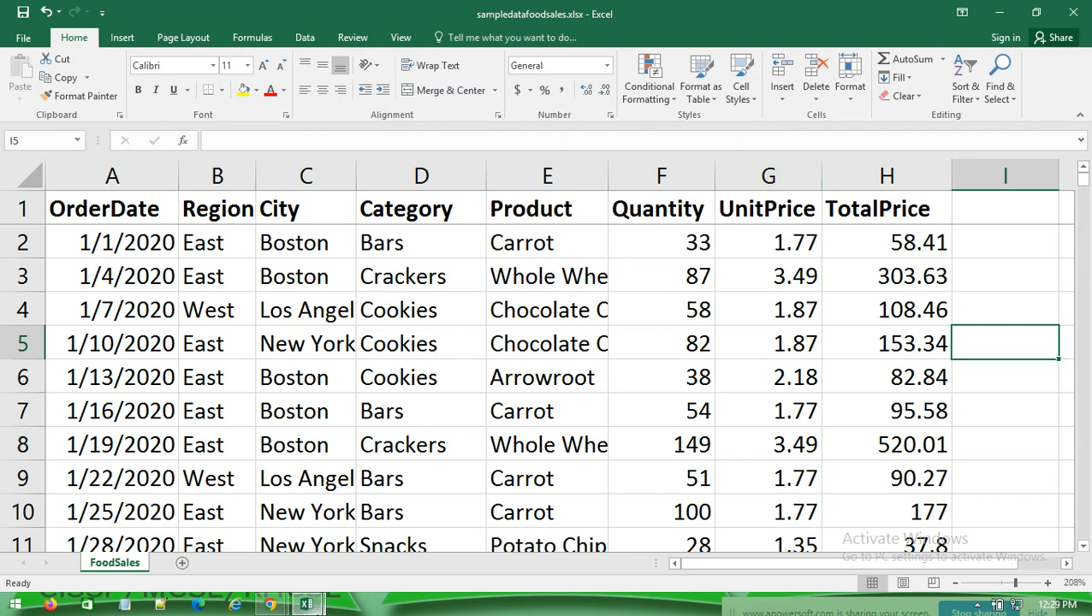
{"action": "left_click", "coordinate": [269, 604]}
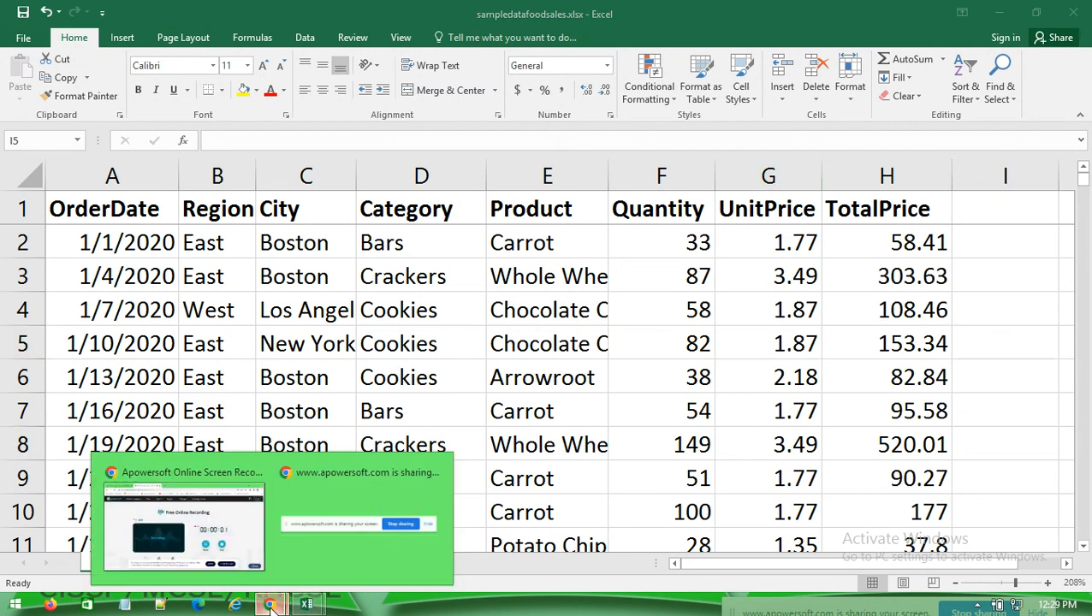
{"action": "left_click", "coordinate": [238, 476]}
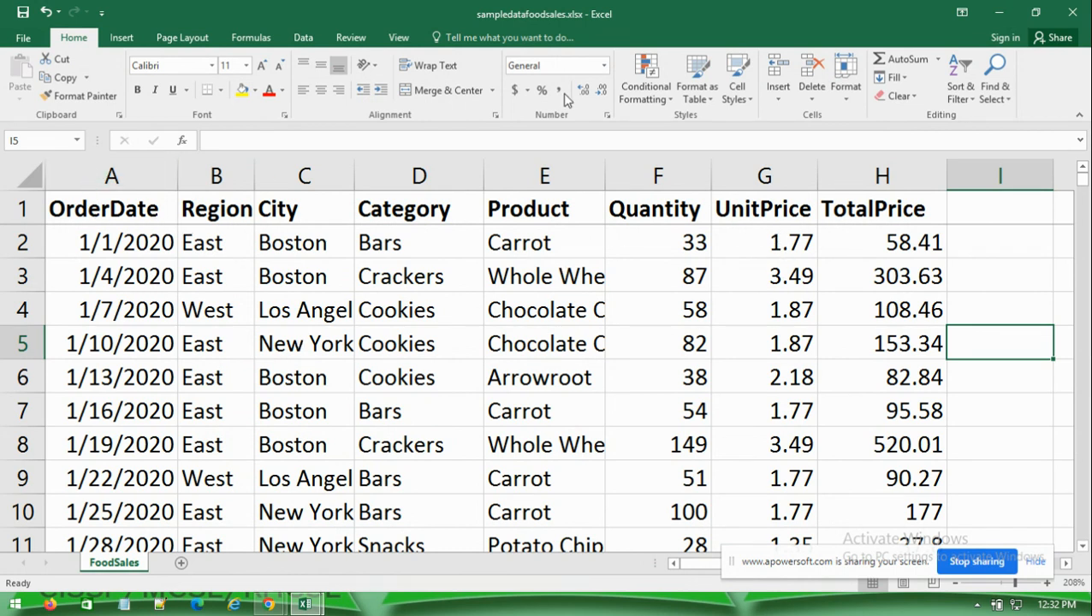
{"action": "left_click", "coordinate": [751, 558]}
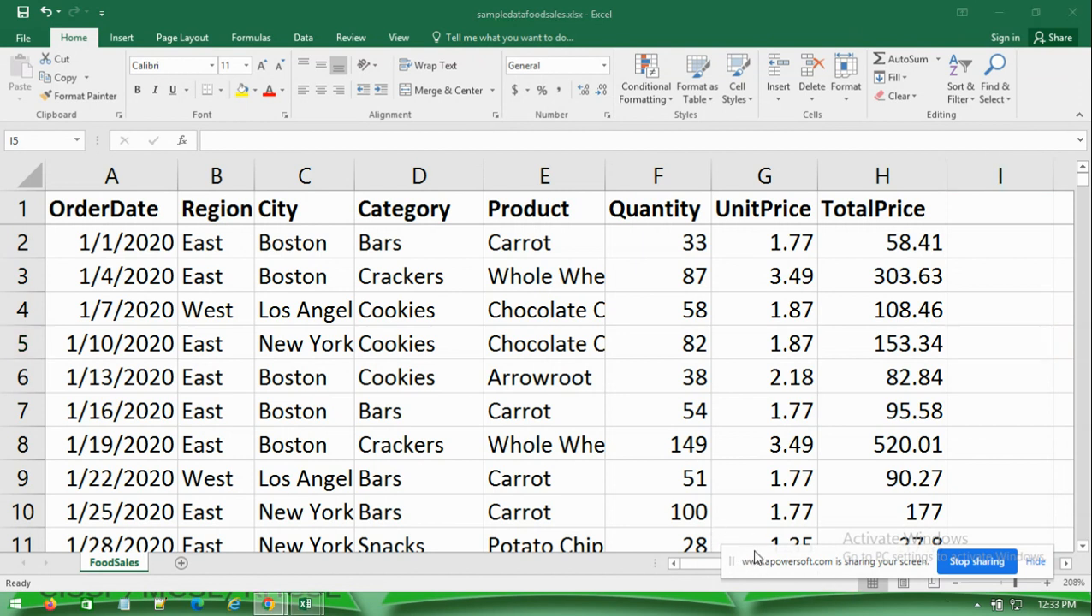
{"action": "left_click_drag", "start_coordinate": [754, 552], "coordinate": [763, 583]}
Create a PivotTable from the whole Sales_Data table on the FoodSales sheet, placed on a new worksheet
{"action": "left_click", "coordinate": [110, 208]}
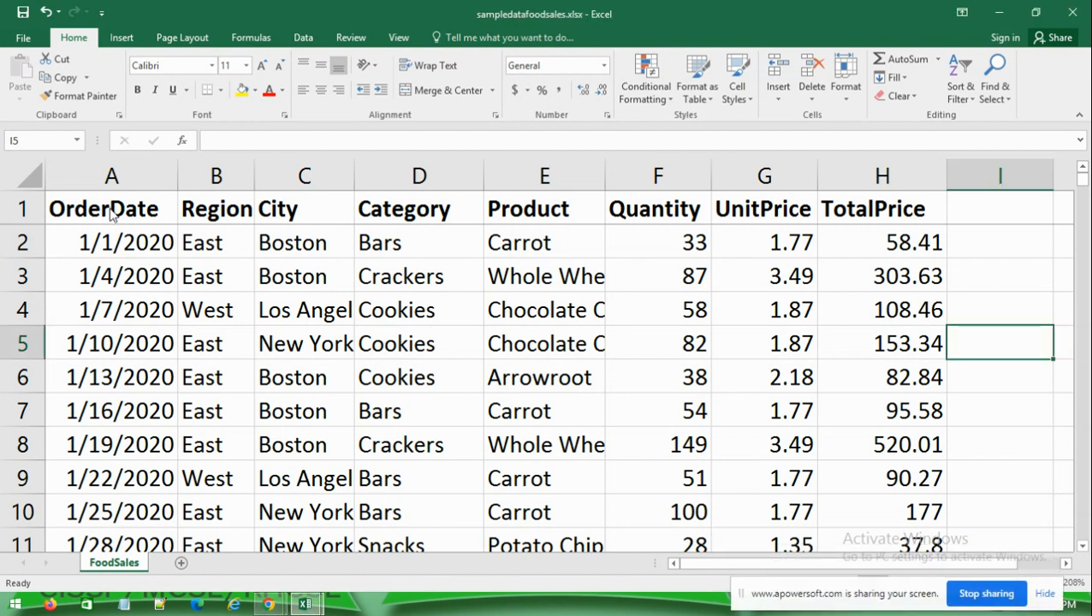
{"action": "key", "text": "ctrl+a"}
{"action": "left_click", "coordinate": [816, 224]}
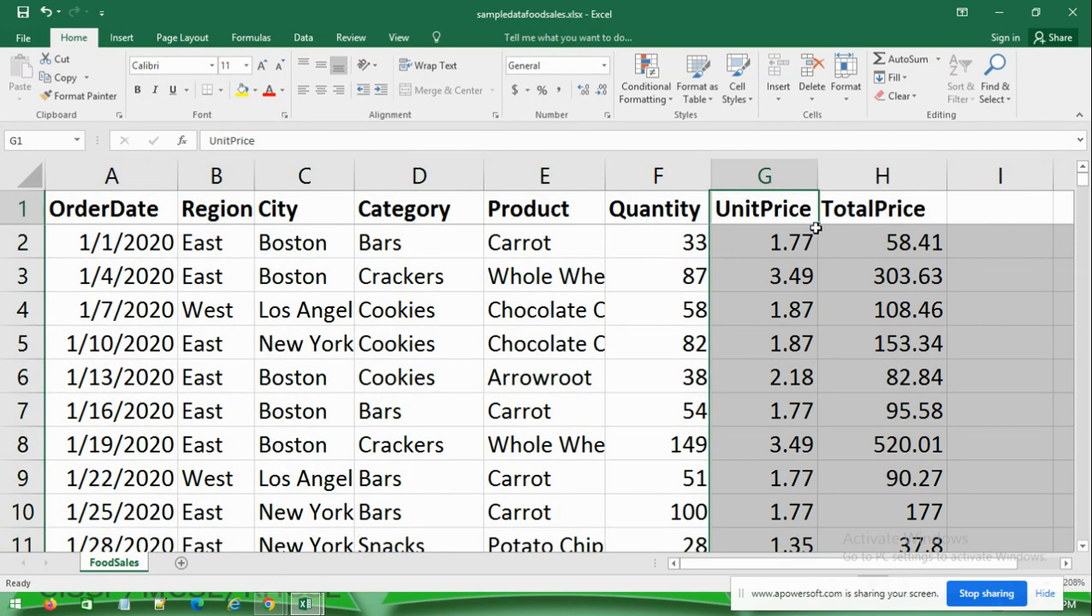
{"action": "left_click", "coordinate": [90, 206]}
{"action": "key", "text": "ctrl+shift+Right"}
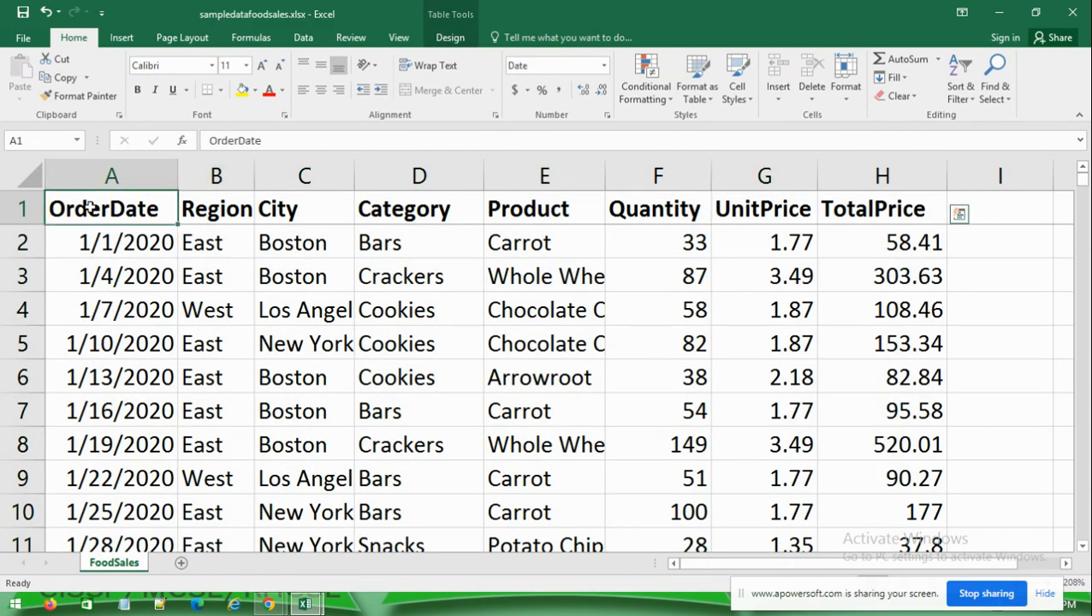
{"action": "key", "text": "ctrl+shift+Down"}
{"action": "left_click", "coordinate": [124, 40]}
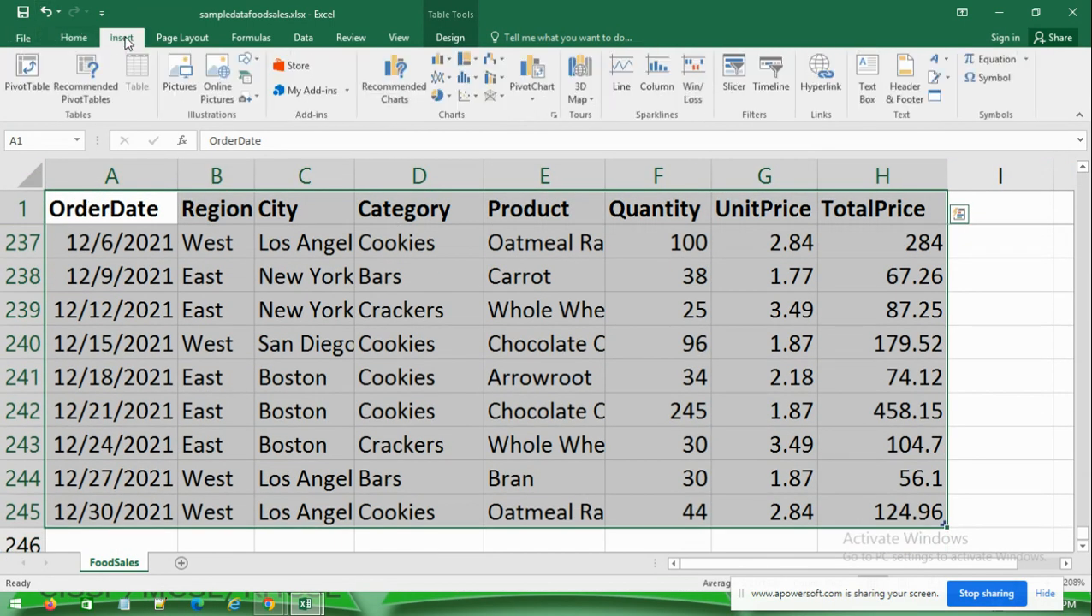
{"action": "left_click", "coordinate": [27, 75]}
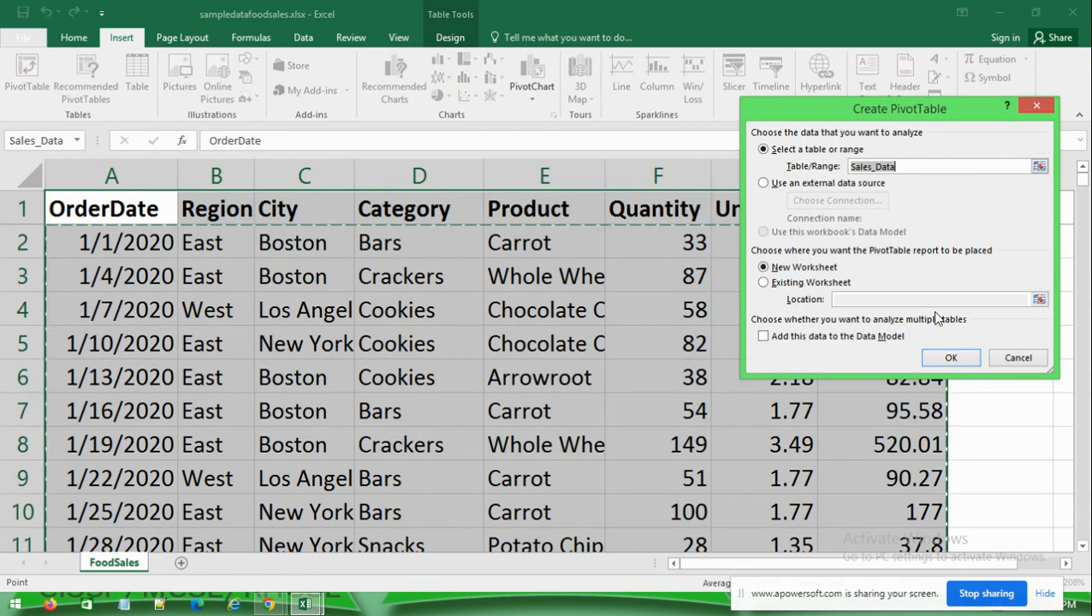
{"action": "left_click", "coordinate": [949, 357]}
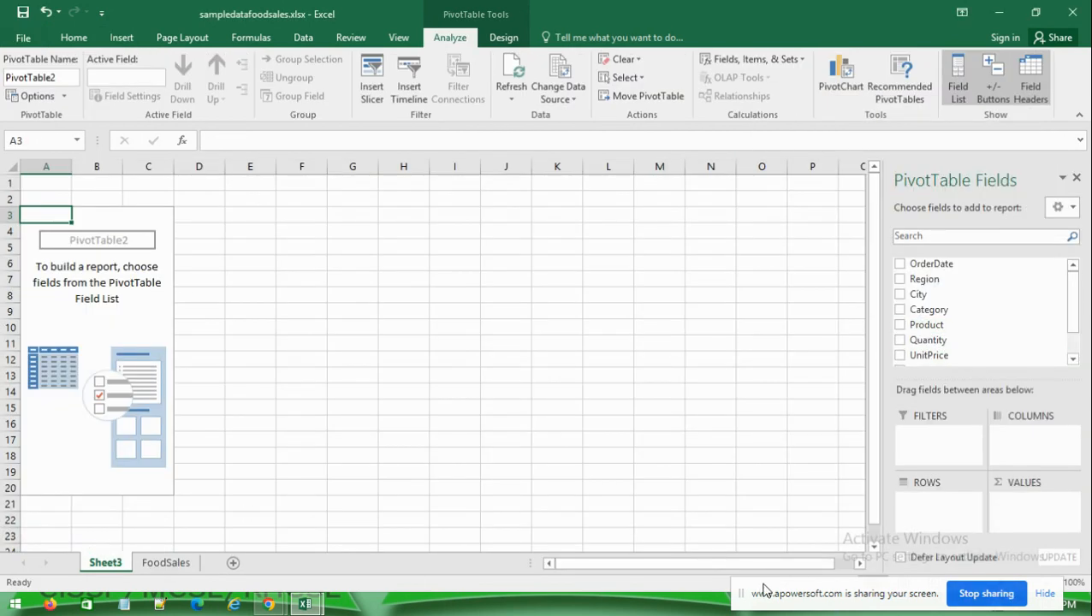
Add City to the PivotTable rows and TotalPrice to the values as a sum
{"action": "left_click_drag", "start_coordinate": [763, 585], "coordinate": [714, 611]}
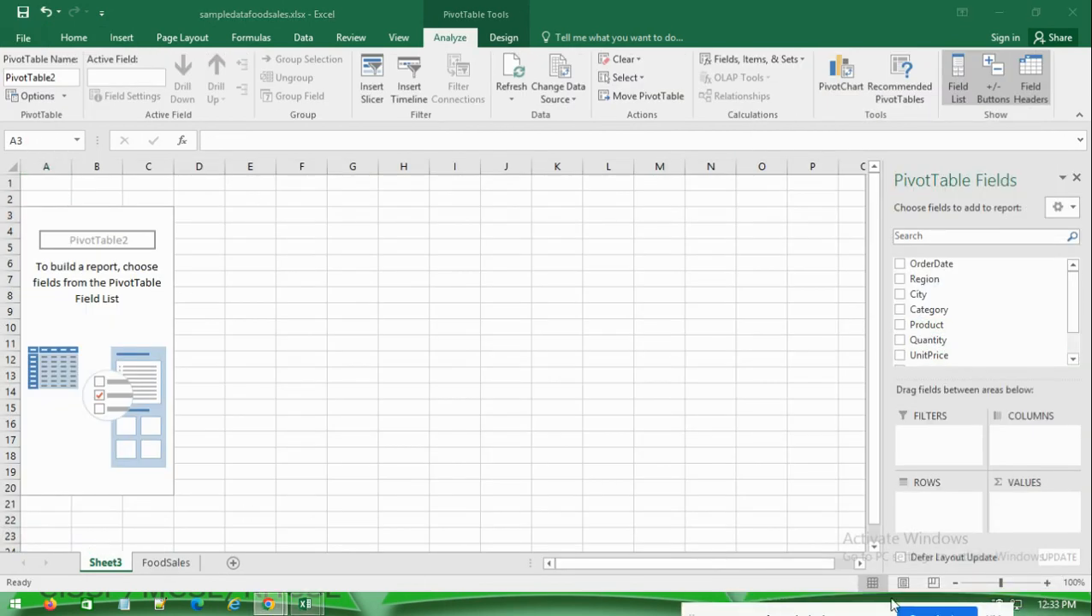
{"action": "left_click", "coordinate": [1004, 584]}
{"action": "left_click", "coordinate": [1003, 584]}
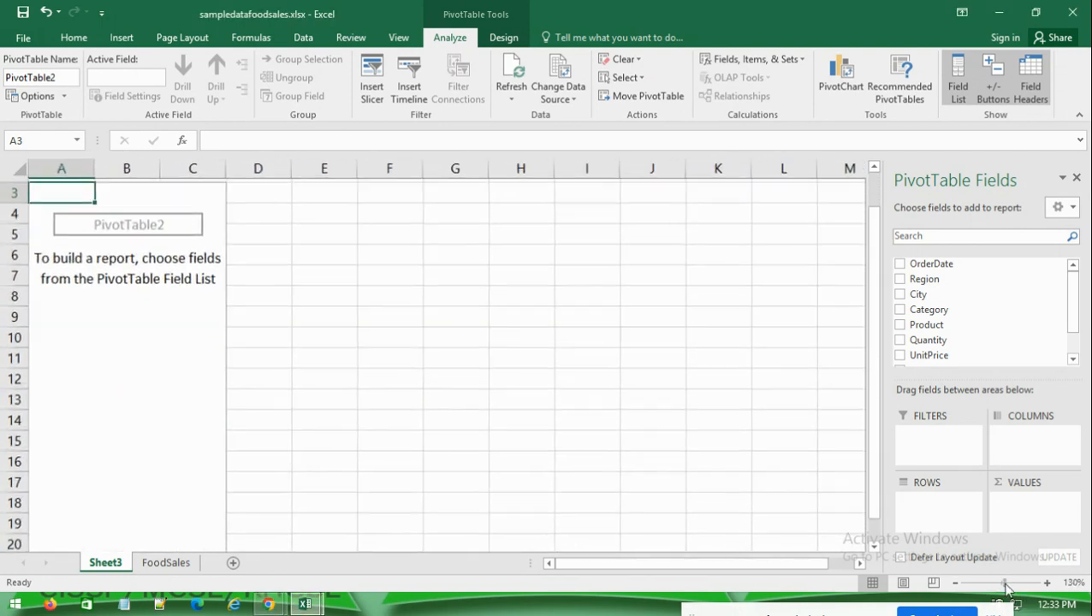
{"action": "left_click_drag", "start_coordinate": [864, 368], "coordinate": [875, 309]}
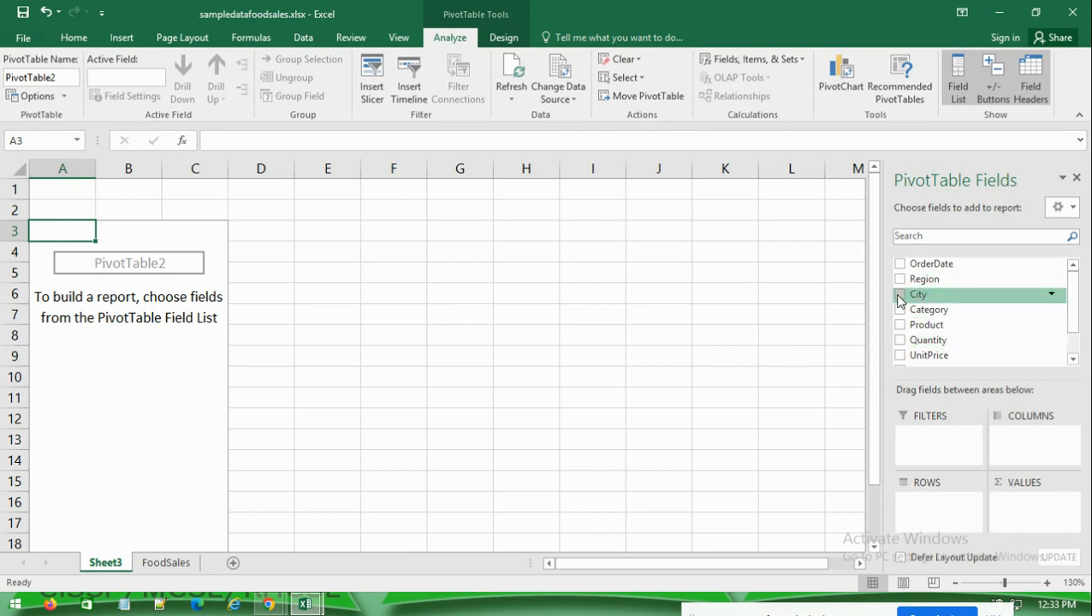
{"action": "left_click_drag", "start_coordinate": [914, 294], "coordinate": [940, 508]}
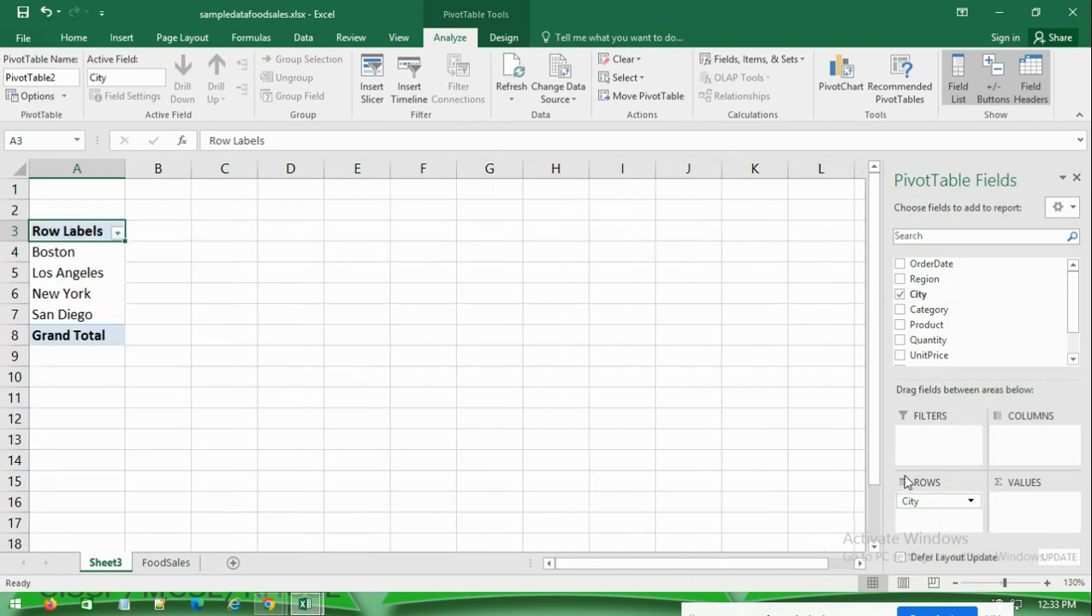
{"action": "scroll", "coordinate": [929, 321], "scroll_direction": "down", "scroll_amount": 2}
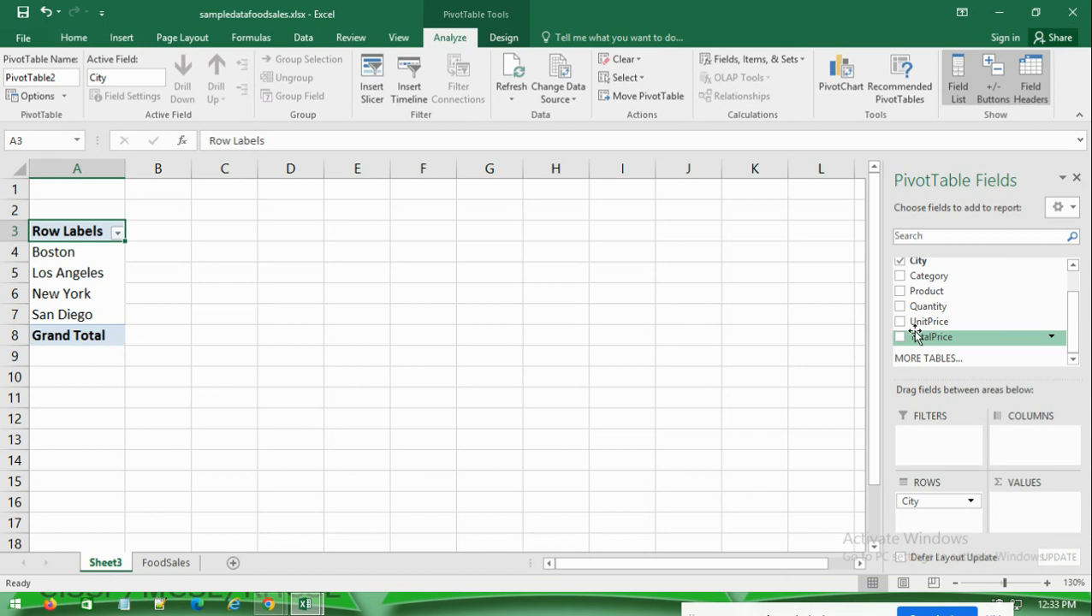
{"action": "left_click_drag", "start_coordinate": [944, 341], "coordinate": [1026, 514]}
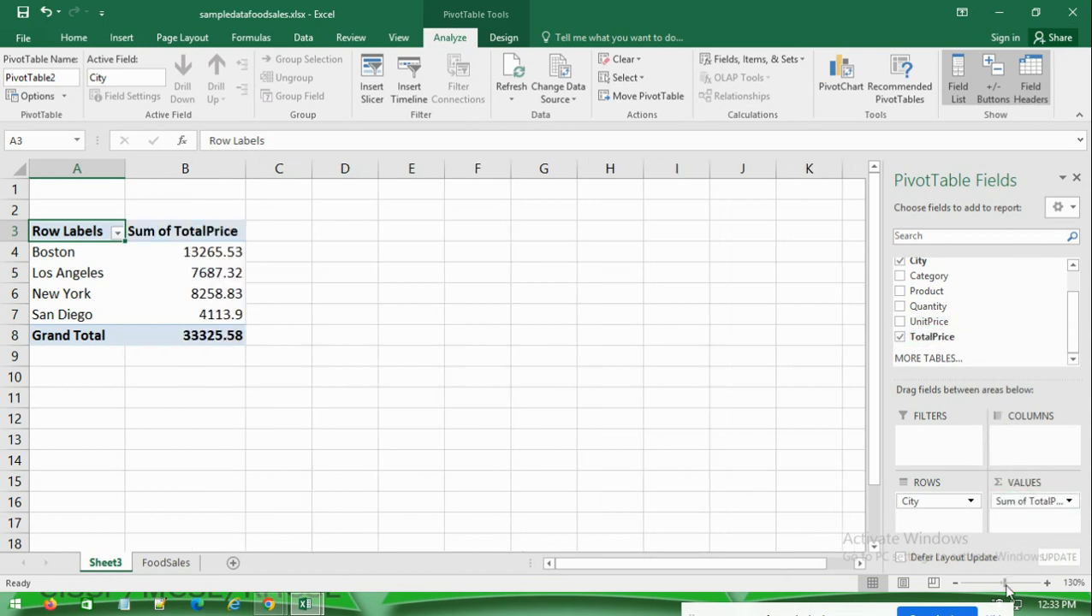
Rename the PivotTable's Row Labels header in cell A3 to City
{"action": "left_click_drag", "start_coordinate": [1007, 589], "coordinate": [1011, 589]}
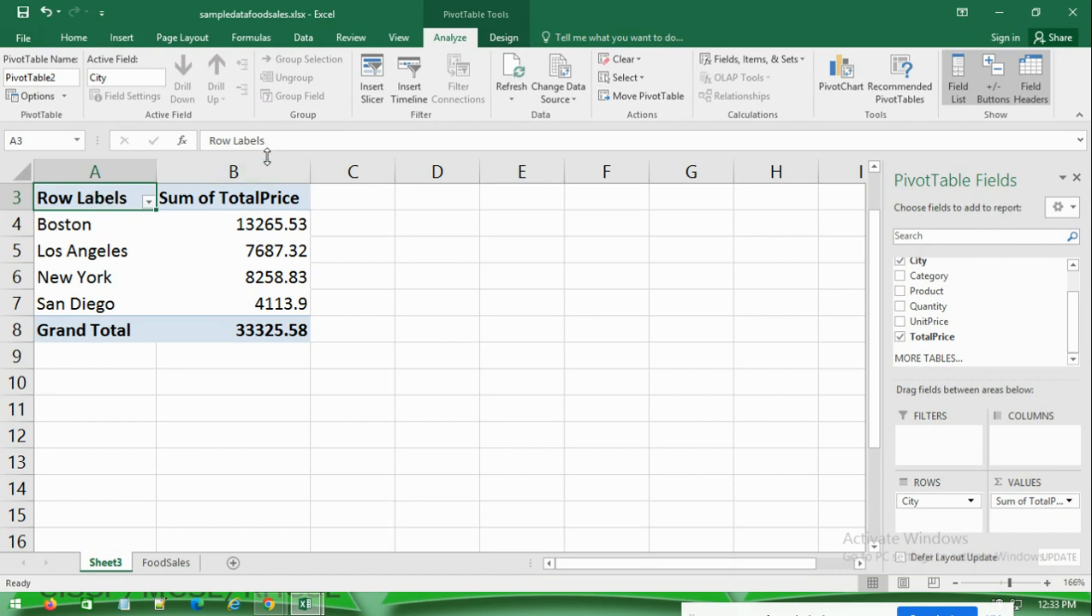
{"action": "left_click_drag", "start_coordinate": [280, 145], "coordinate": [208, 145]}
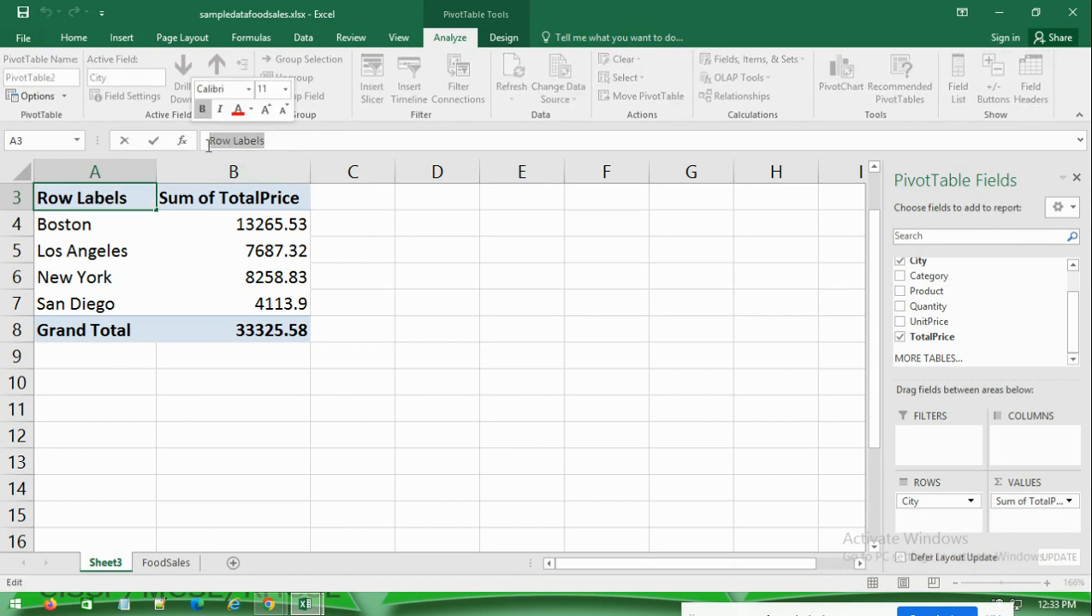
{"action": "type", "text": "City"}
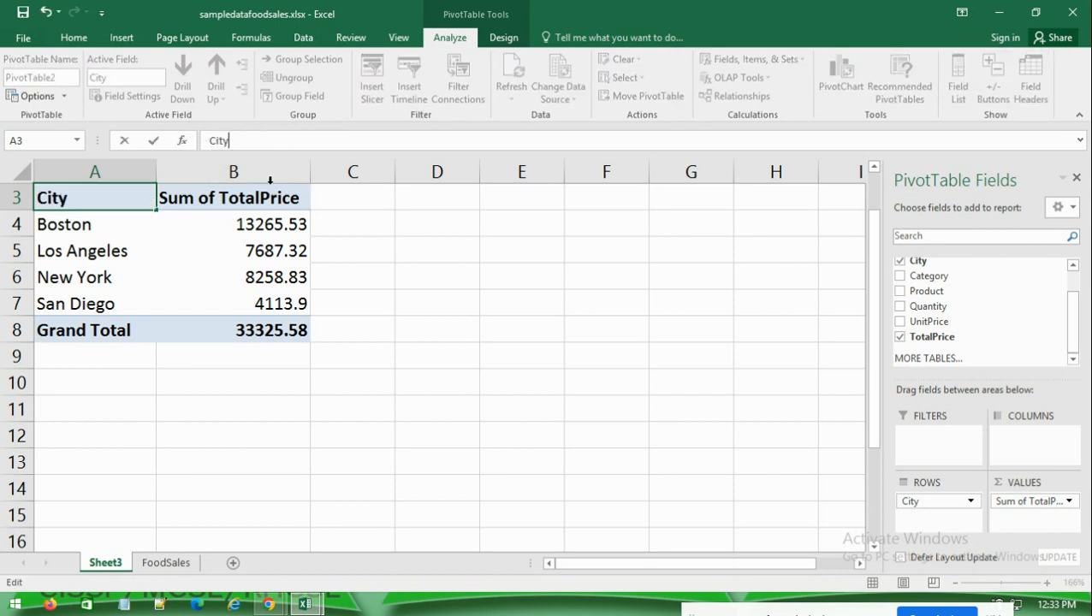
{"action": "key", "text": "Return"}
Review the Show Values As calculation options offered for the Los Angeles total in the PivotTable
{"action": "double_click", "coordinate": [243, 199]}
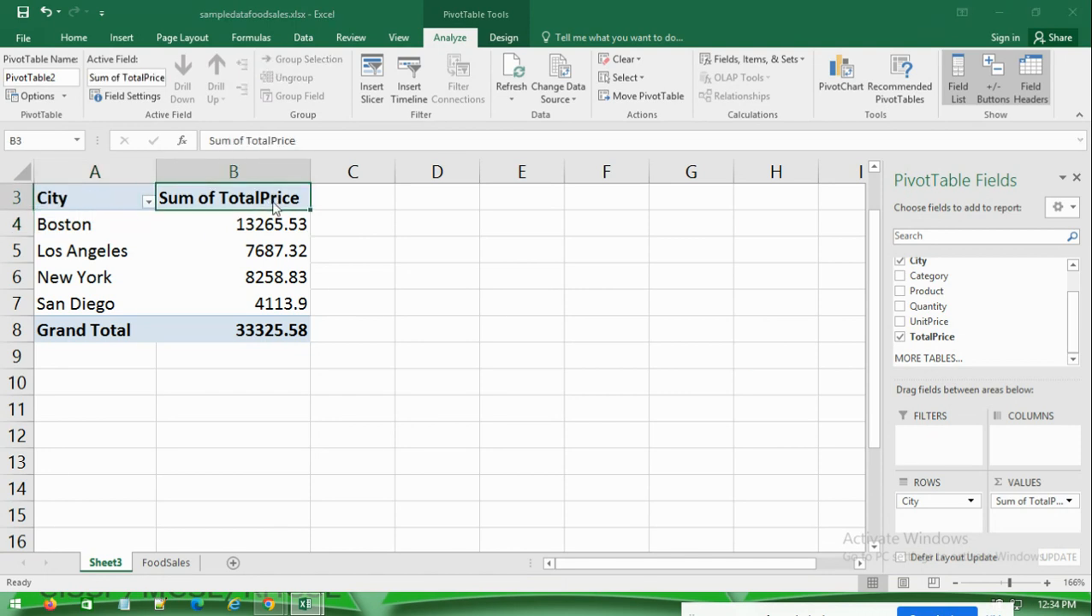
{"action": "left_click", "coordinate": [1016, 348]}
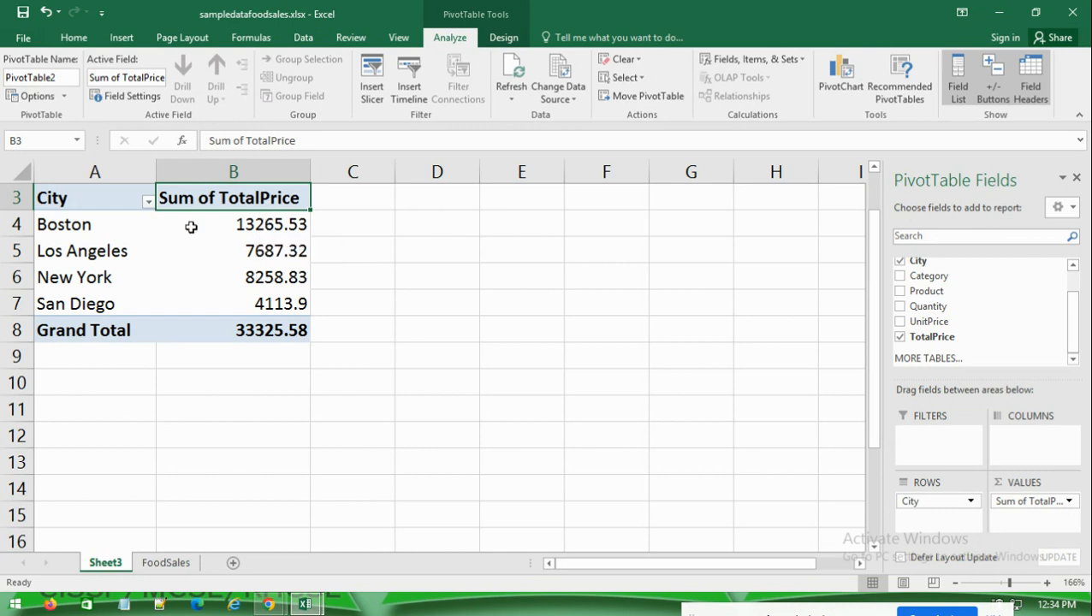
{"action": "right_click", "coordinate": [60, 248]}
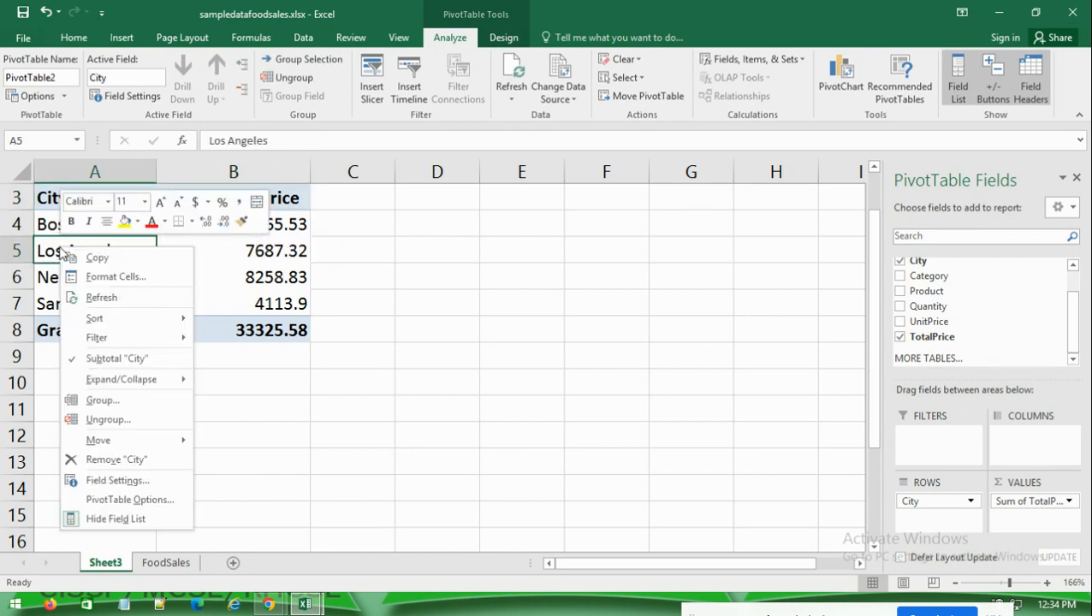
{"action": "left_click", "coordinate": [284, 257]}
{"action": "right_click", "coordinate": [277, 238]}
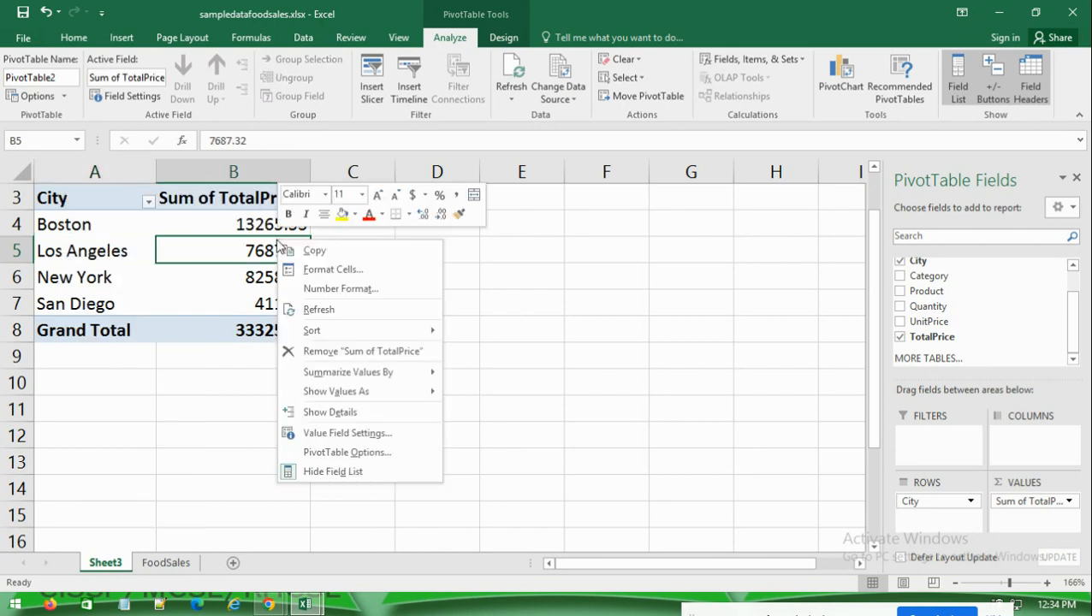
{"action": "mouse_move", "coordinate": [328, 400]}
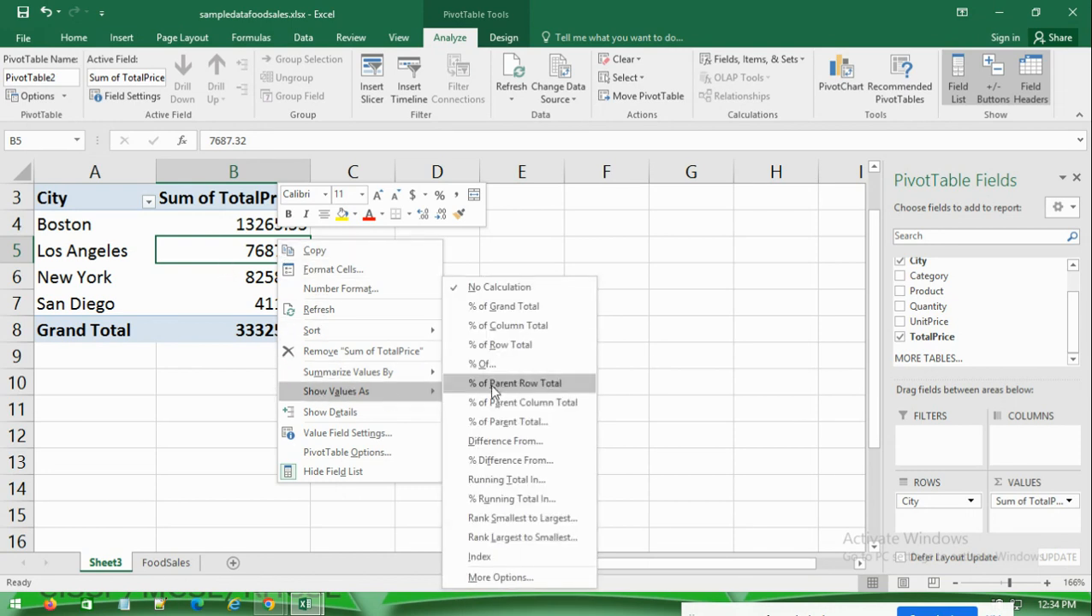
{"action": "left_click", "coordinate": [195, 246]}
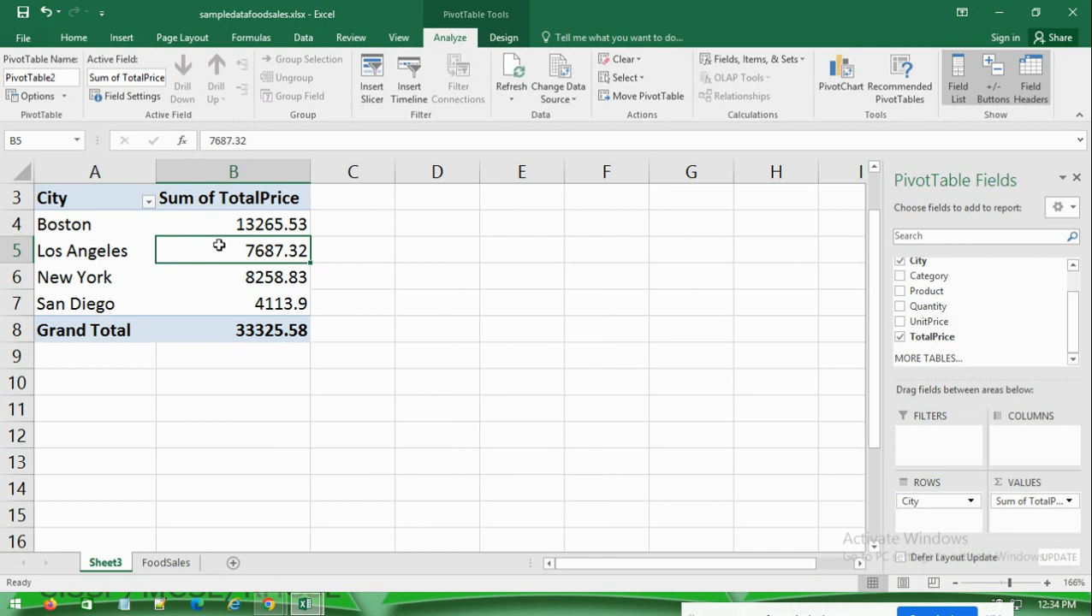
Examine the Show Values As choices in the value field settings of Sum of TotalPrice and cancel the dialog
{"action": "left_click", "coordinate": [1068, 502]}
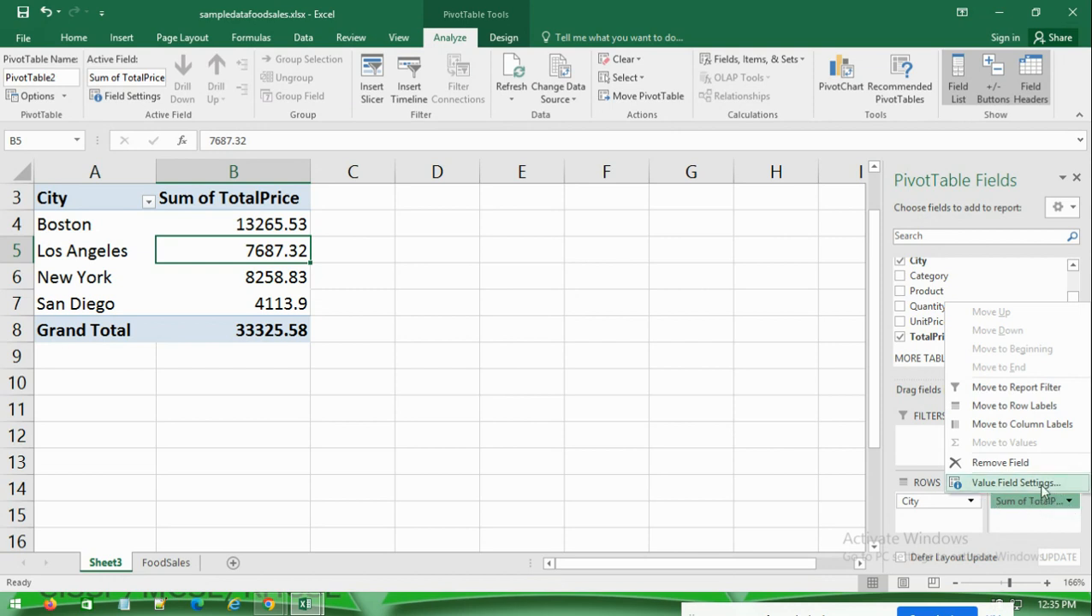
{"action": "left_click", "coordinate": [1041, 486]}
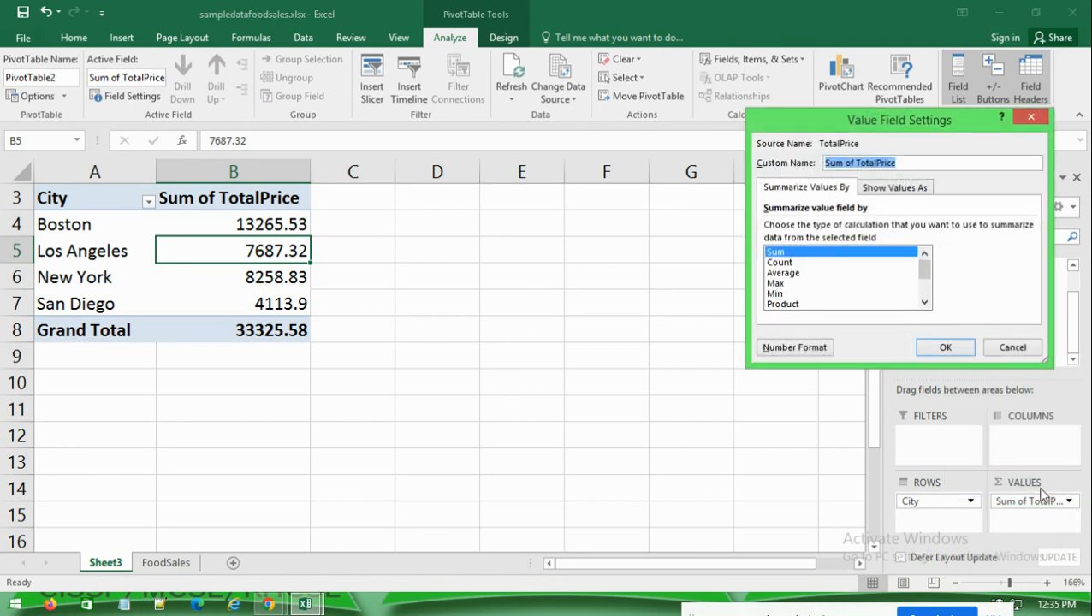
{"action": "left_click_drag", "start_coordinate": [850, 127], "coordinate": [656, 132]}
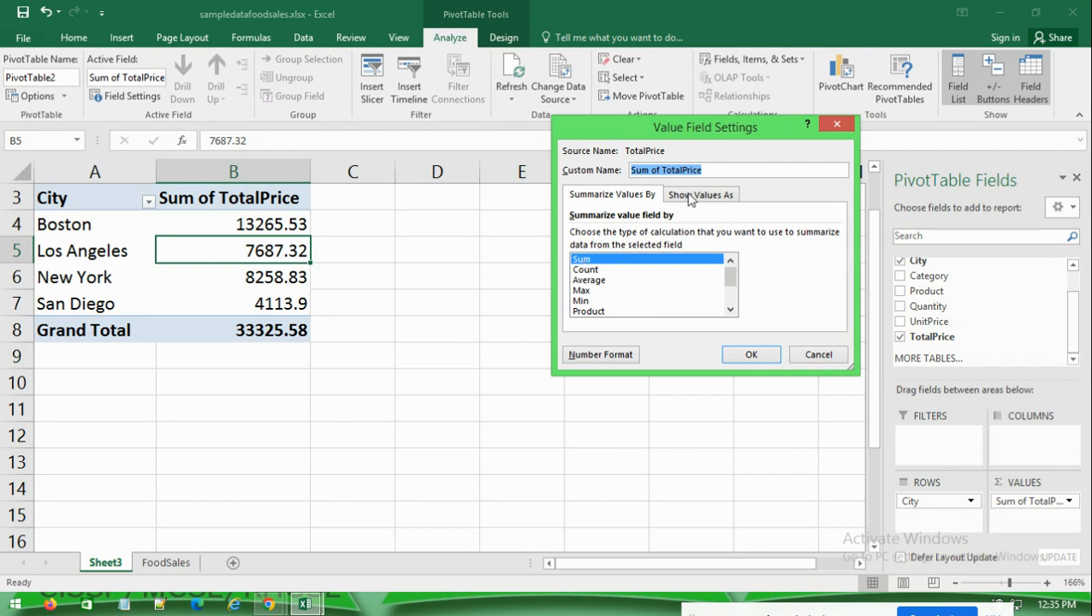
{"action": "left_click", "coordinate": [719, 197]}
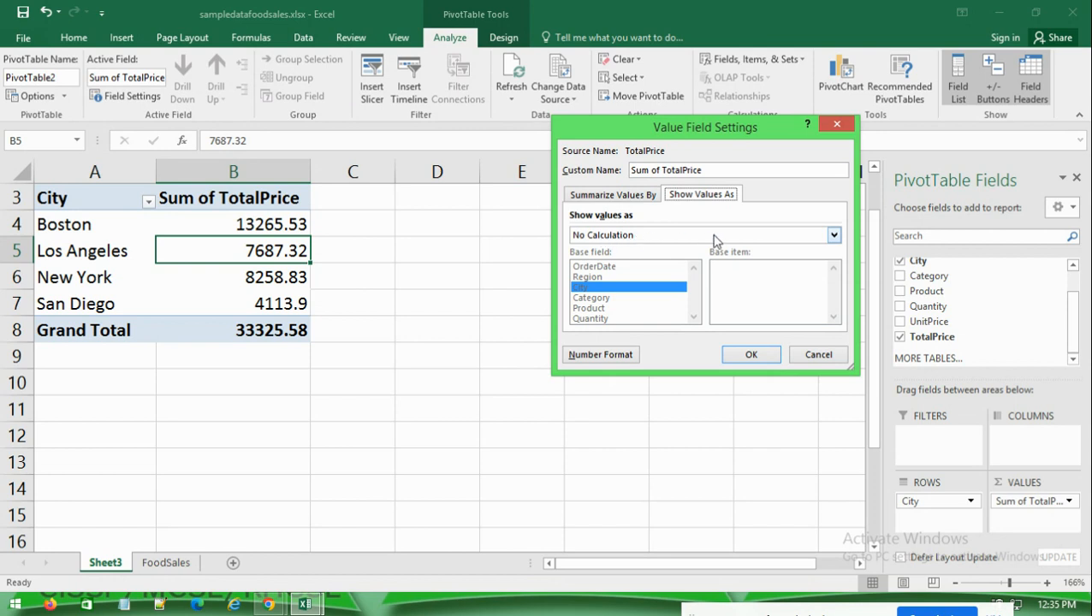
{"action": "left_click", "coordinate": [833, 236]}
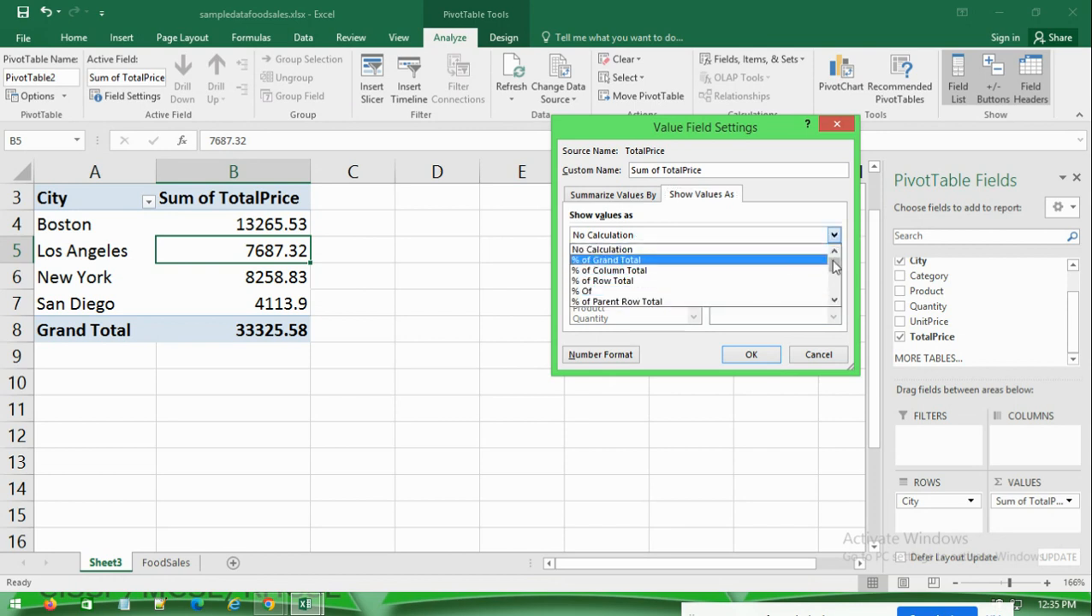
{"action": "mouse_move", "coordinate": [834, 268]}
{"action": "left_mouse_down"}
{"action": "mouse_move", "coordinate": [843, 295]}
{"action": "mouse_move", "coordinate": [845, 253]}
{"action": "left_mouse_up"}
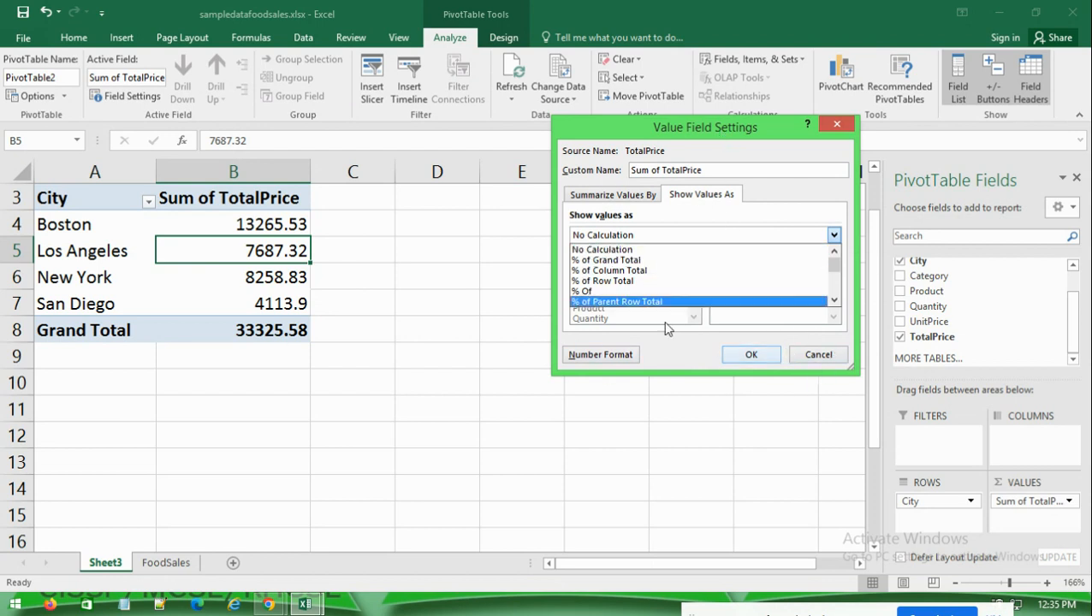
{"action": "left_click", "coordinate": [828, 356]}
{"action": "left_click", "coordinate": [825, 356]}
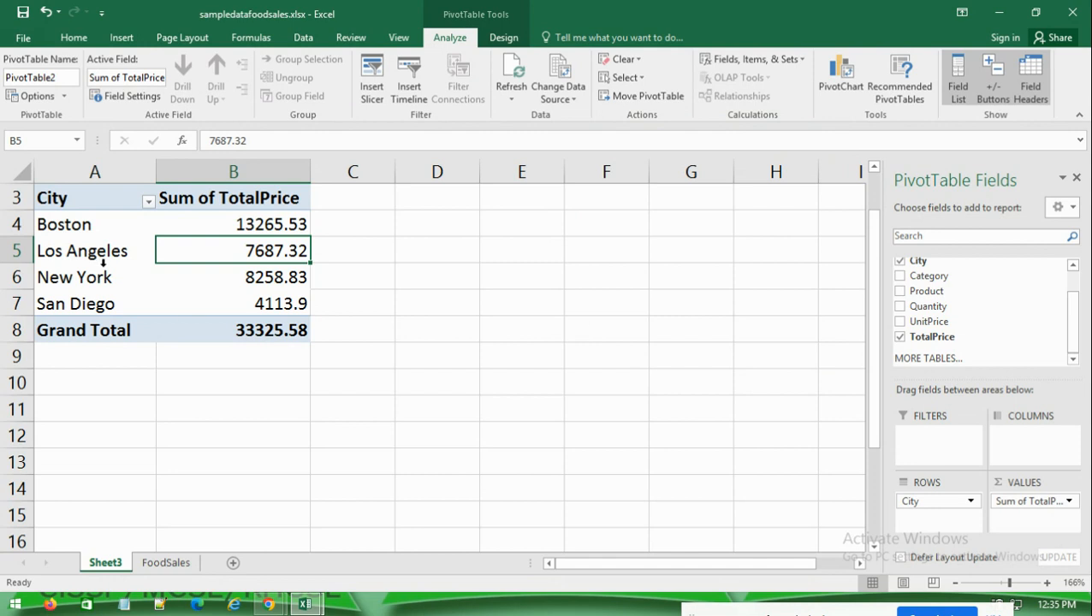
Recheck the Show Values As list on the Los Angeles total, close it and select the Boston total
{"action": "right_click", "coordinate": [271, 252]}
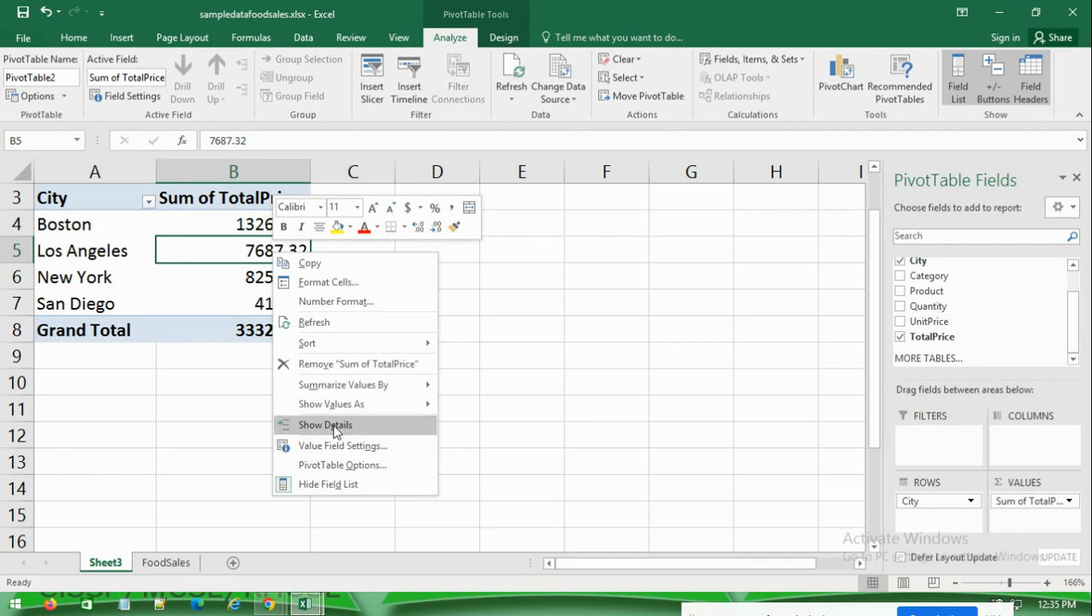
{"action": "mouse_move", "coordinate": [336, 407]}
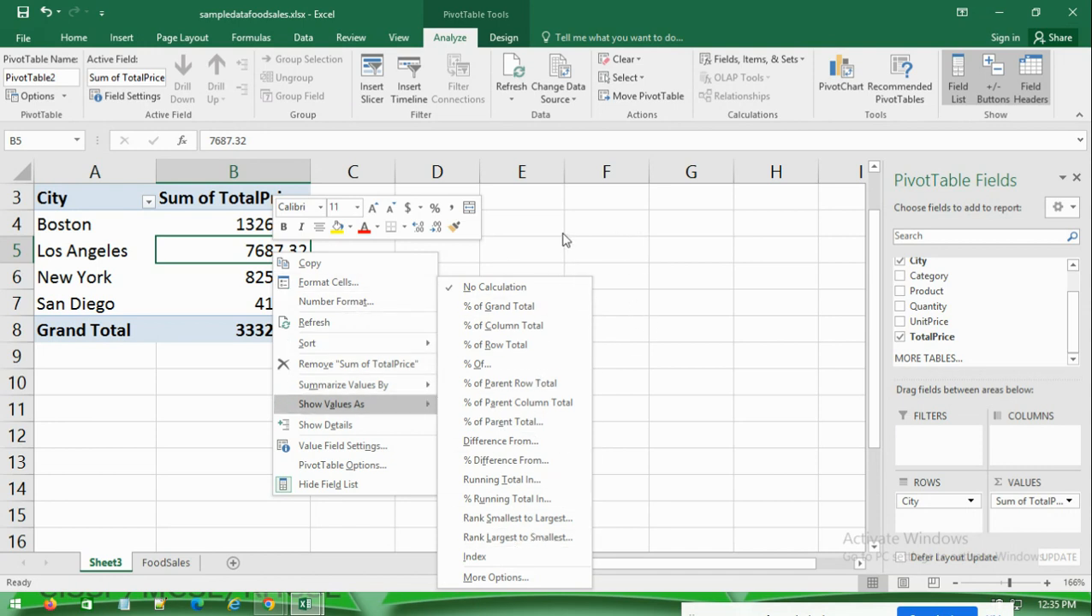
{"action": "left_click", "coordinate": [222, 252]}
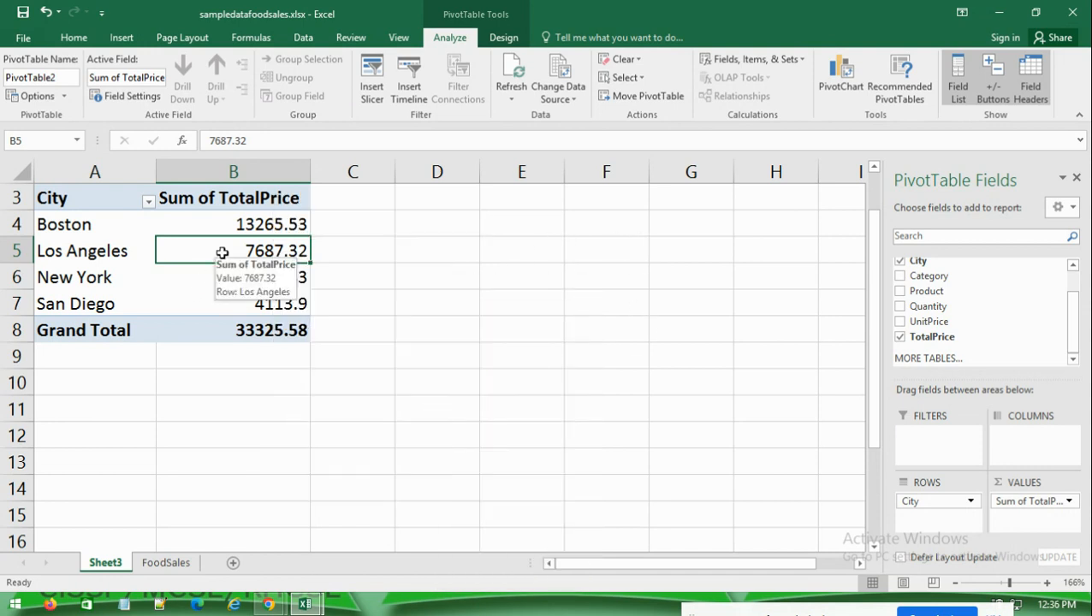
{"action": "left_click", "coordinate": [221, 224]}
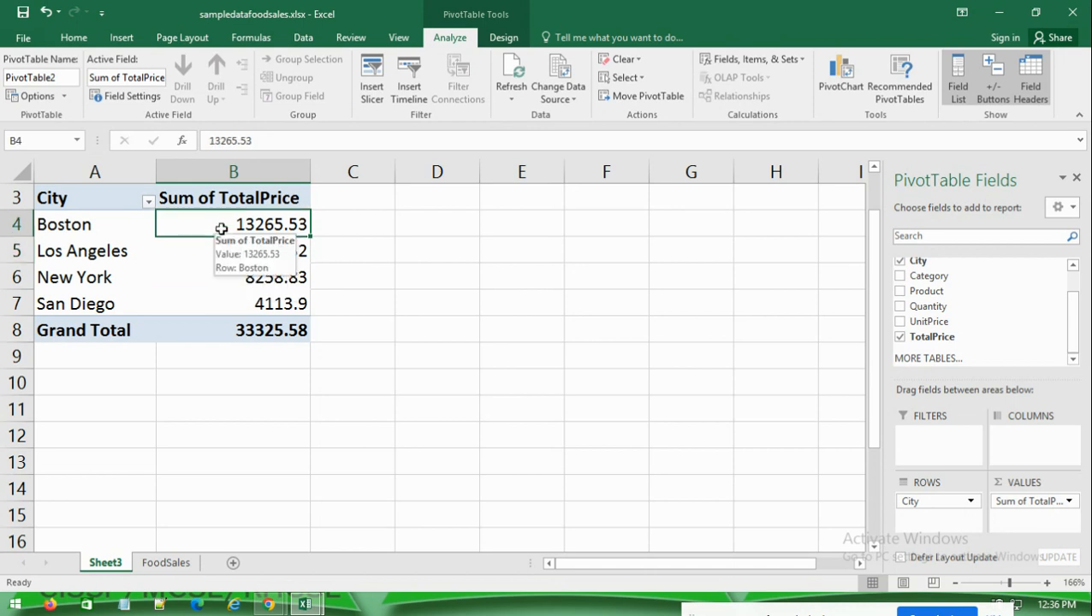
Review the Show Values As calculation options for the Boston total and close the list without choosing one
{"action": "right_click", "coordinate": [222, 232]}
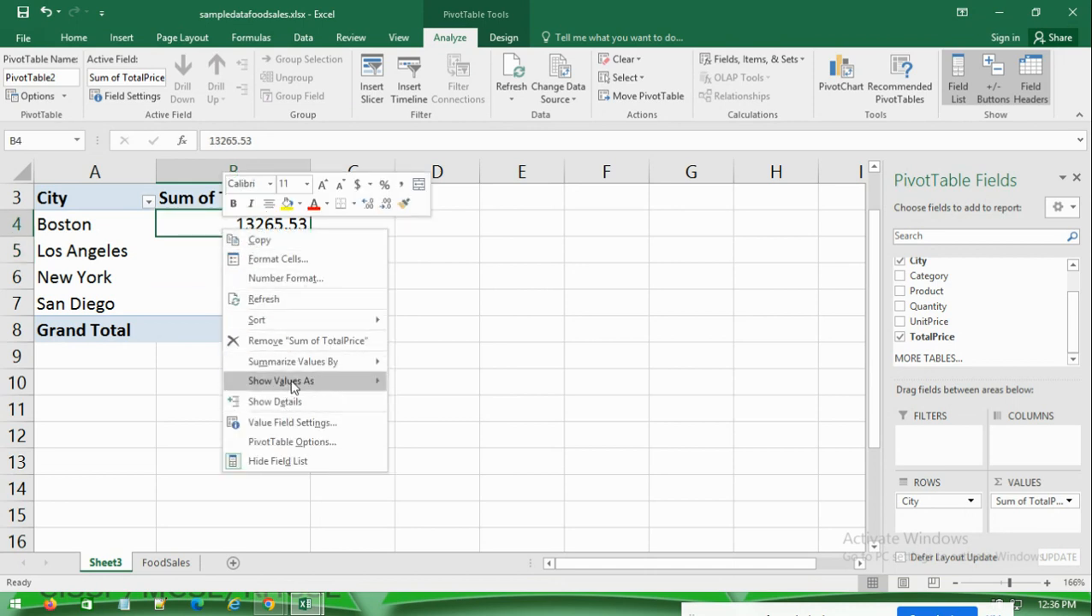
{"action": "mouse_move", "coordinate": [383, 382]}
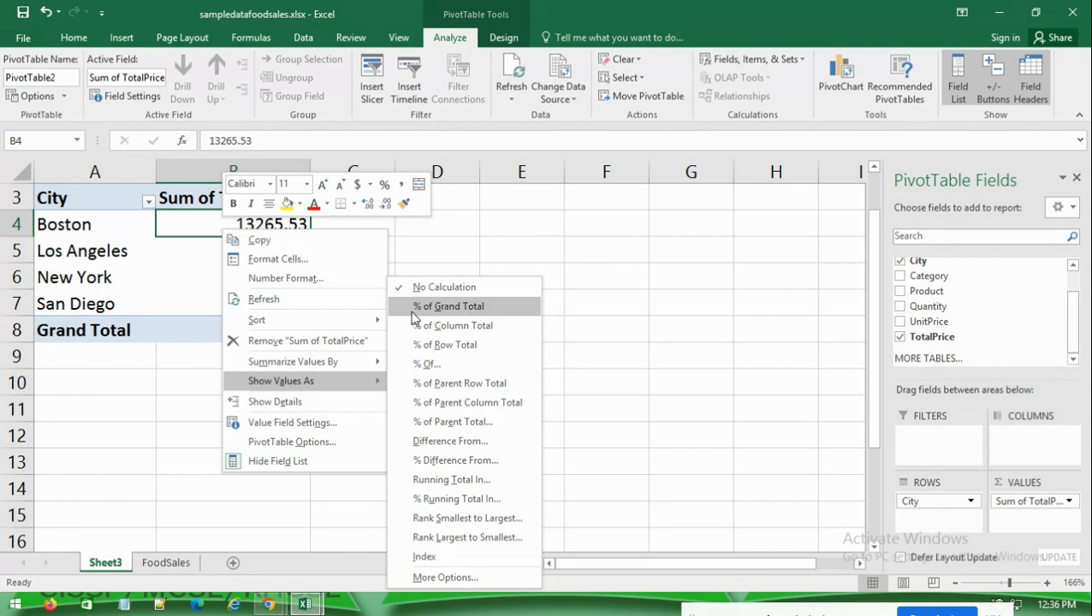
{"action": "left_click", "coordinate": [469, 241]}
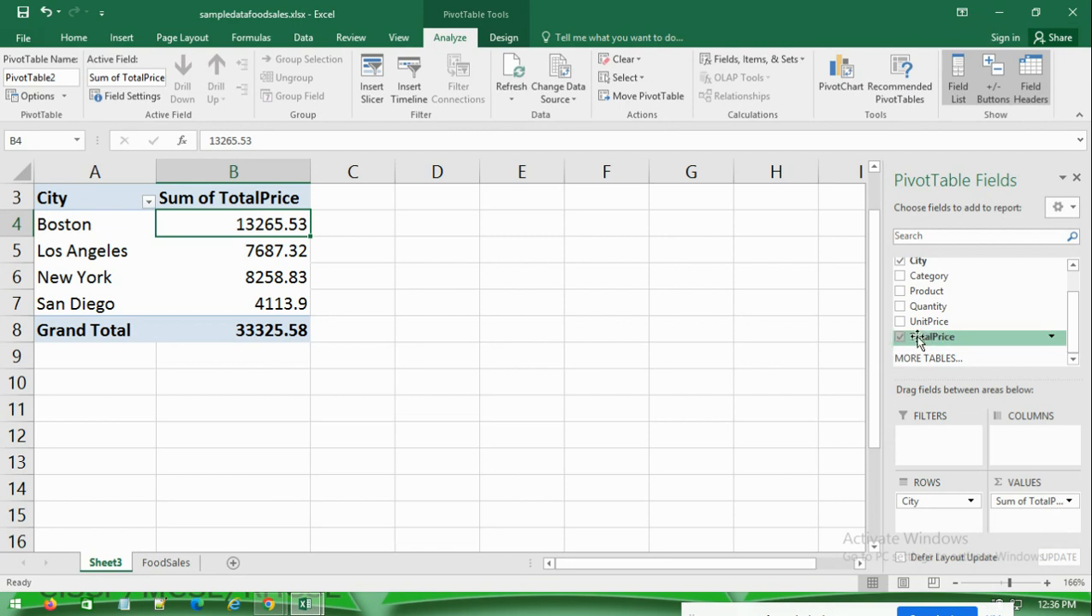
Add TotalPrice to the PivotTable values a second time and rename its header in C3 to "% of grand total"
{"action": "left_click_drag", "start_coordinate": [926, 336], "coordinate": [1030, 524]}
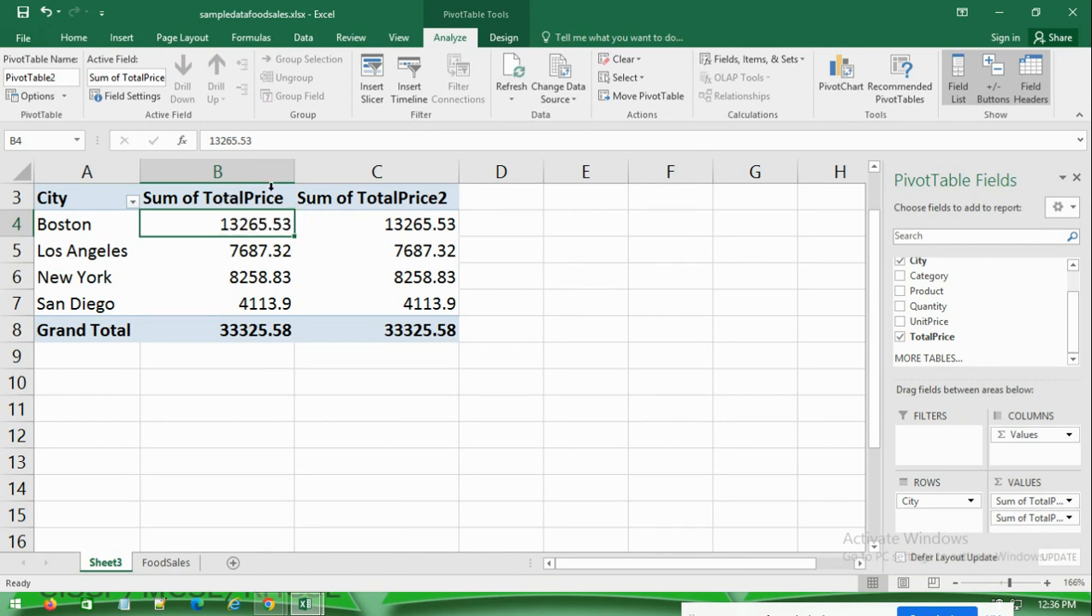
{"action": "double_click", "coordinate": [358, 202]}
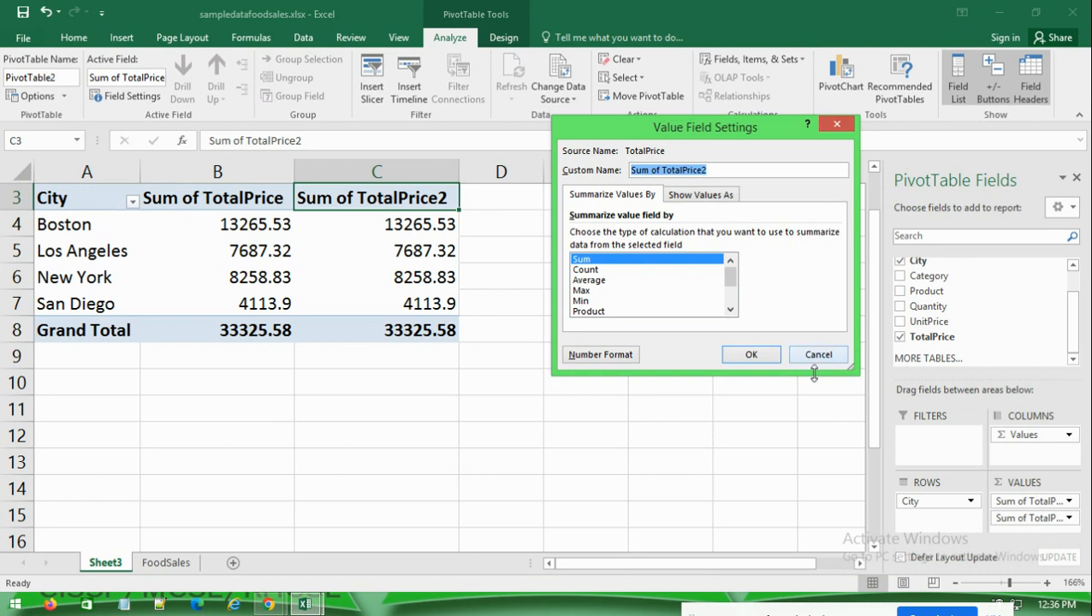
{"action": "left_click", "coordinate": [816, 354]}
{"action": "left_click_drag", "start_coordinate": [309, 140], "coordinate": [203, 141]}
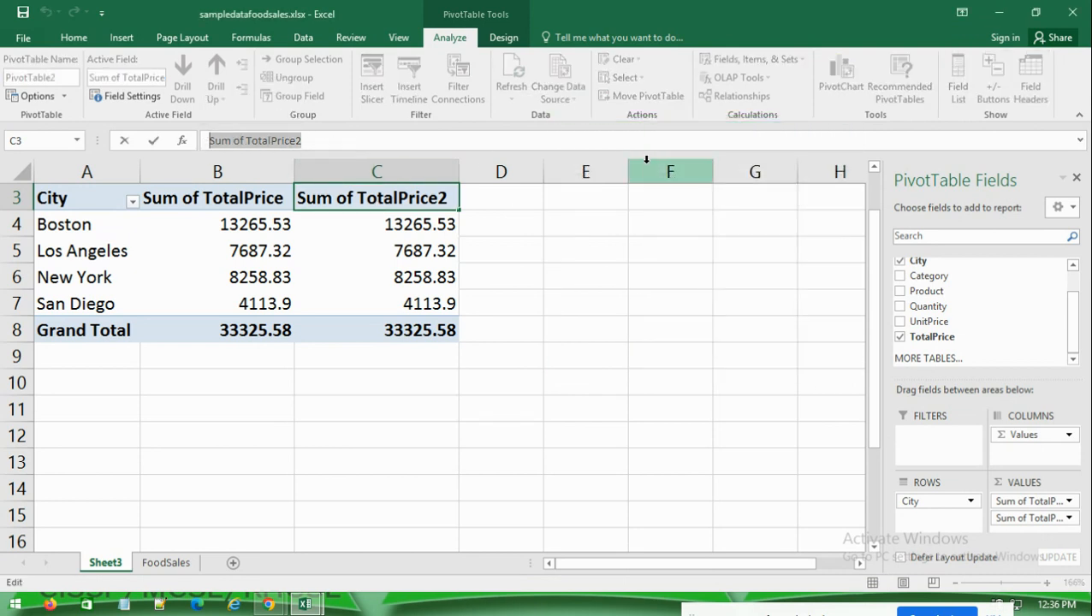
{"action": "type", "text": "% of"}
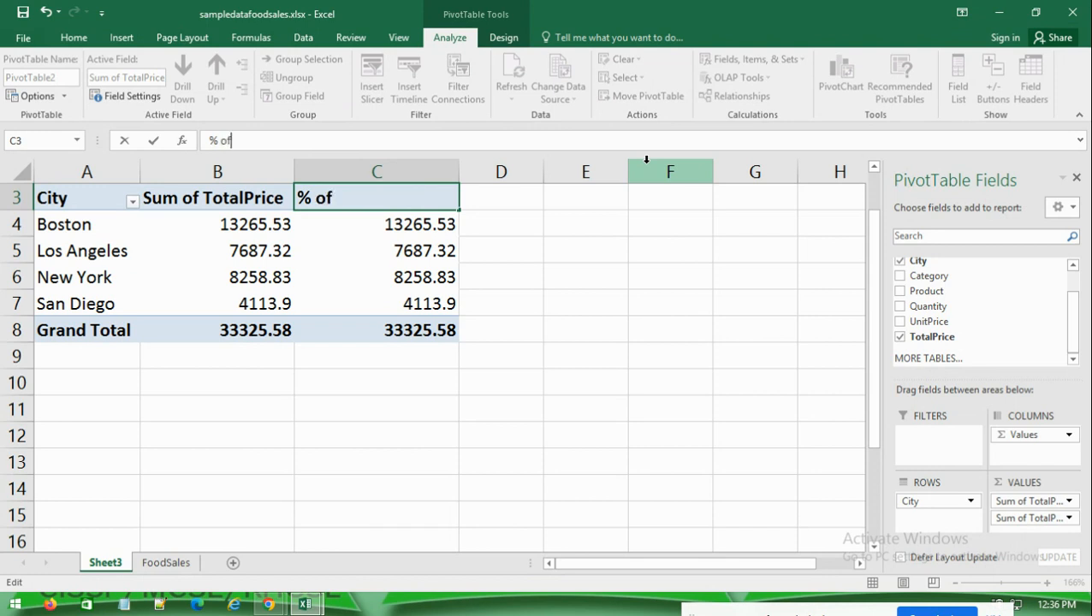
{"action": "type", "text": " grand t"}
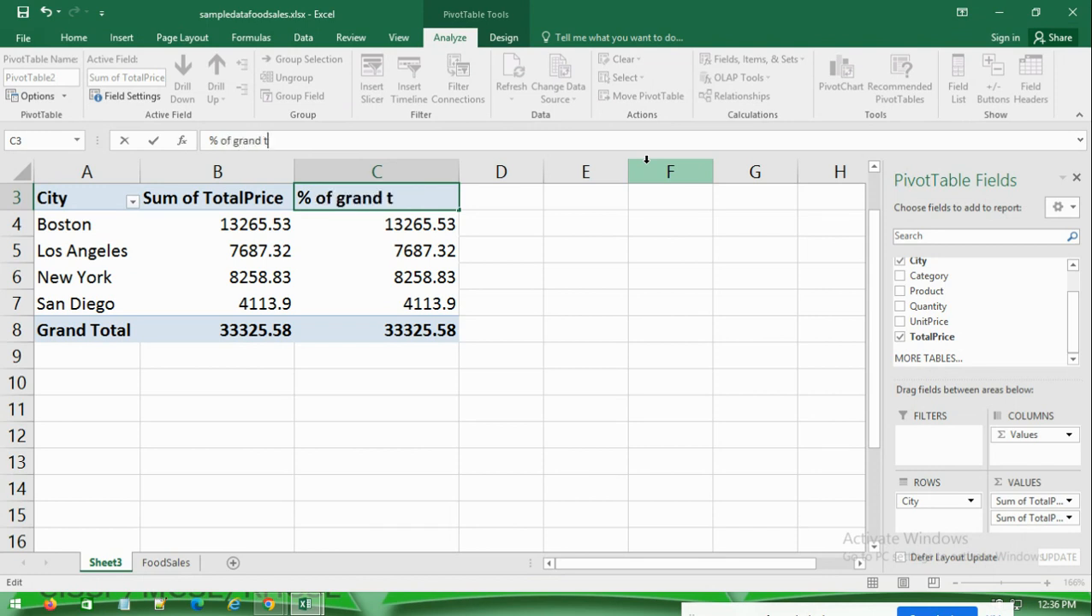
{"action": "type", "text": "otak"}
{"action": "key", "text": "Return"}
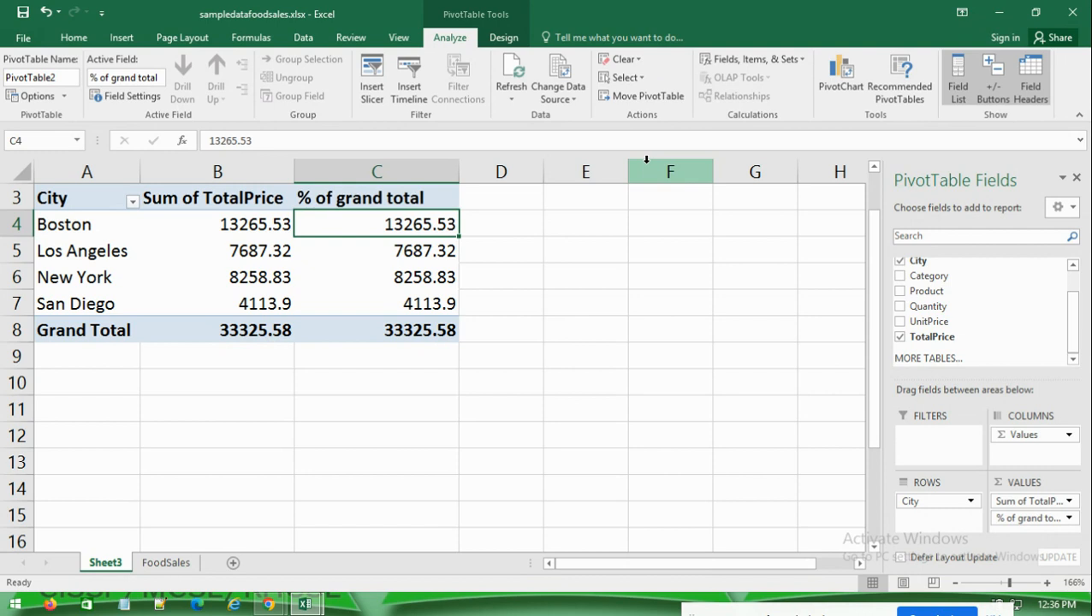
Check the Show Values As options for Boston in the % of grand total column and compare the two value columns
{"action": "right_click", "coordinate": [389, 224]}
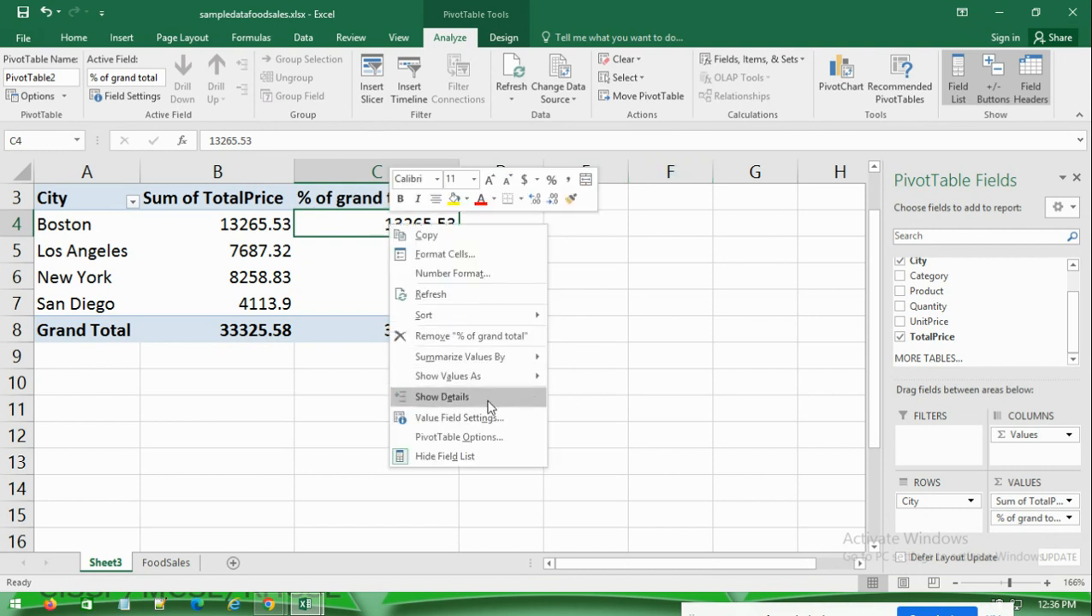
{"action": "mouse_move", "coordinate": [496, 384]}
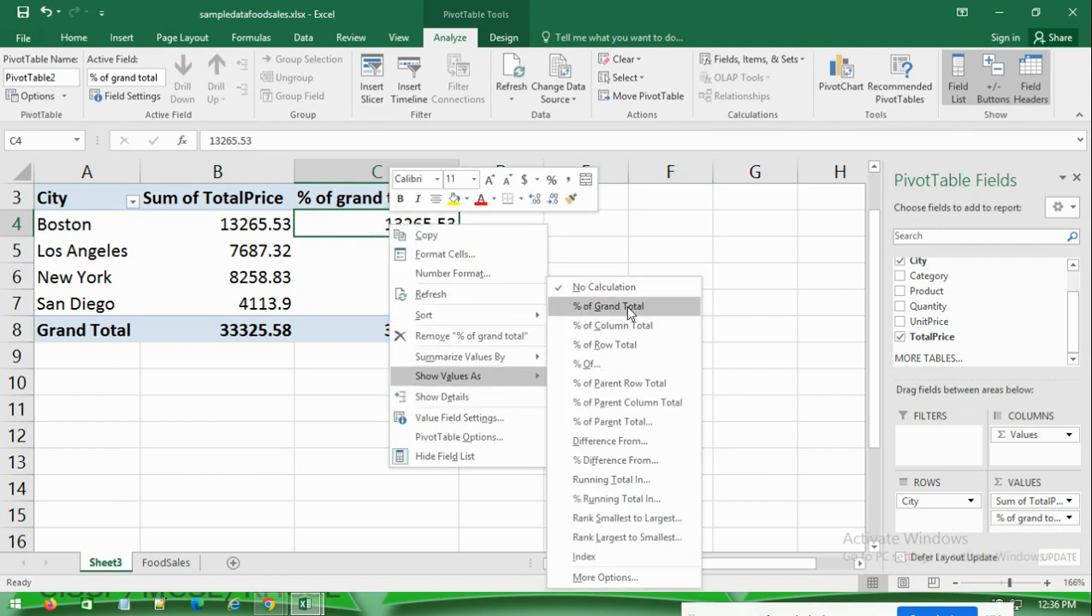
{"action": "left_click", "coordinate": [618, 227]}
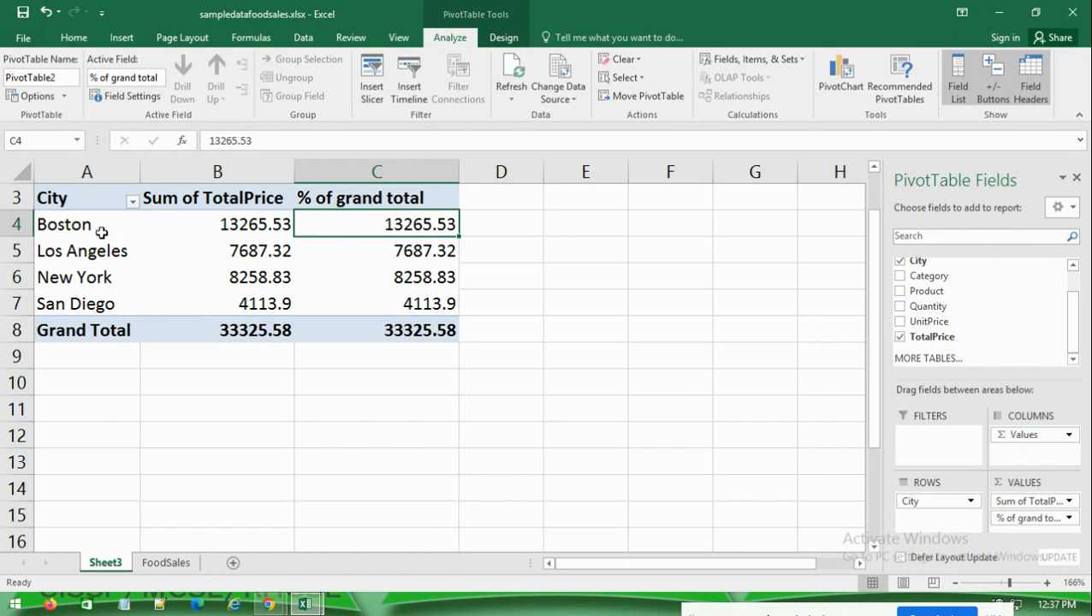
{"action": "mouse_move", "coordinate": [219, 227]}
{"action": "mouse_move", "coordinate": [421, 224]}
{"action": "mouse_move", "coordinate": [442, 258]}
{"action": "mouse_move", "coordinate": [402, 268]}
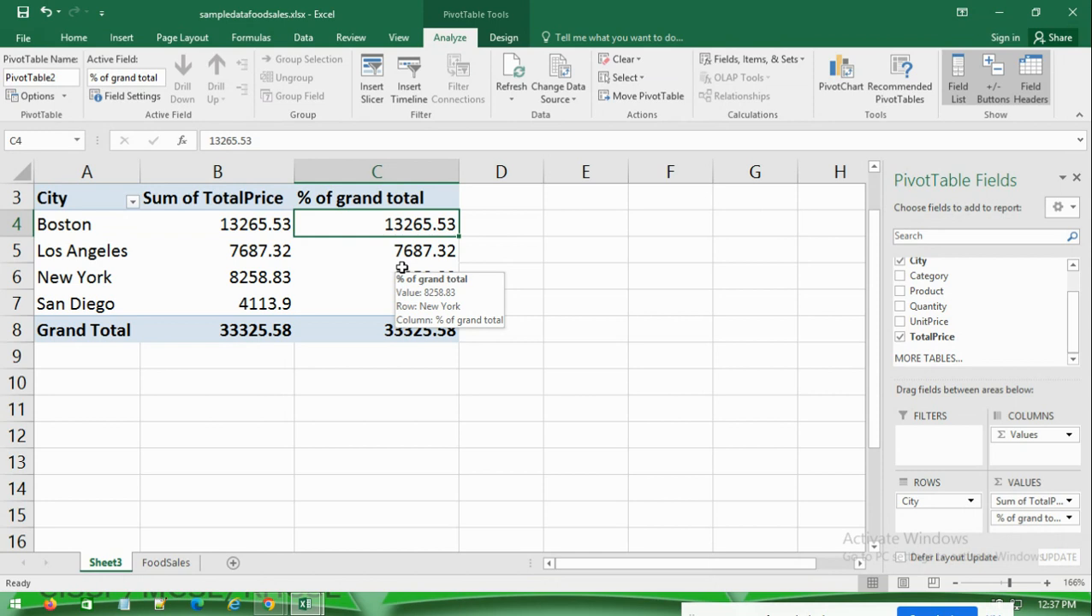
Show the values of the % of grand total column as % of Grand Total
{"action": "right_click", "coordinate": [425, 251]}
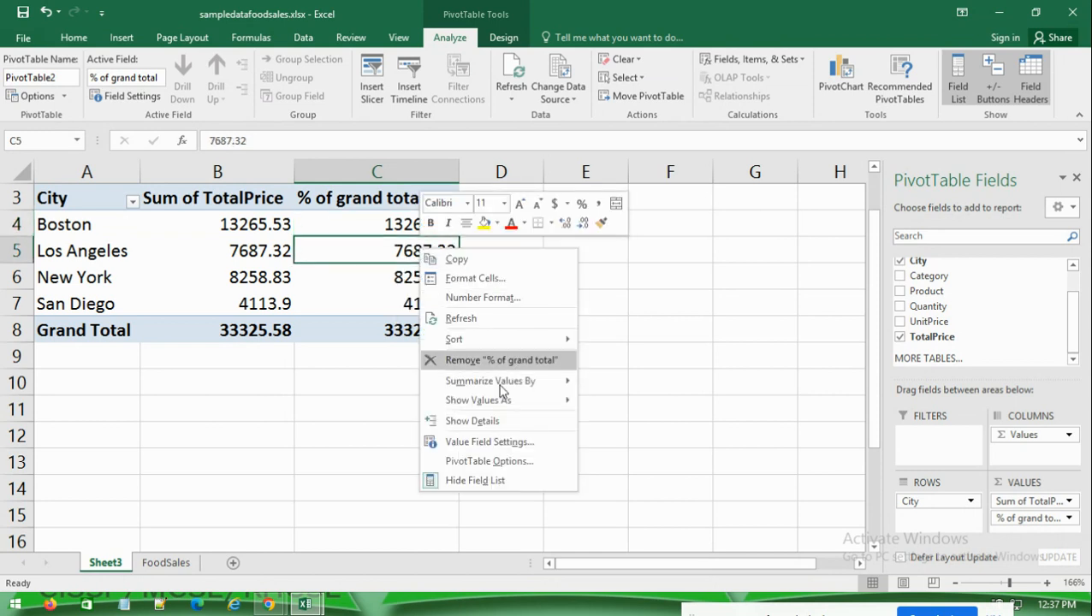
{"action": "mouse_move", "coordinate": [522, 399]}
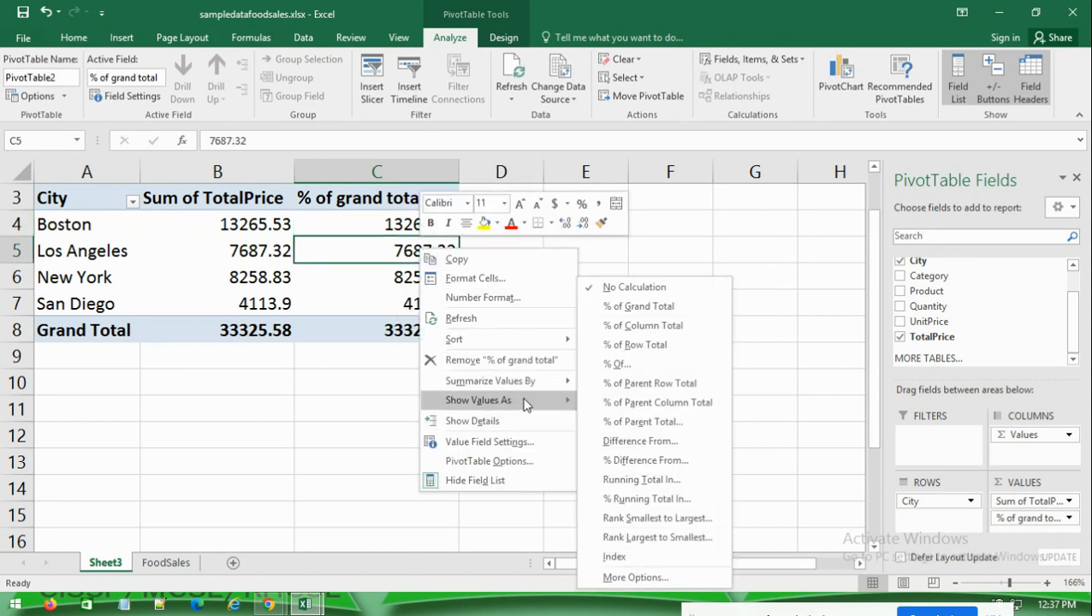
{"action": "left_click", "coordinate": [627, 309]}
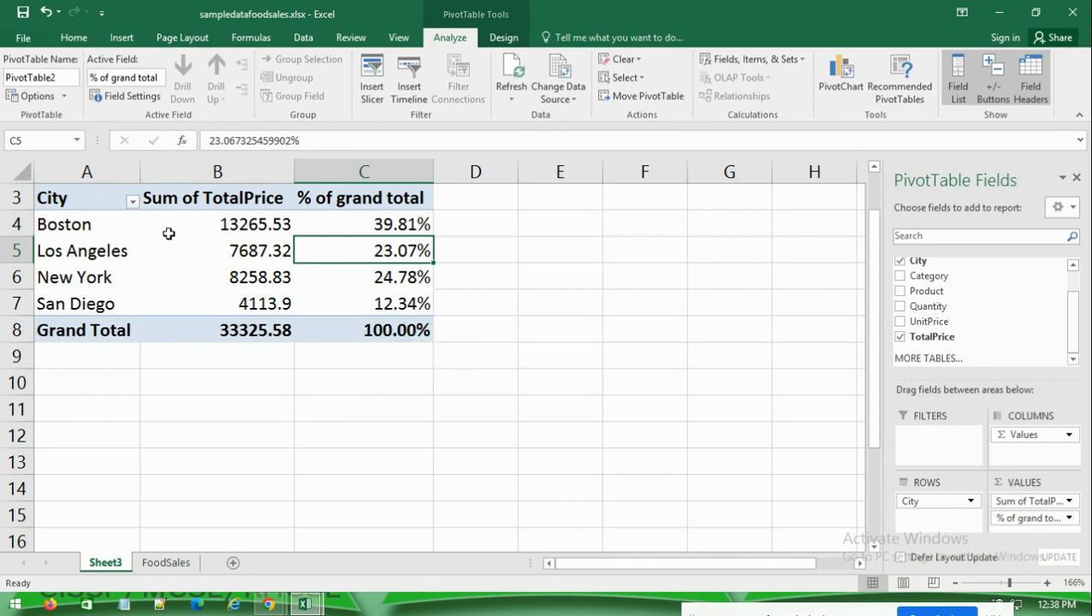
Examine each city's percentage in the % of grand total column, from Boston through San Diego
{"action": "left_click", "coordinate": [413, 224]}
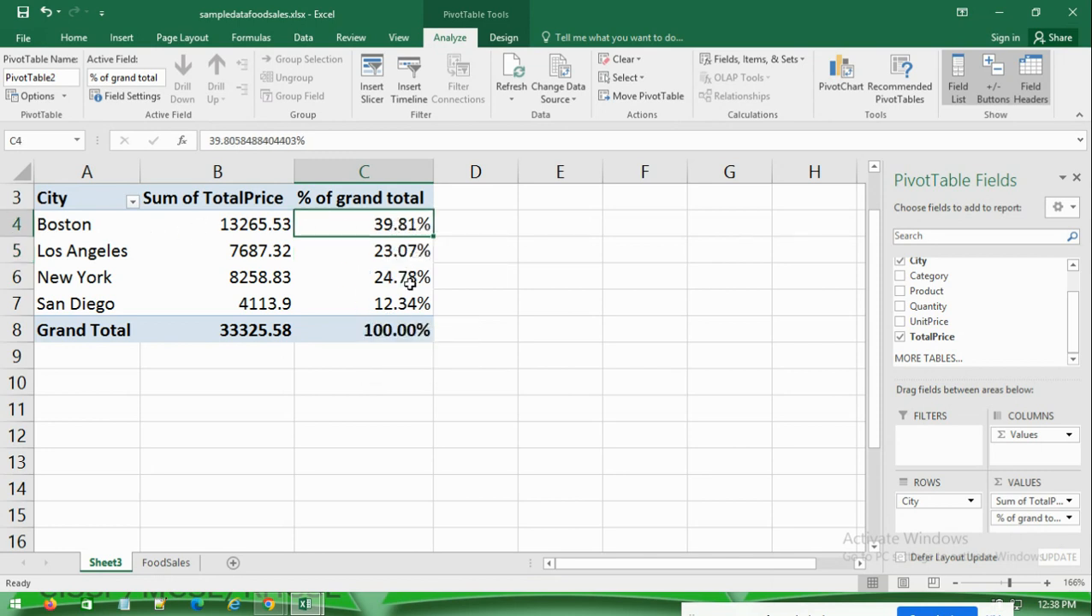
{"action": "left_click", "coordinate": [408, 256]}
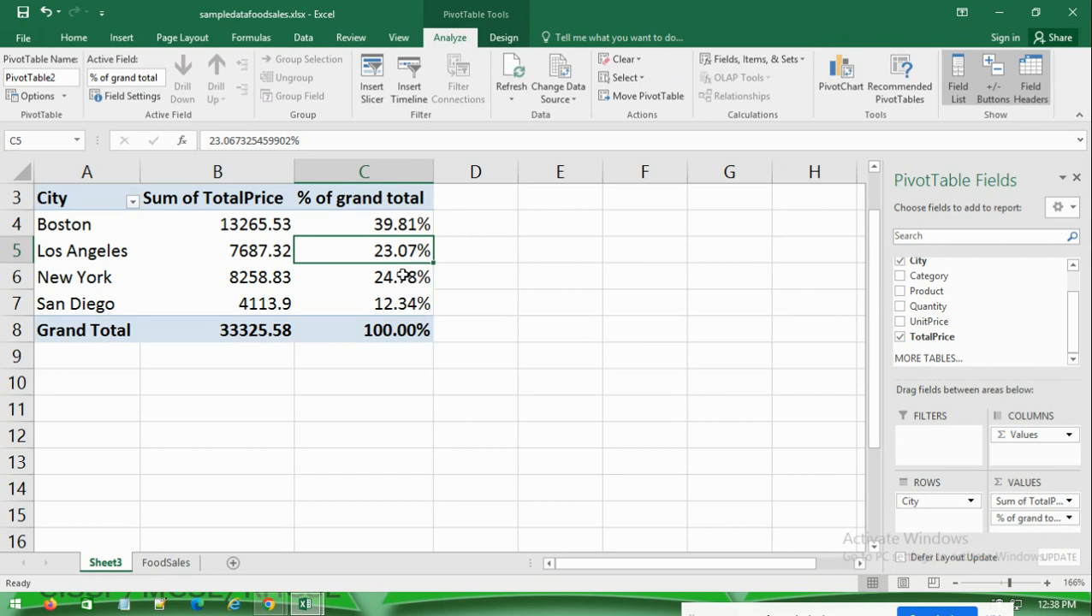
{"action": "left_click", "coordinate": [395, 281]}
{"action": "left_click", "coordinate": [386, 306]}
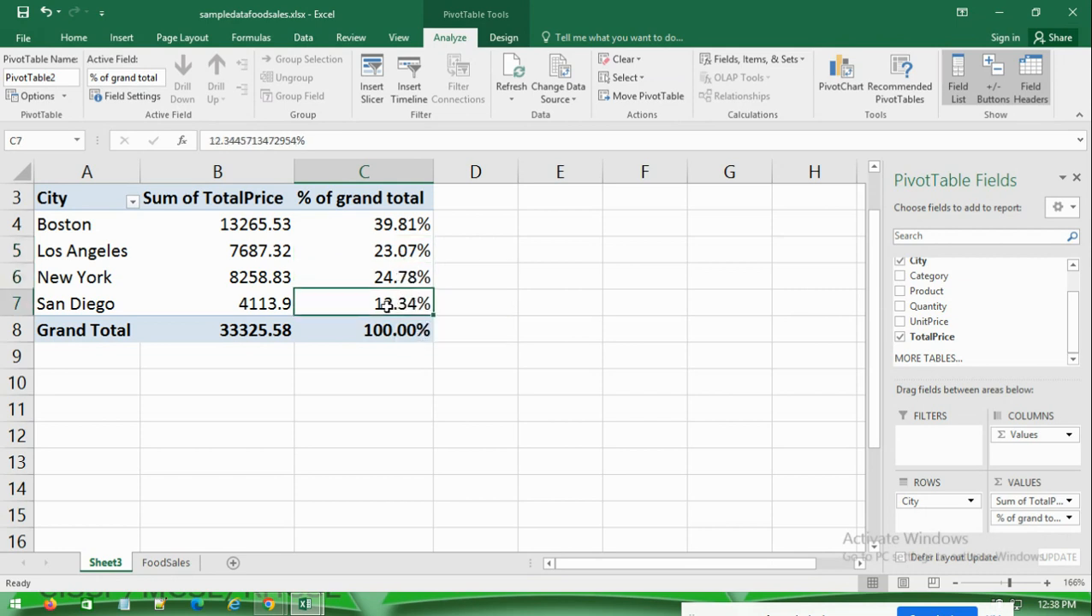
{"action": "left_click", "coordinate": [384, 228]}
{"action": "left_click", "coordinate": [365, 256]}
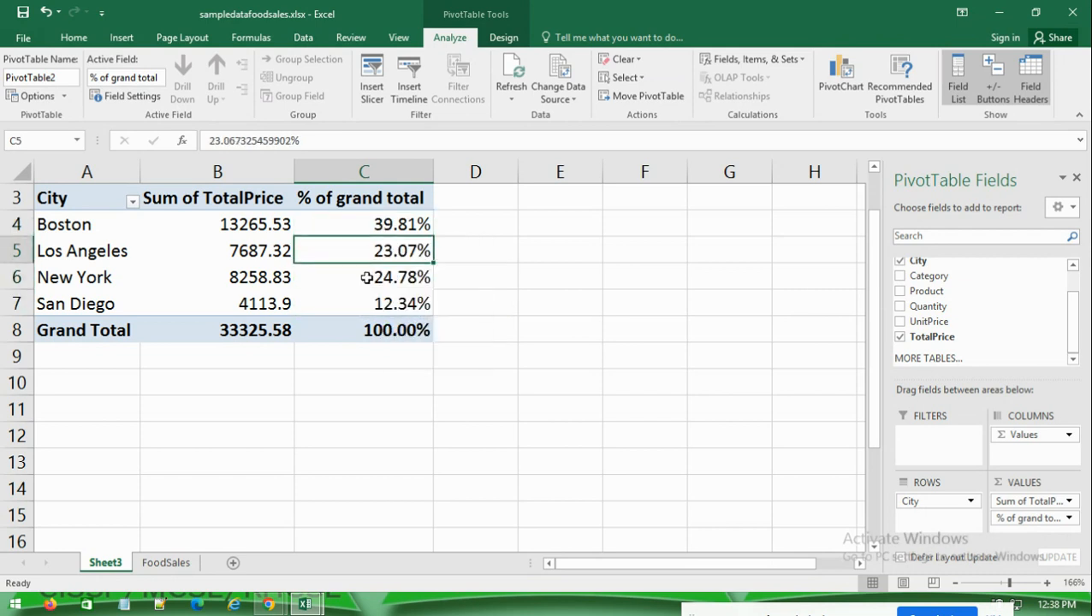
{"action": "left_click", "coordinate": [365, 276]}
{"action": "left_click", "coordinate": [358, 302]}
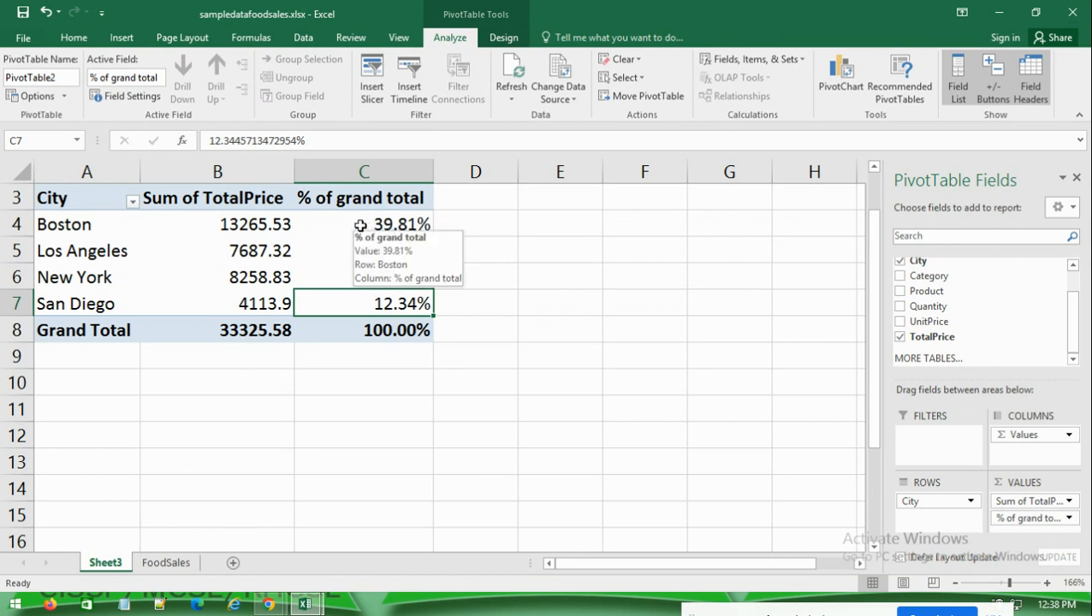
Return the % of grand total column to No Calculation
{"action": "right_click", "coordinate": [360, 225]}
{"action": "mouse_move", "coordinate": [430, 379]}
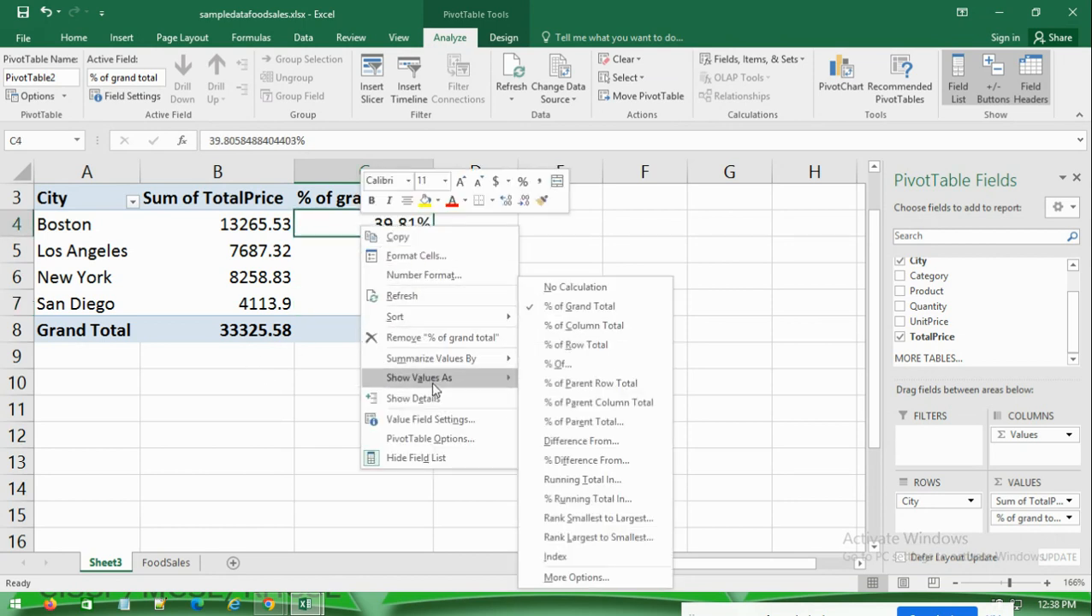
{"action": "left_click", "coordinate": [575, 288]}
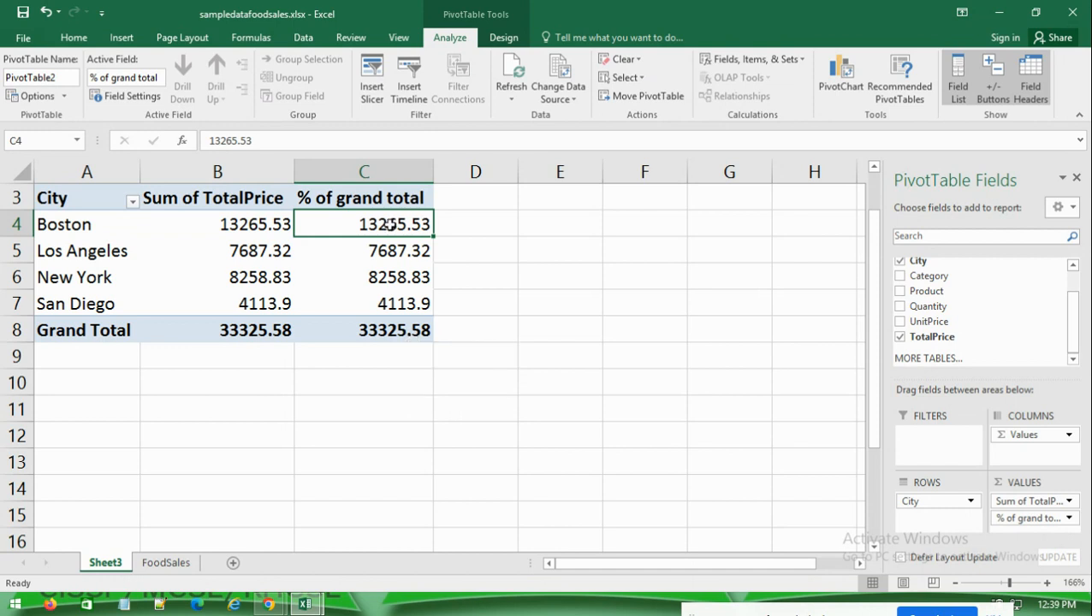
Show the % of grand total column as % of Column Total and review the Boston and Grand Total percentages
{"action": "right_click", "coordinate": [386, 257]}
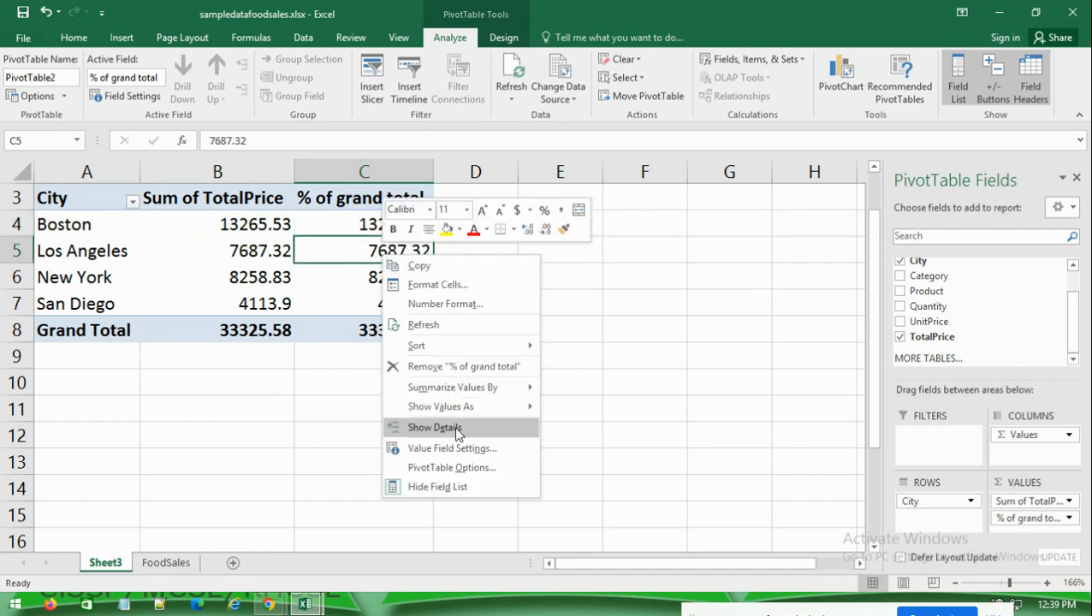
{"action": "mouse_move", "coordinate": [464, 415]}
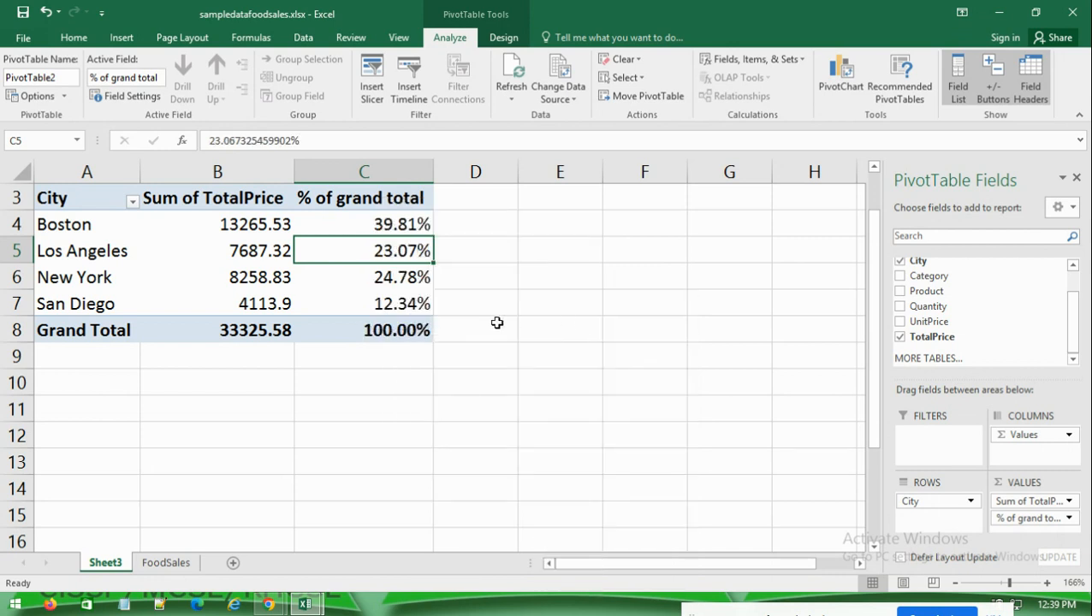
{"action": "mouse_move", "coordinate": [367, 328]}
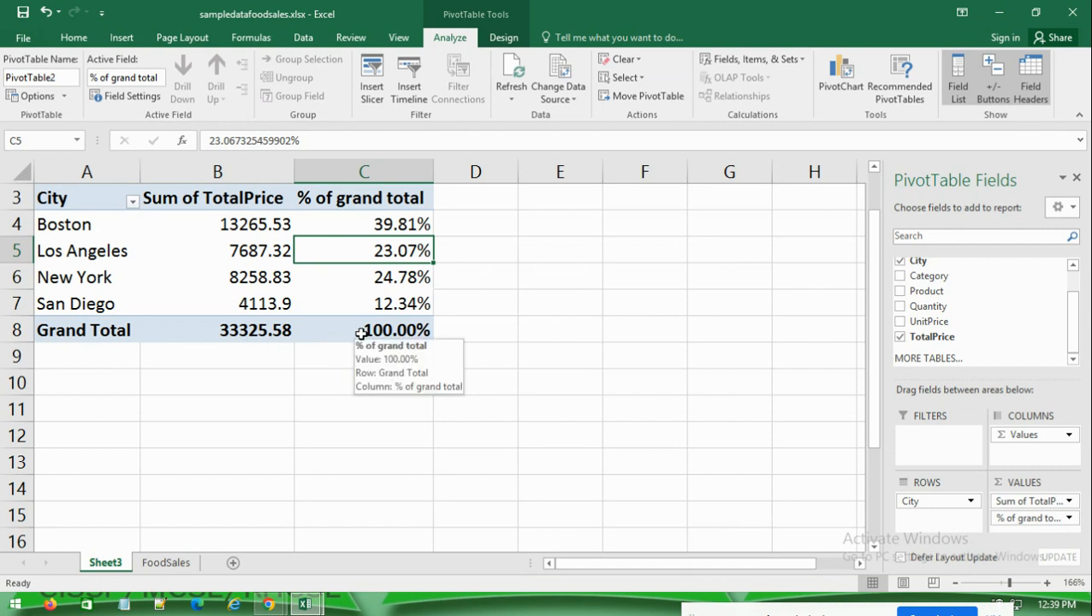
{"action": "mouse_move", "coordinate": [375, 247]}
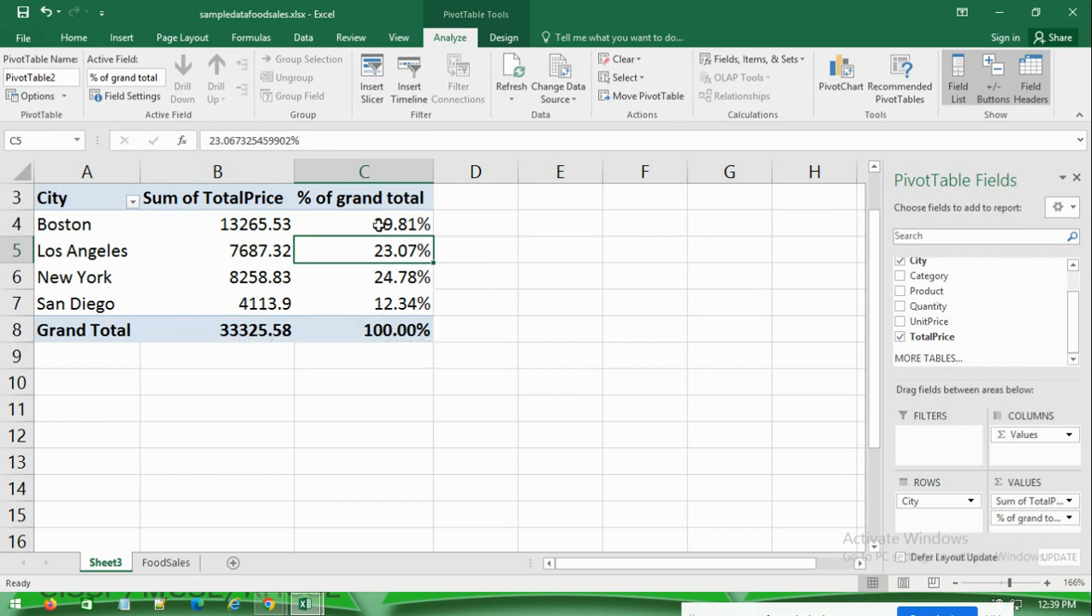
{"action": "mouse_move", "coordinate": [433, 224]}
Switch the second value column from % of Column Total to % of Grand Total
{"action": "right_click", "coordinate": [380, 229]}
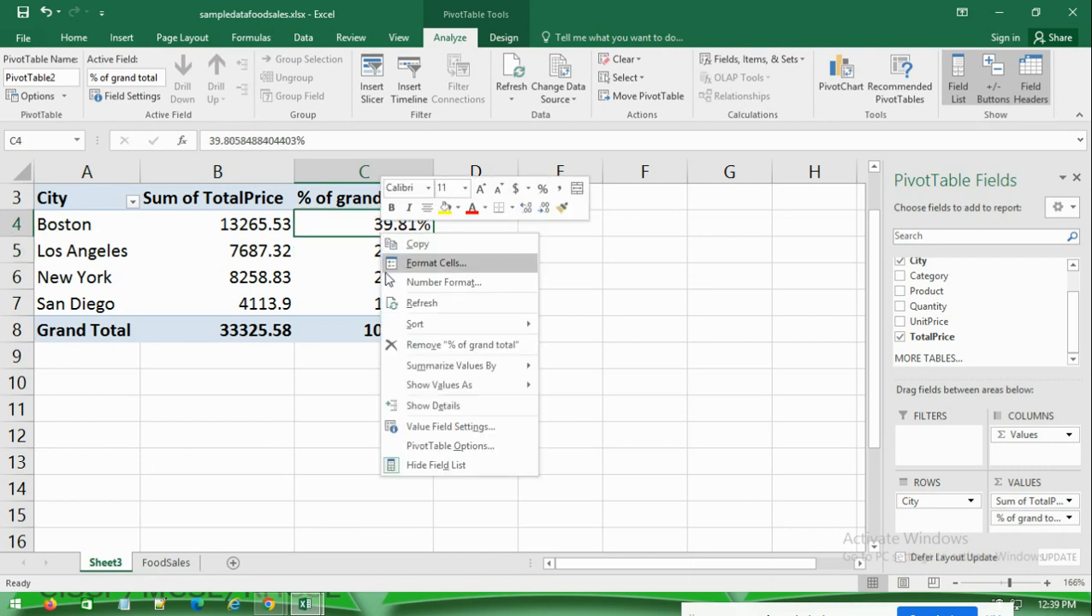
{"action": "mouse_move", "coordinate": [479, 385]}
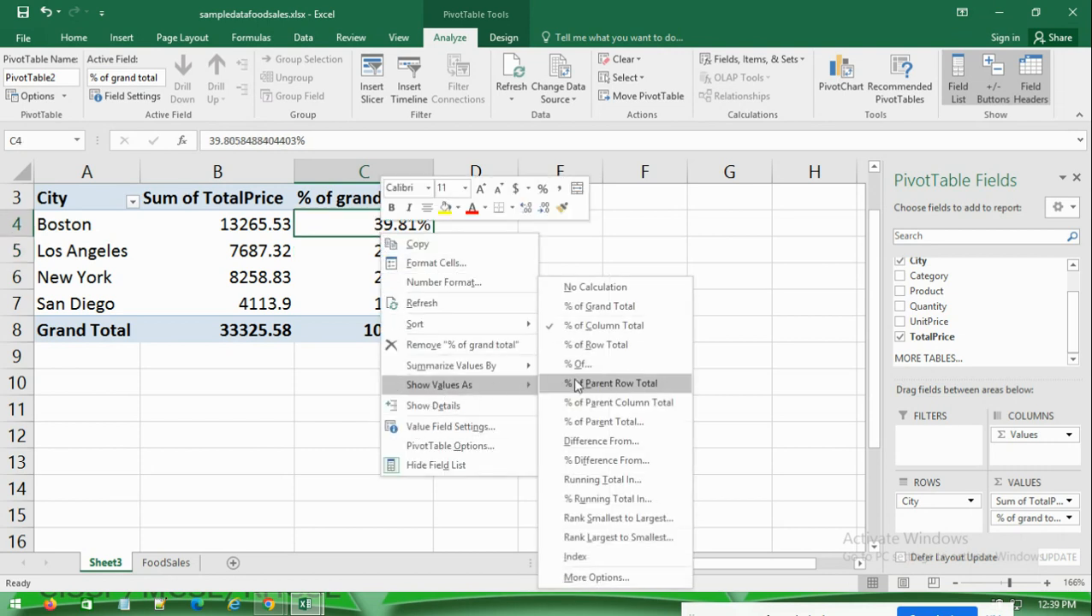
{"action": "left_click", "coordinate": [631, 303]}
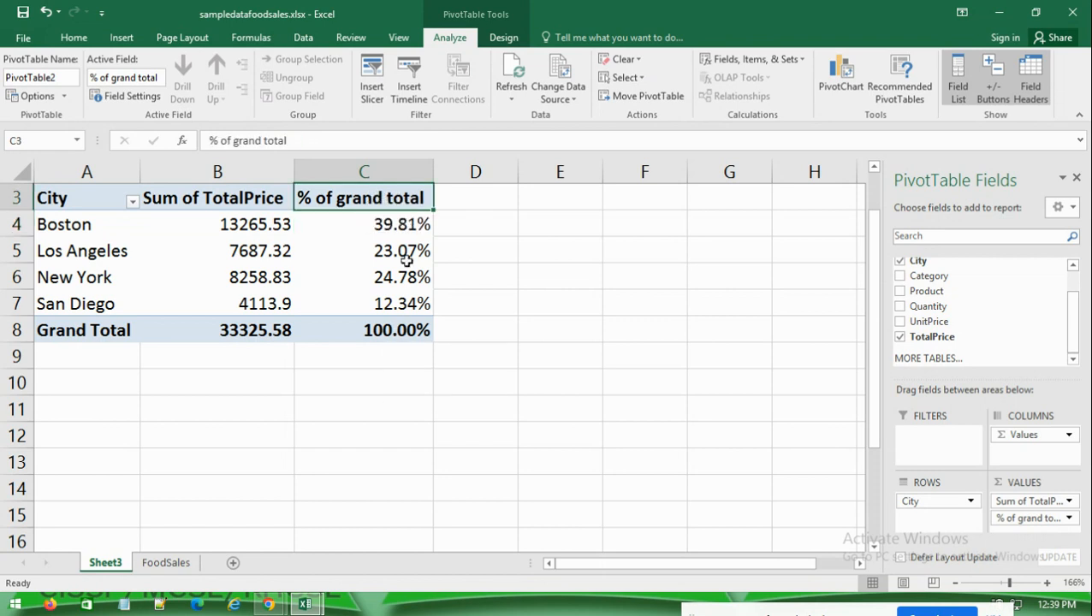
Reset the % of grand total column to No Calculation and remove that field from the PivotTable values
{"action": "right_click", "coordinate": [357, 228]}
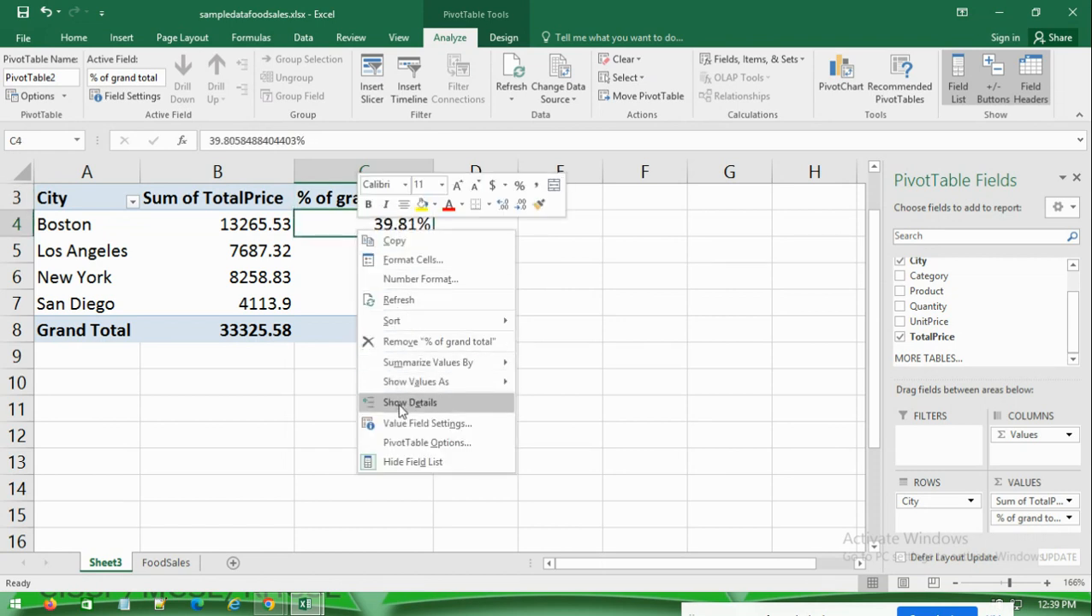
{"action": "mouse_move", "coordinate": [402, 382]}
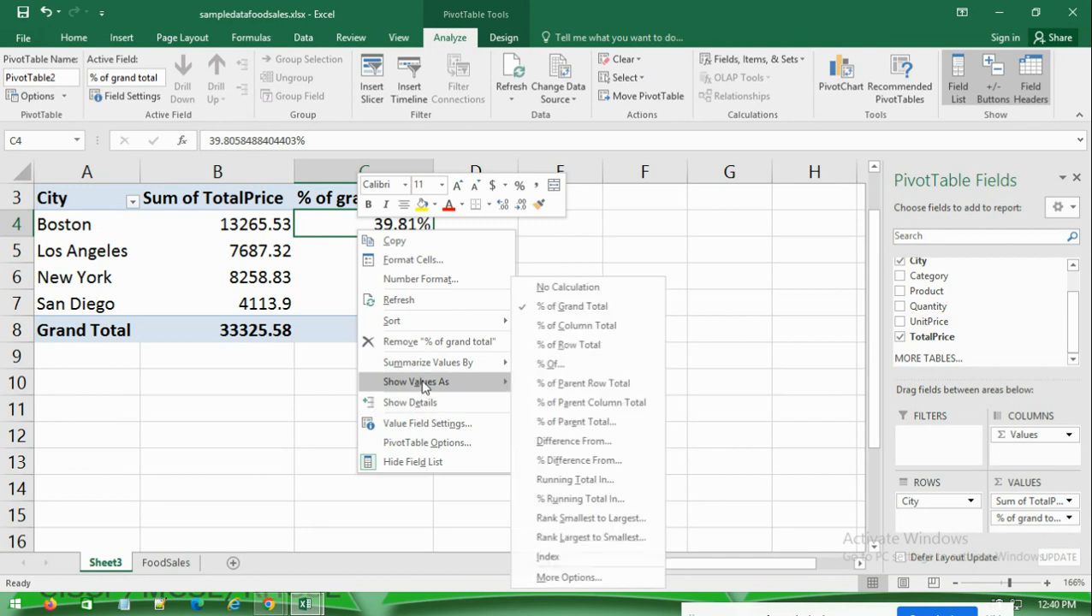
{"action": "left_click", "coordinate": [572, 292]}
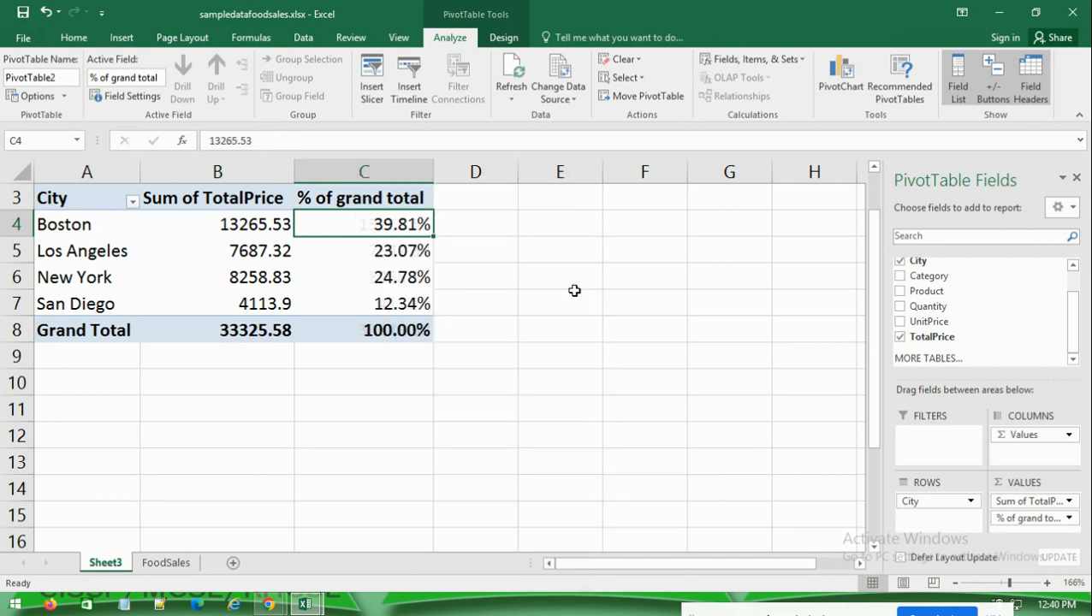
{"action": "left_click", "coordinate": [1022, 518]}
{"action": "left_click_drag", "start_coordinate": [1022, 519], "coordinate": [939, 317]}
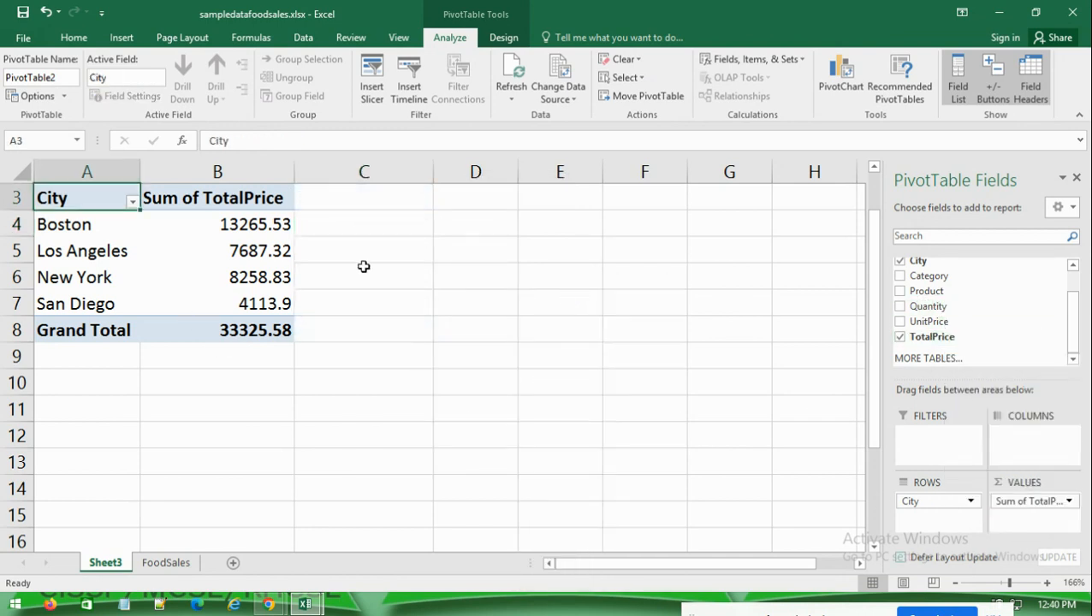
{"action": "mouse_move", "coordinate": [227, 244]}
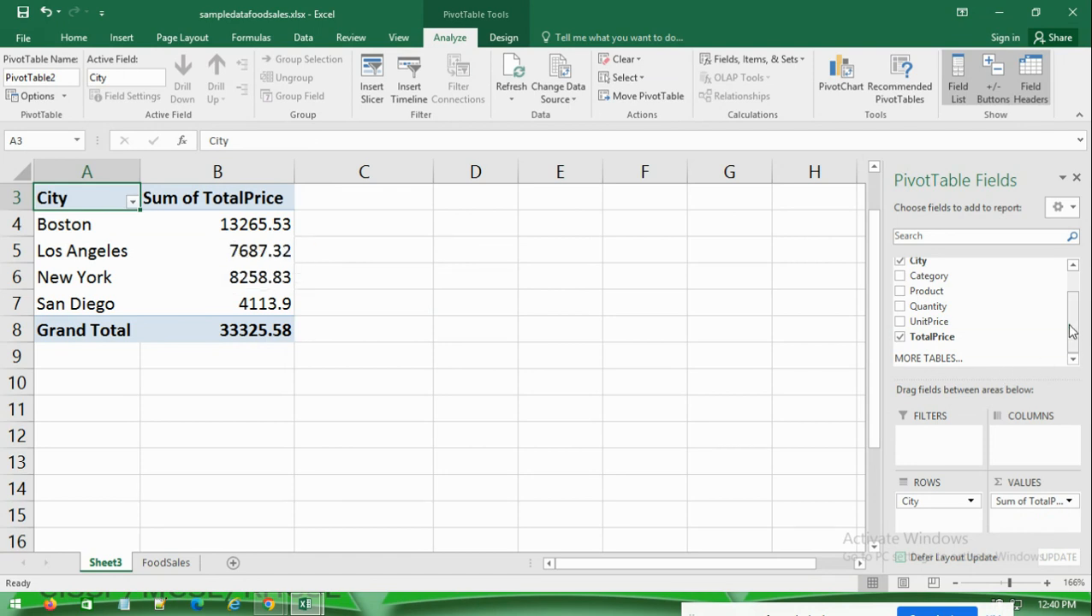
Add OrderDate to the PivotTable columns and remove the Years and OrderDate levels, keeping only Quarters
{"action": "scroll", "coordinate": [1072, 300], "scroll_direction": "up", "scroll_amount": 1}
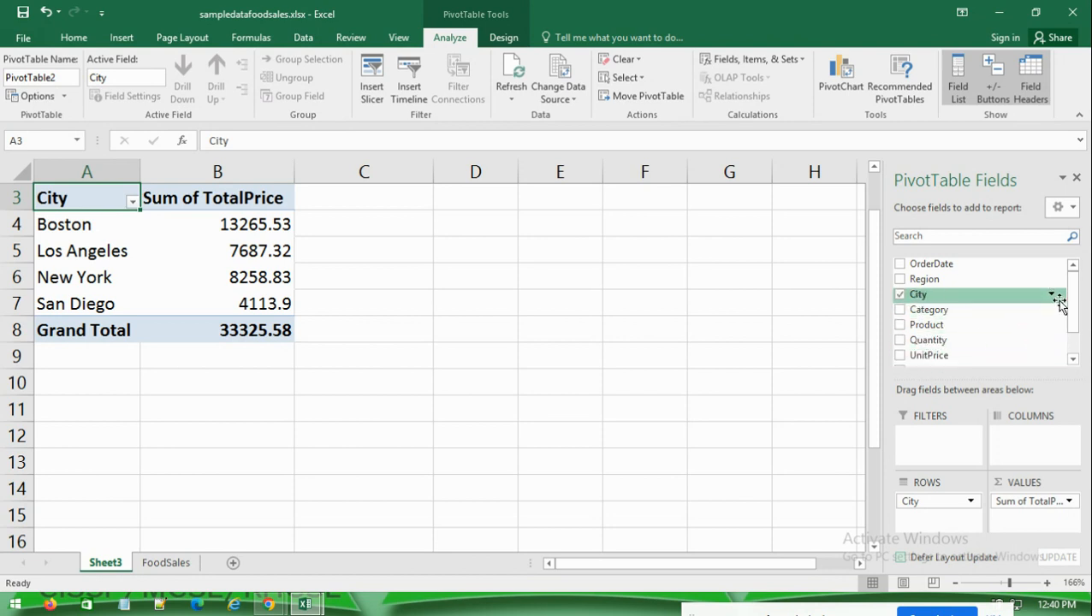
{"action": "scroll", "coordinate": [1073, 316], "scroll_direction": "down", "scroll_amount": 1}
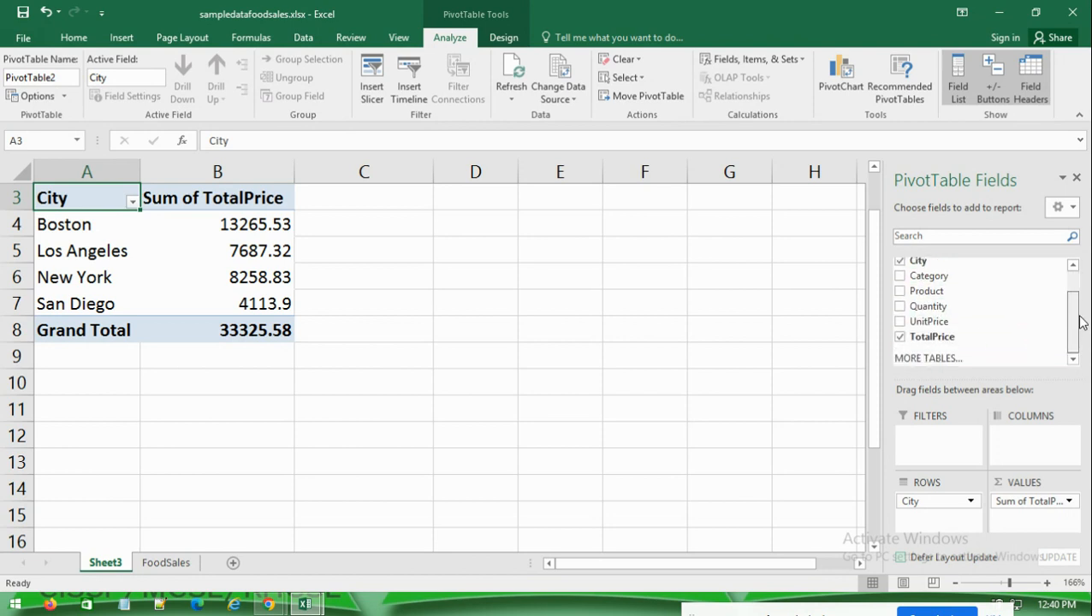
{"action": "left_click_drag", "start_coordinate": [1080, 321], "coordinate": [1080, 287]}
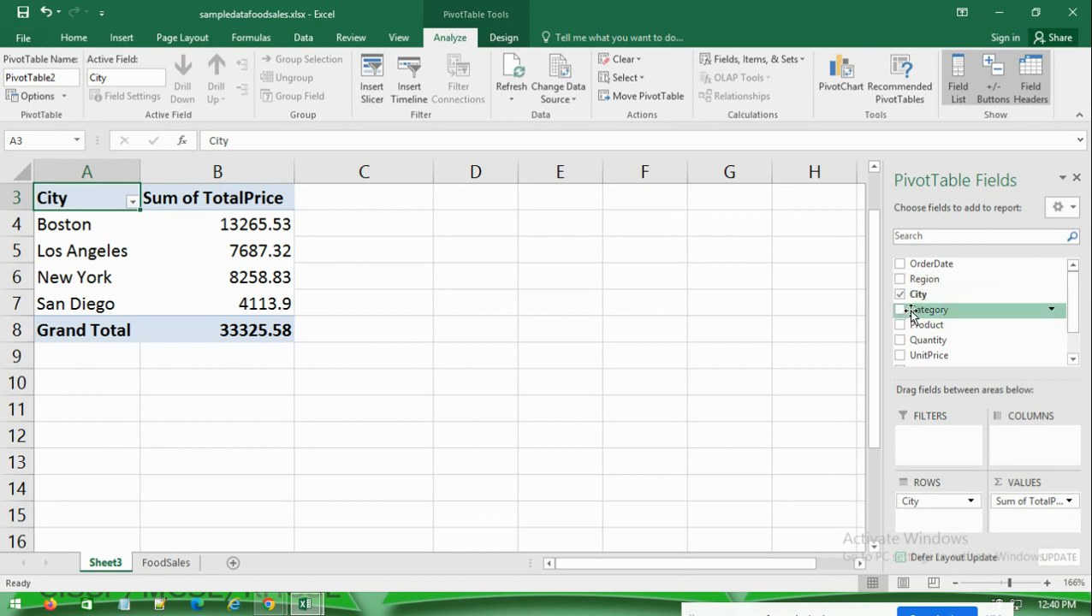
{"action": "mouse_move", "coordinate": [1075, 296]}
{"action": "left_mouse_down"}
{"action": "mouse_move", "coordinate": [1075, 318]}
{"action": "mouse_move", "coordinate": [1074, 291]}
{"action": "left_mouse_up"}
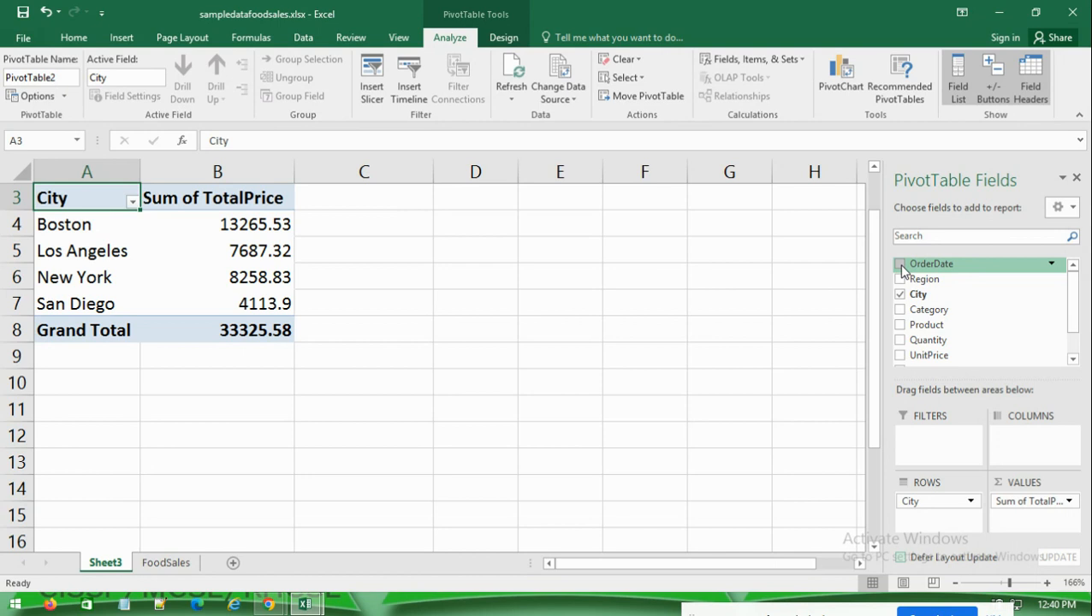
{"action": "left_click_drag", "start_coordinate": [903, 269], "coordinate": [1020, 441]}
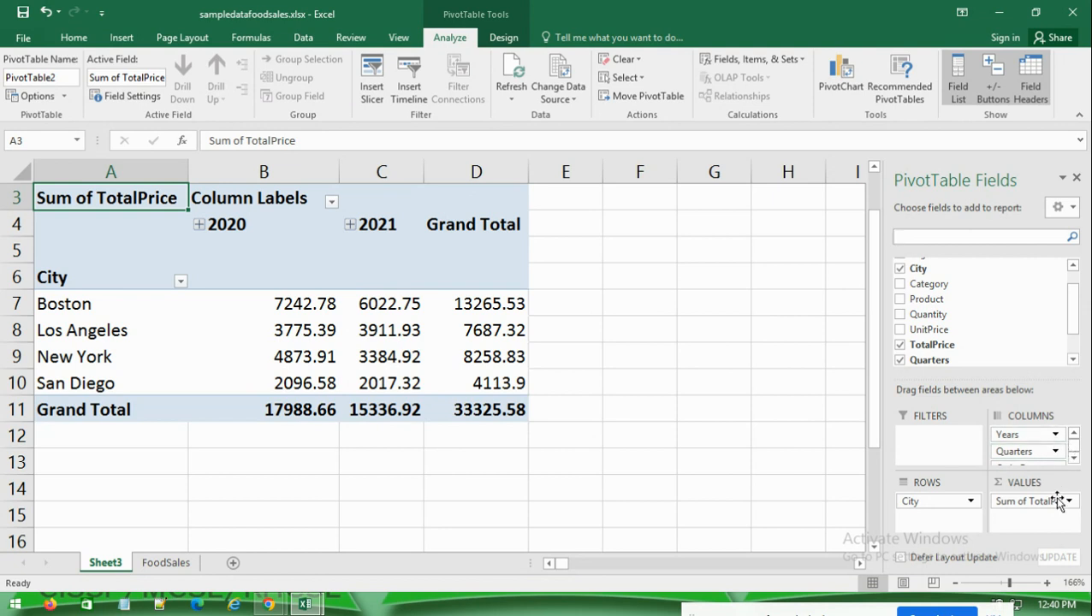
{"action": "left_click_drag", "start_coordinate": [1027, 436], "coordinate": [1015, 317]}
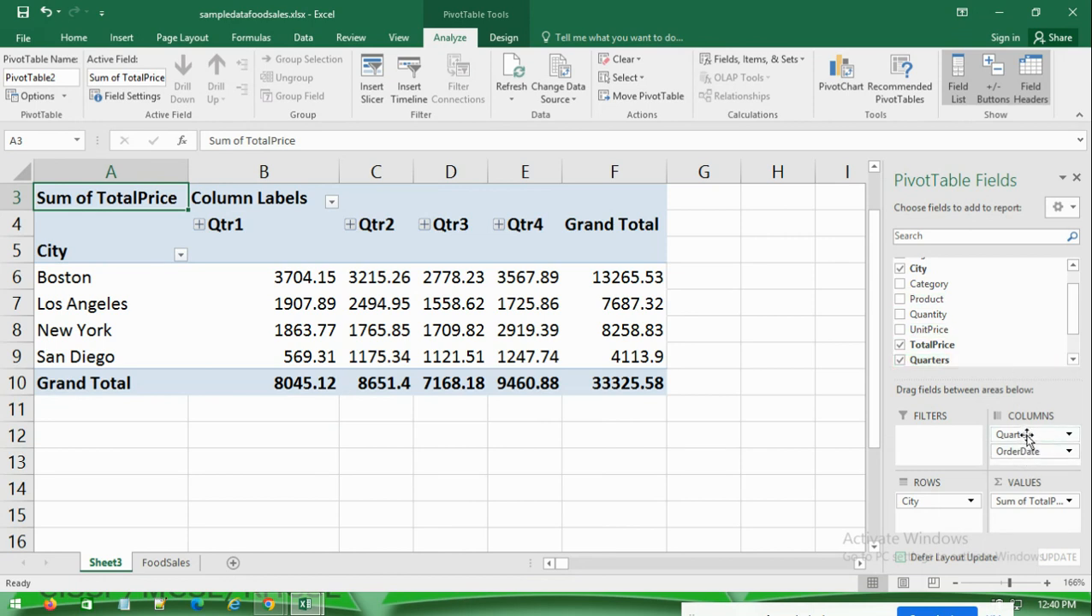
{"action": "left_click_drag", "start_coordinate": [1029, 451], "coordinate": [962, 316]}
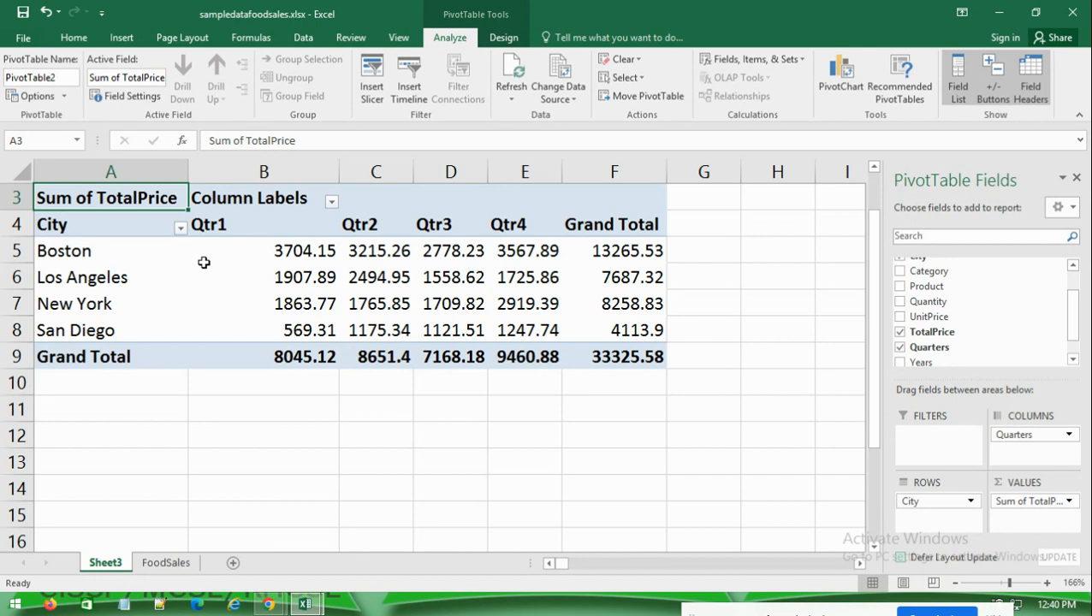
Show the Sum of TotalPrice values across cities and quarters as % of Column Total
{"action": "mouse_move", "coordinate": [201, 263]}
{"action": "mouse_move", "coordinate": [315, 257]}
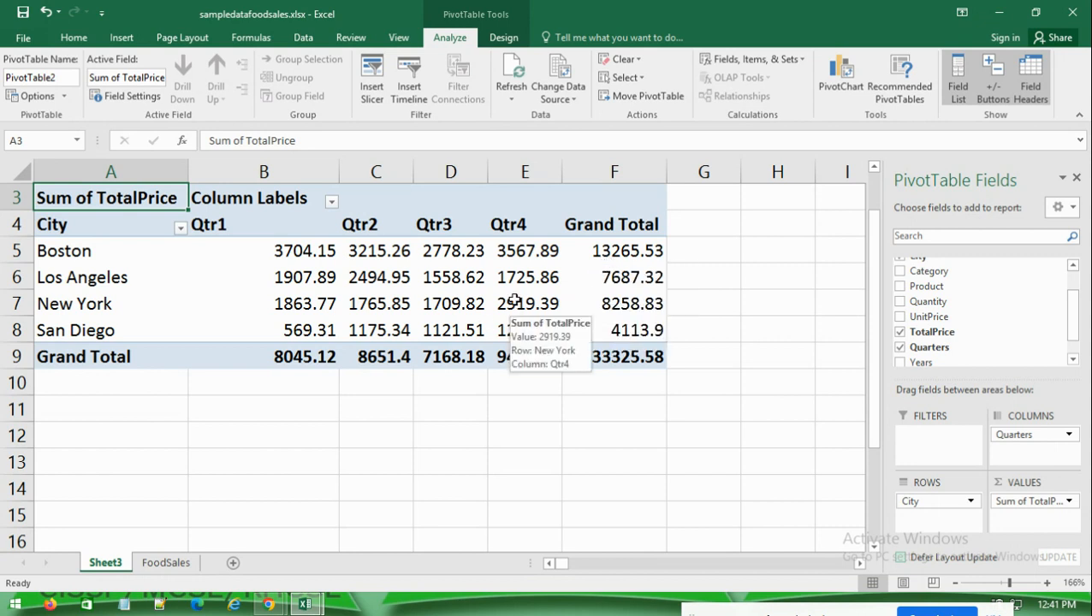
{"action": "right_click", "coordinate": [590, 248]}
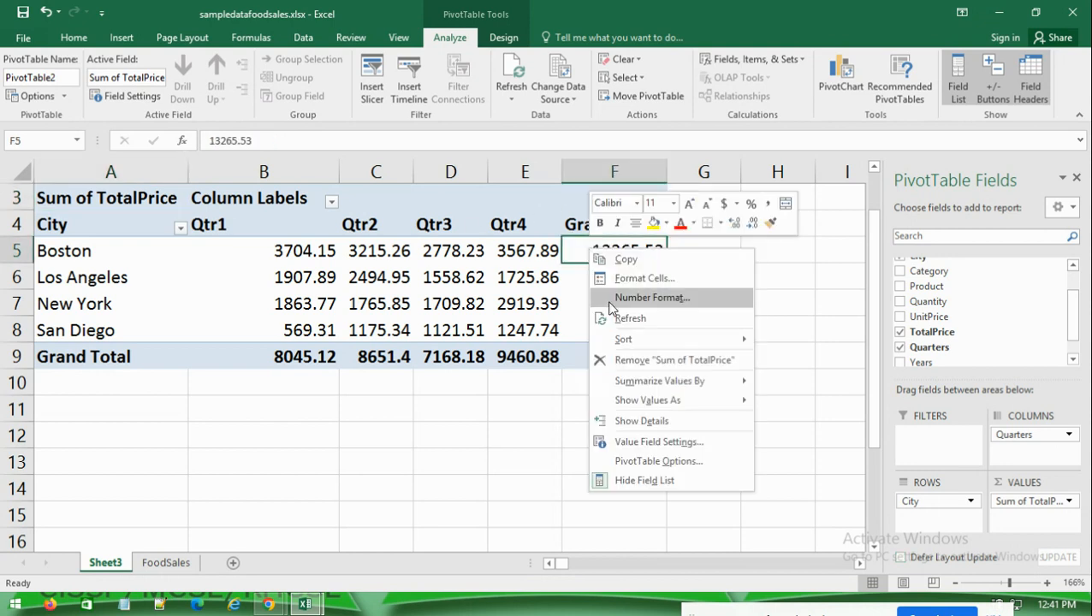
{"action": "mouse_move", "coordinate": [645, 404]}
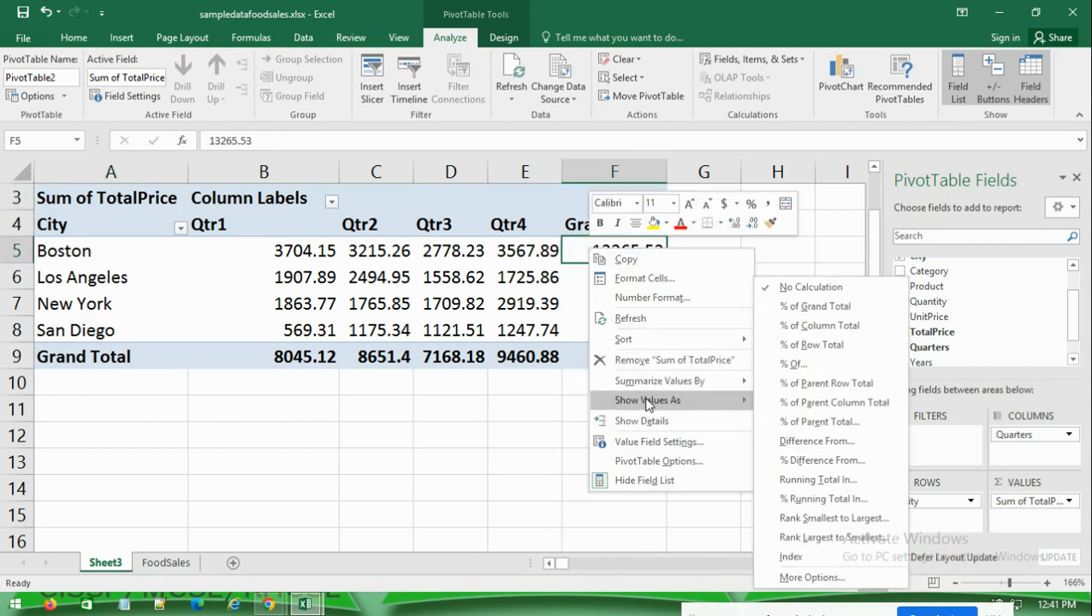
{"action": "left_click", "coordinate": [810, 330]}
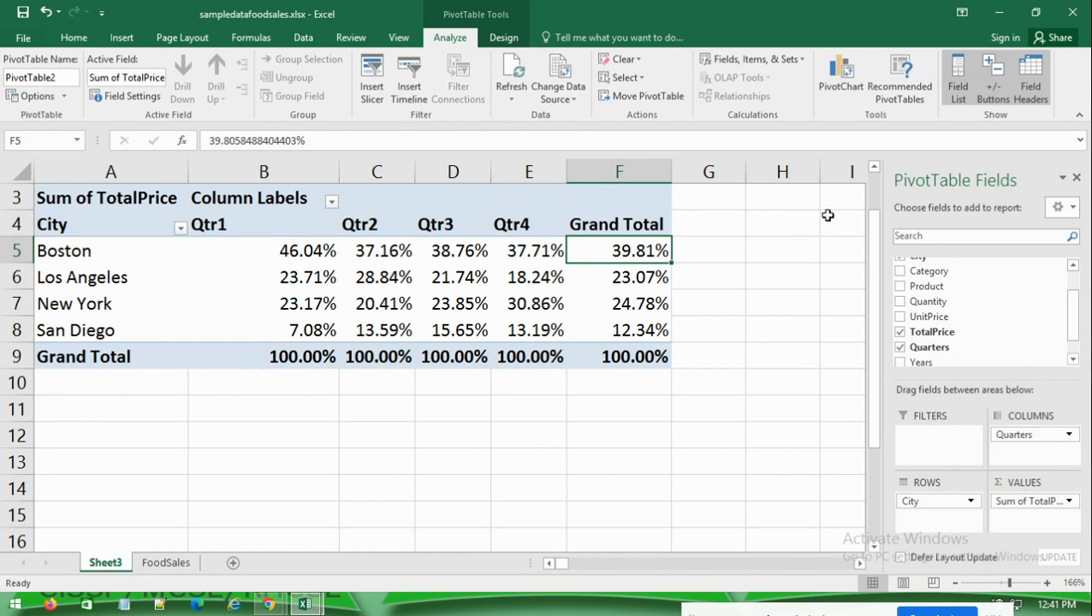
Return the Sum of TotalPrice values in the PivotTable to No Calculation
{"action": "right_click", "coordinate": [617, 249]}
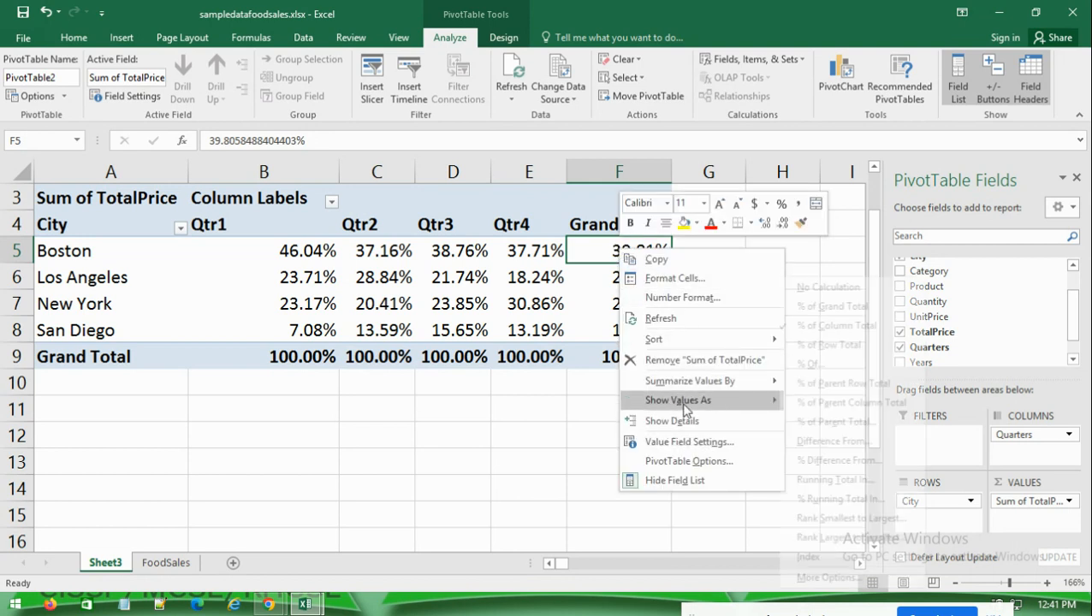
{"action": "mouse_move", "coordinate": [680, 400]}
{"action": "left_click", "coordinate": [839, 290]}
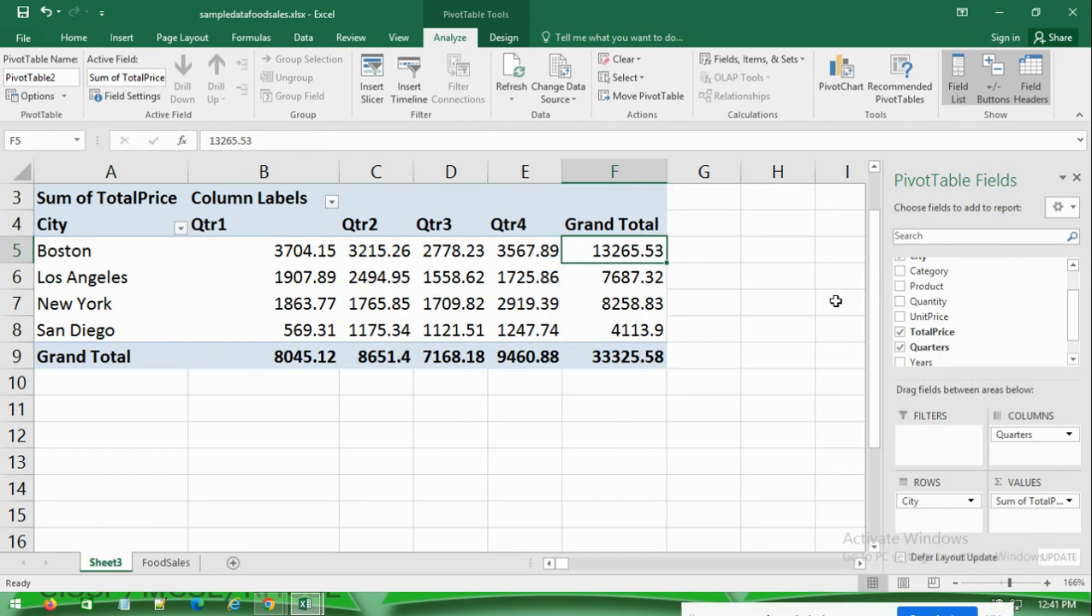
Show the Sum of TotalPrice values as % of Row Total and check Boston's quarterly percentages against its Grand Total
{"action": "mouse_move", "coordinate": [536, 301]}
{"action": "left_click", "coordinate": [127, 254]}
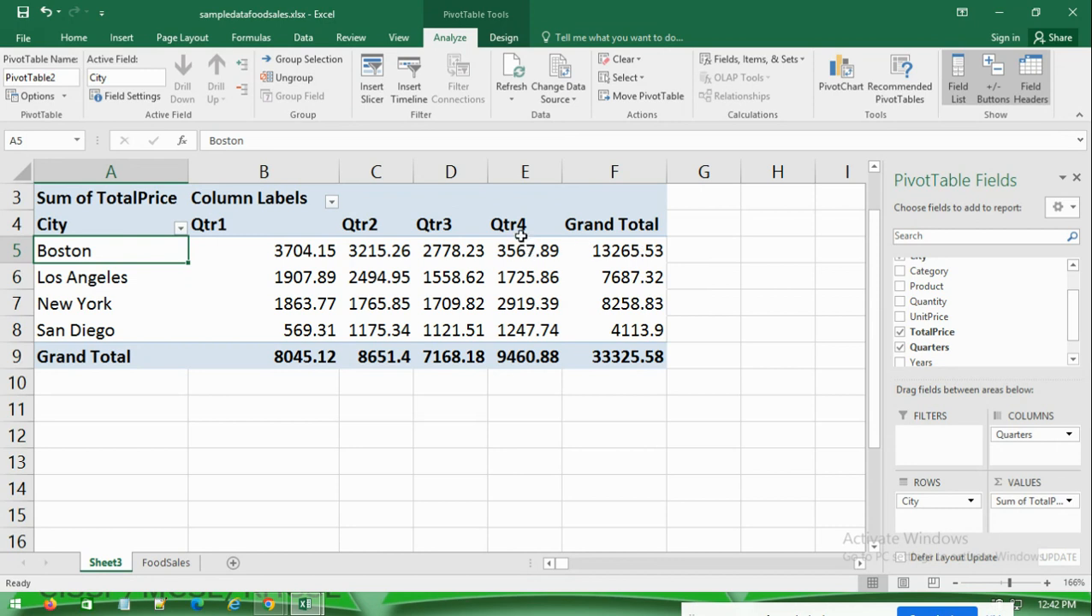
{"action": "mouse_move", "coordinate": [535, 260]}
{"action": "mouse_move", "coordinate": [652, 260]}
{"action": "right_click", "coordinate": [617, 249]}
{"action": "mouse_move", "coordinate": [708, 412]}
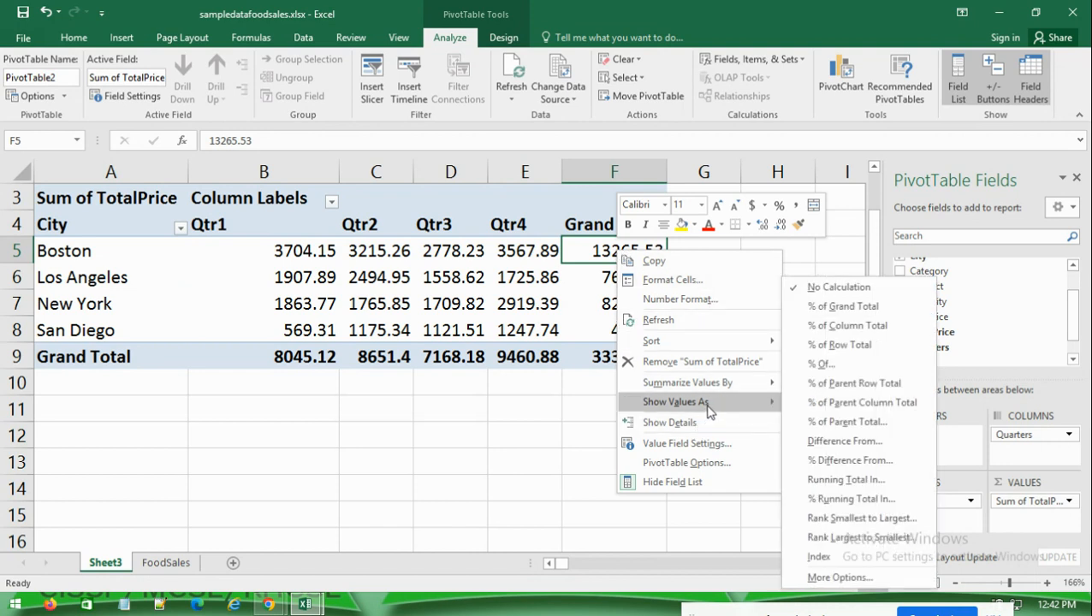
{"action": "left_click", "coordinate": [820, 344]}
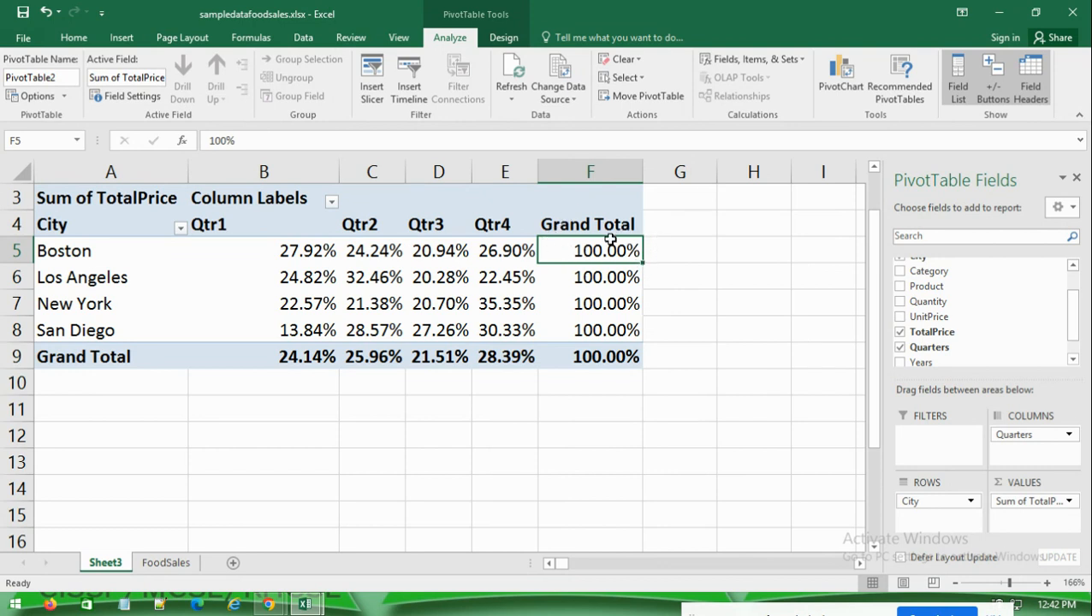
{"action": "mouse_move", "coordinate": [604, 253]}
{"action": "left_click", "coordinate": [508, 250]}
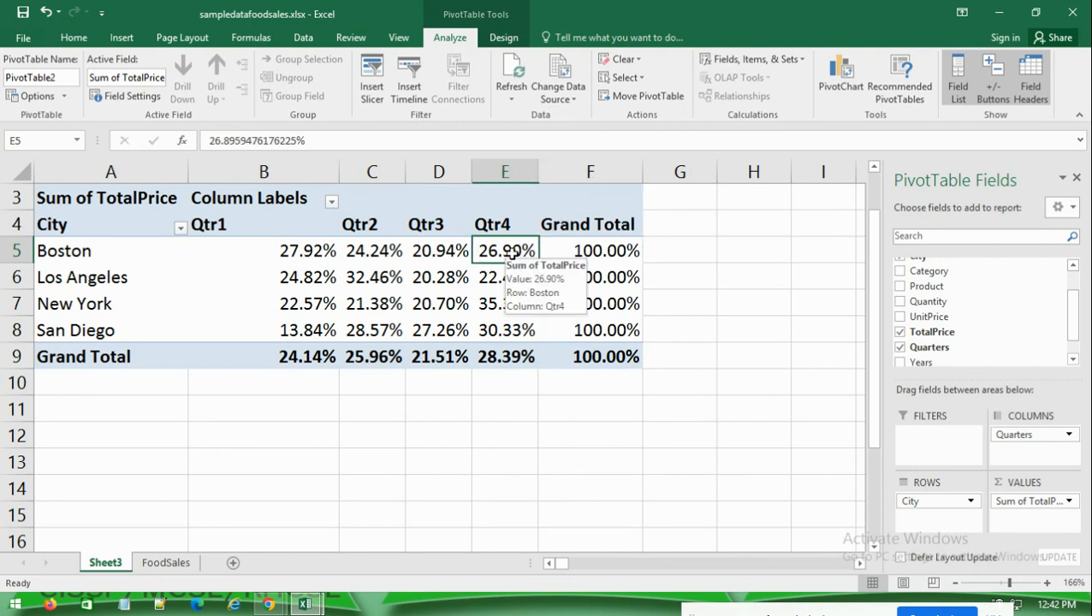
{"action": "left_click", "coordinate": [592, 249]}
{"action": "left_click", "coordinate": [438, 250]}
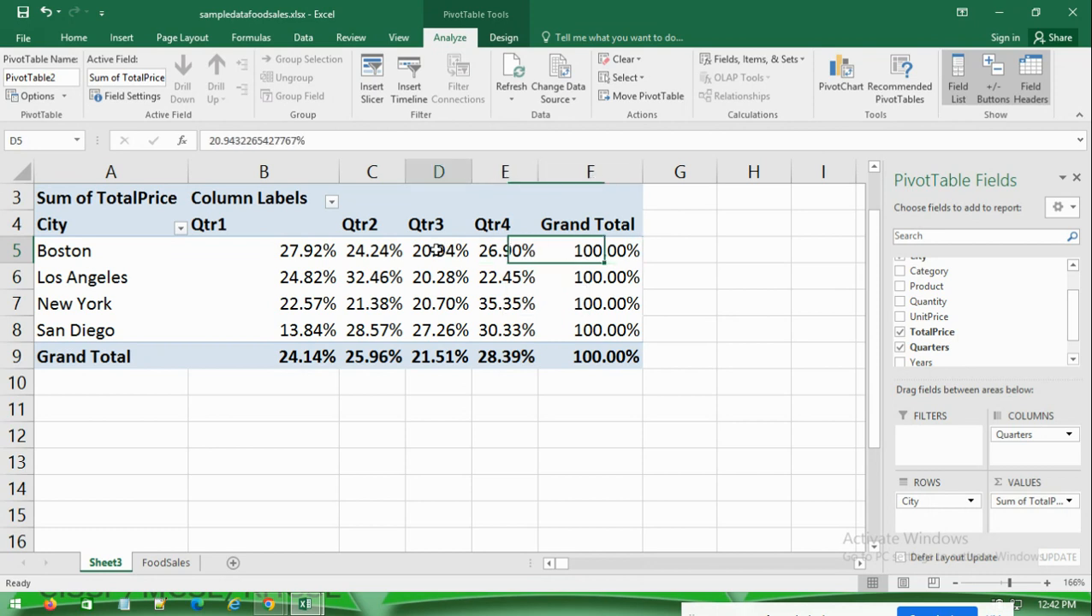
{"action": "left_click", "coordinate": [370, 250]}
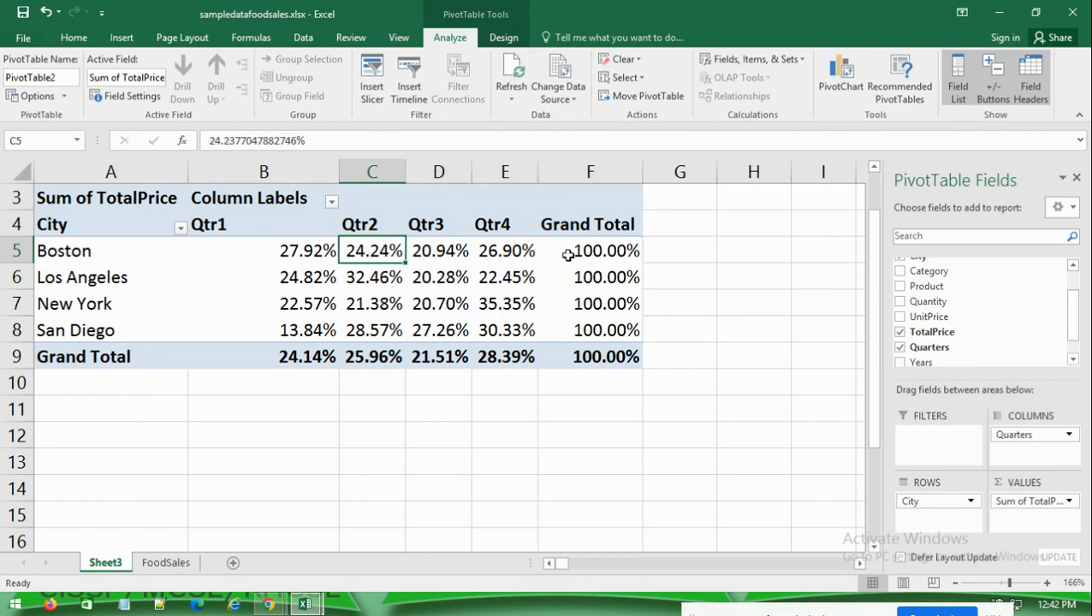
Reset the quarterly Sum of TotalPrice values to No Calculation
{"action": "right_click", "coordinate": [616, 250]}
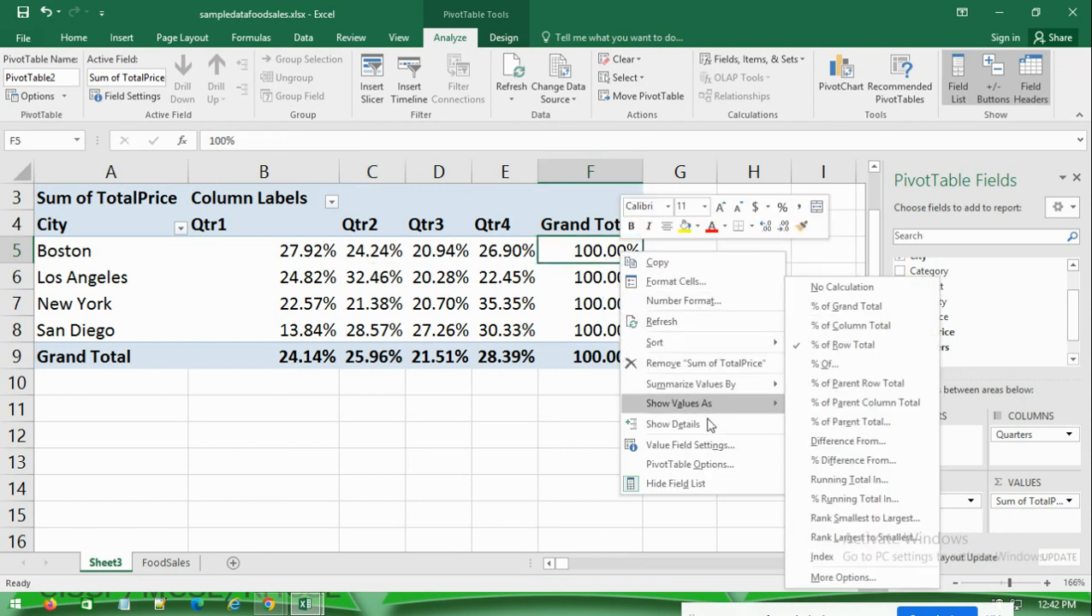
{"action": "mouse_move", "coordinate": [719, 411]}
{"action": "left_click", "coordinate": [821, 289]}
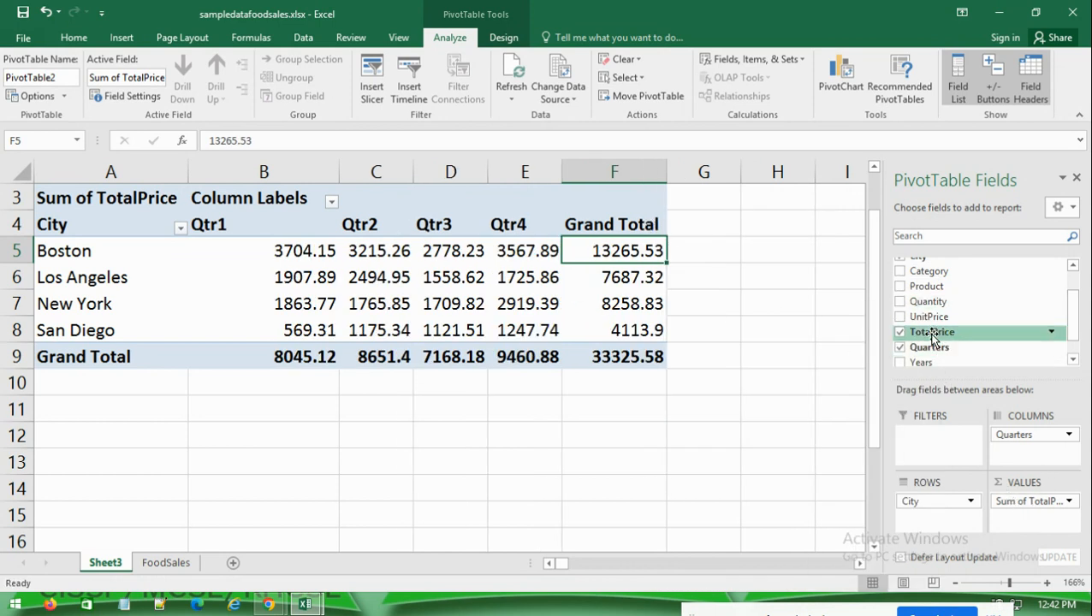
Try adding TotalPrice as a second value field in the PivotTable, and undo the addition
{"action": "left_click_drag", "start_coordinate": [931, 336], "coordinate": [1015, 521]}
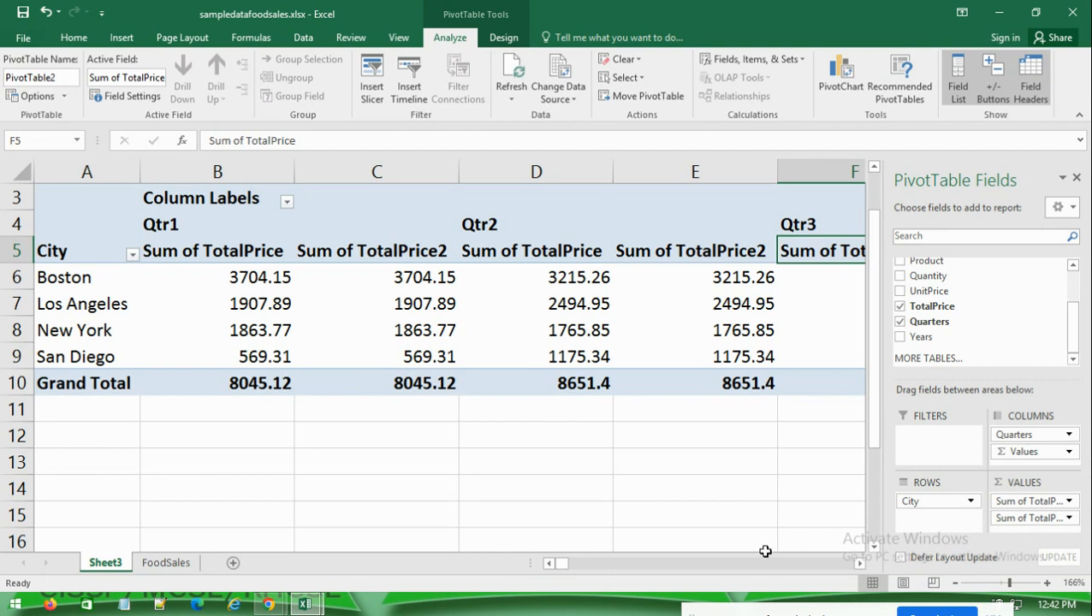
{"action": "key", "text": "ctrl+z"}
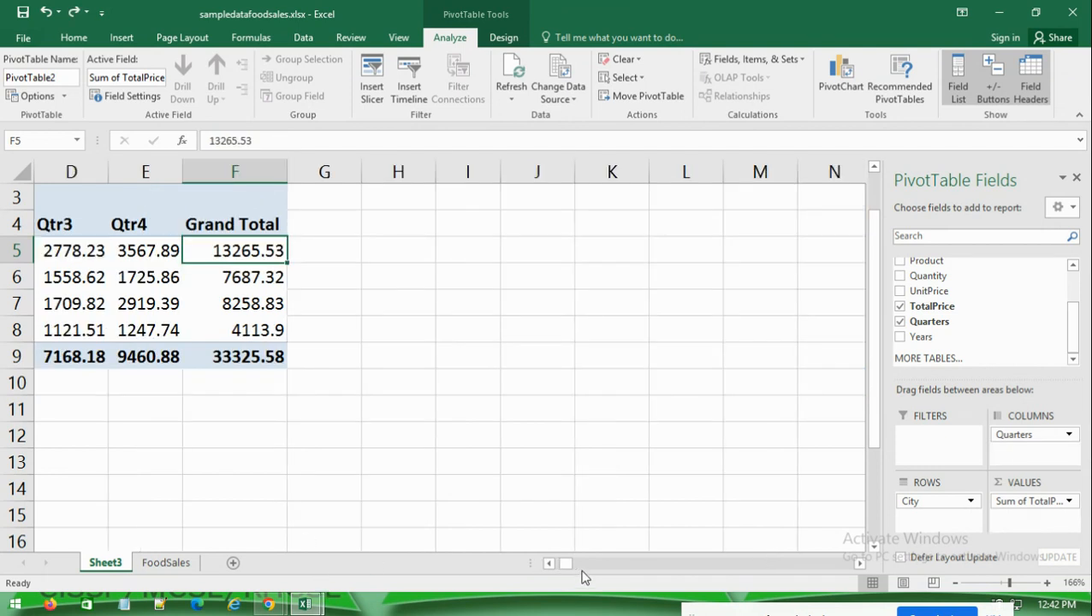
{"action": "left_click_drag", "start_coordinate": [566, 564], "coordinate": [556, 570]}
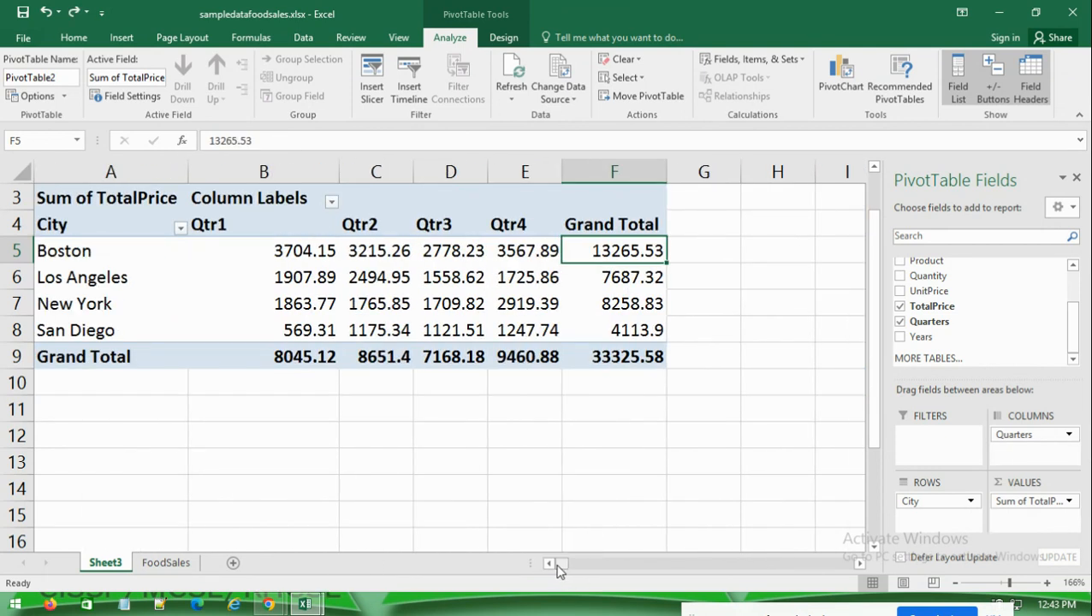
{"action": "left_click", "coordinate": [609, 207]}
{"action": "right_click", "coordinate": [608, 205]}
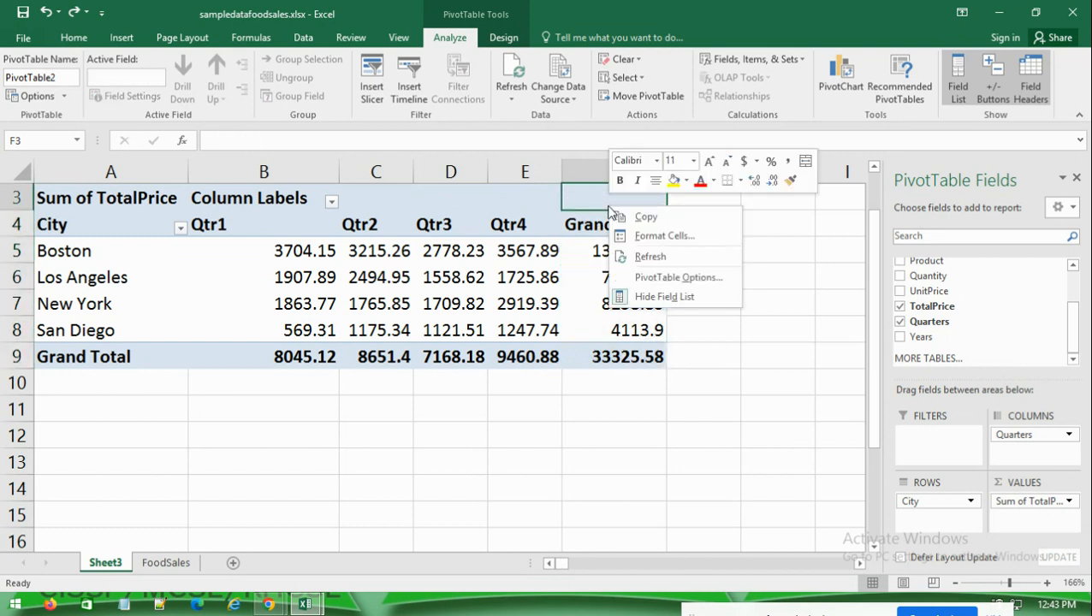
{"action": "left_click", "coordinate": [590, 209]}
{"action": "left_click", "coordinate": [613, 172]}
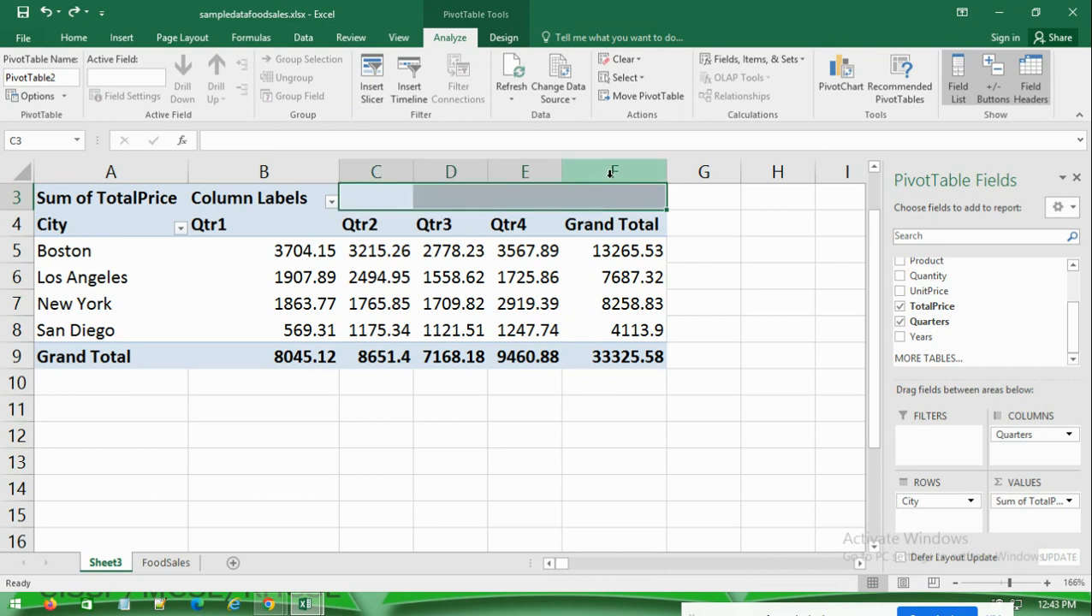
{"action": "right_click", "coordinate": [613, 182]}
{"action": "left_click", "coordinate": [638, 208]}
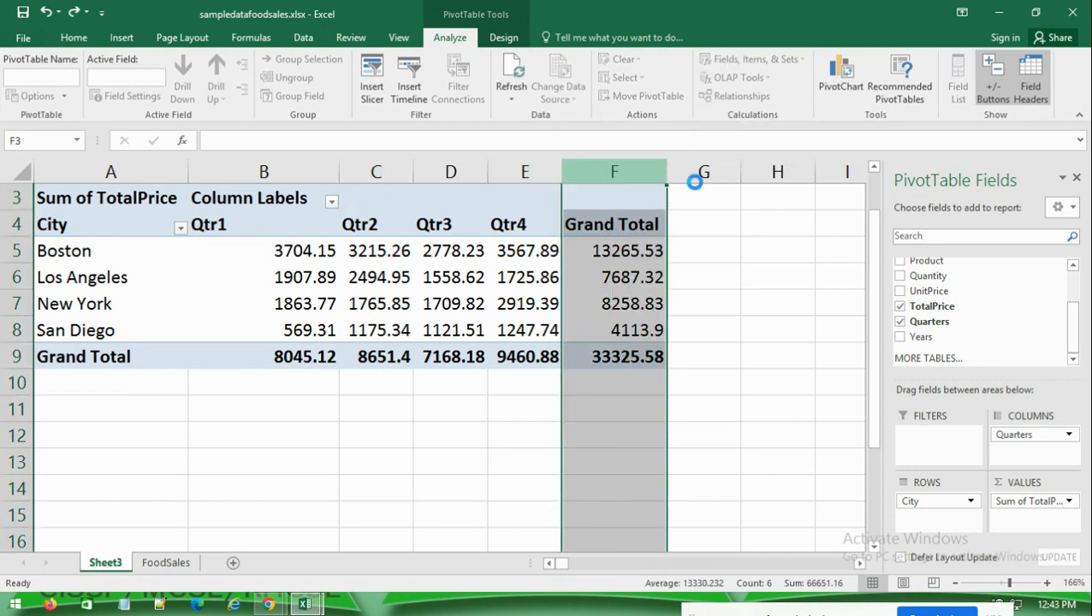
{"action": "right_click", "coordinate": [702, 172]}
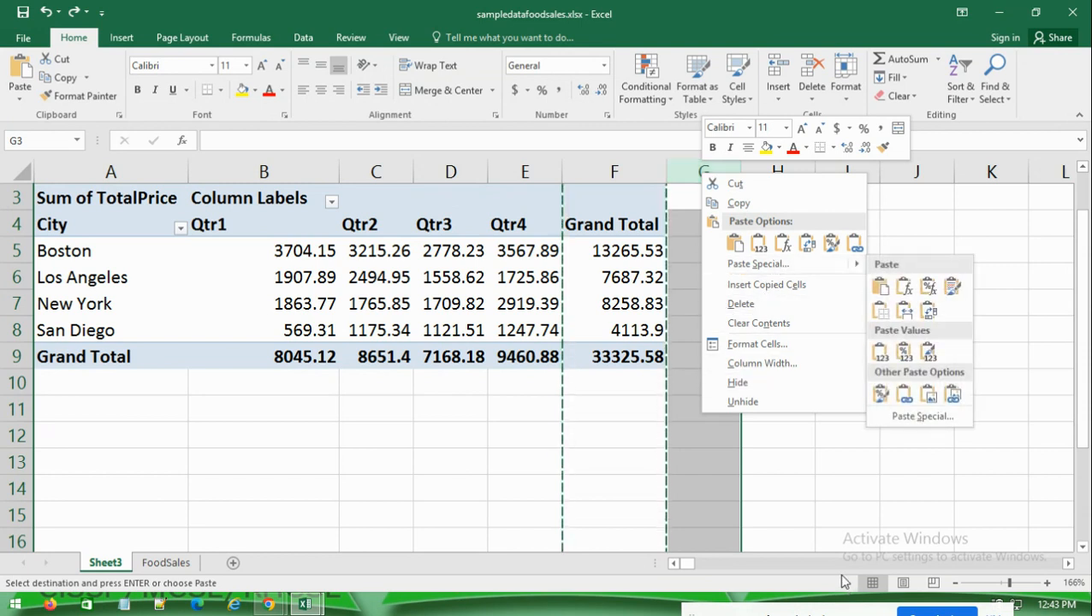
{"action": "left_click", "coordinate": [799, 494]}
{"action": "left_click", "coordinate": [624, 457]}
{"action": "key", "text": "Escape"}
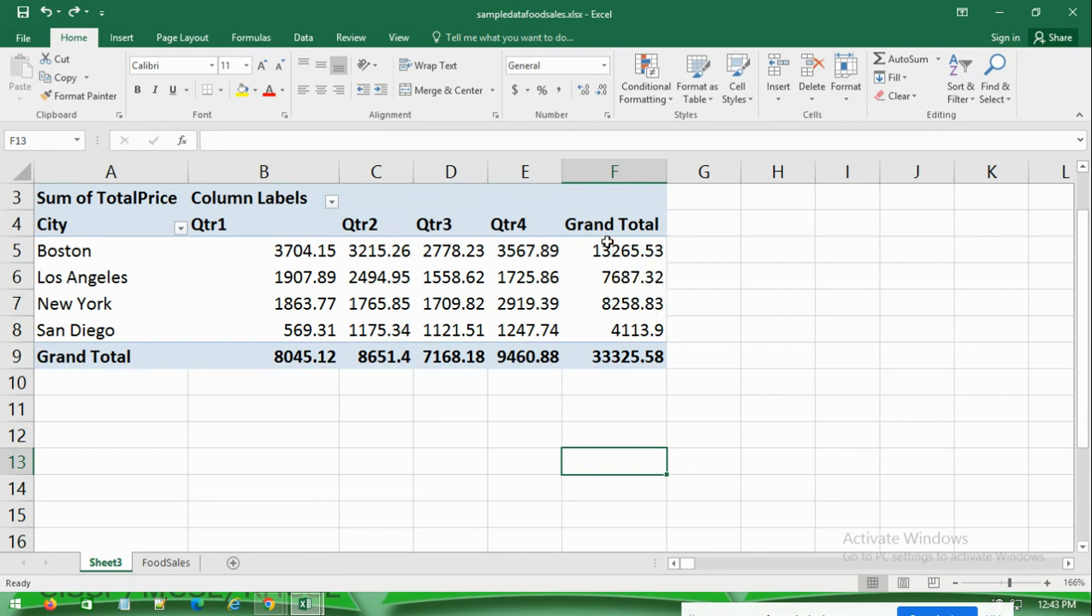
Display the quarterly Sum of TotalPrice values as % of Row Total and inspect Boston's Qtr4 share
{"action": "mouse_move", "coordinate": [537, 245]}
{"action": "right_click", "coordinate": [591, 249]}
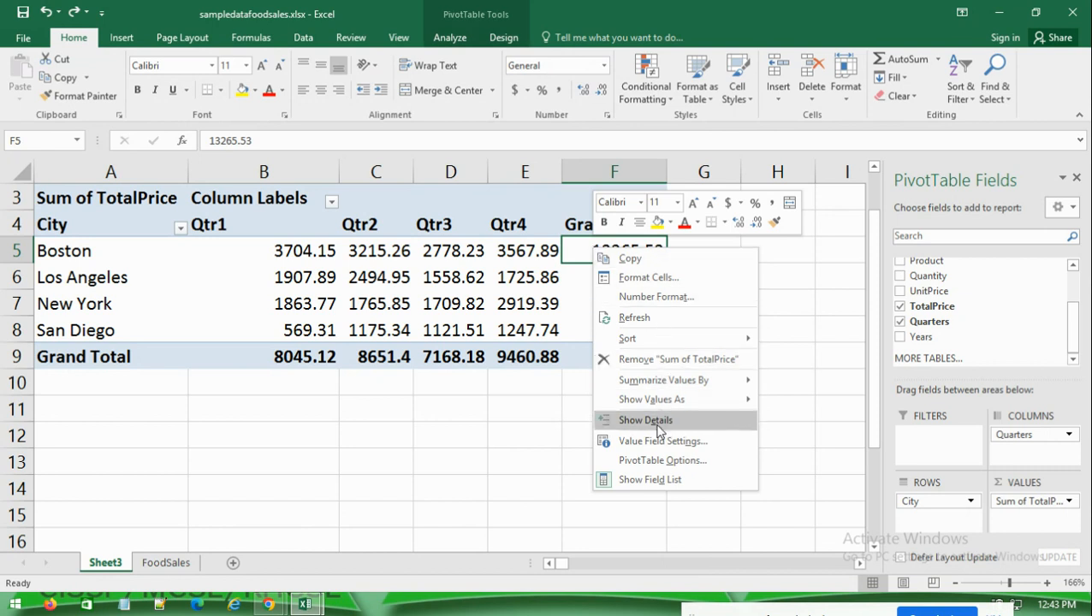
{"action": "mouse_move", "coordinate": [658, 399]}
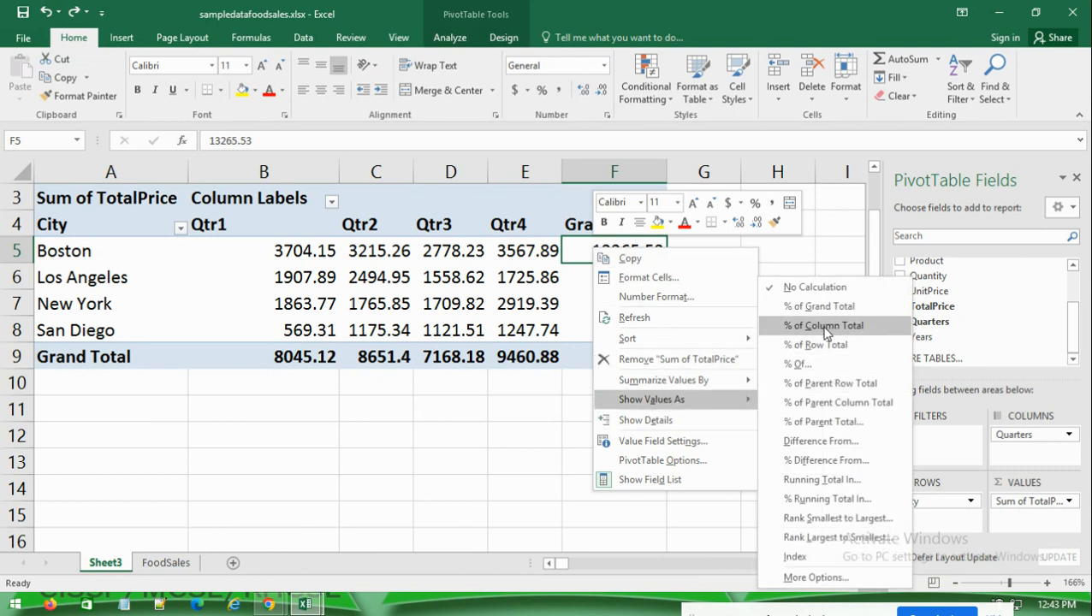
{"action": "left_click", "coordinate": [804, 344]}
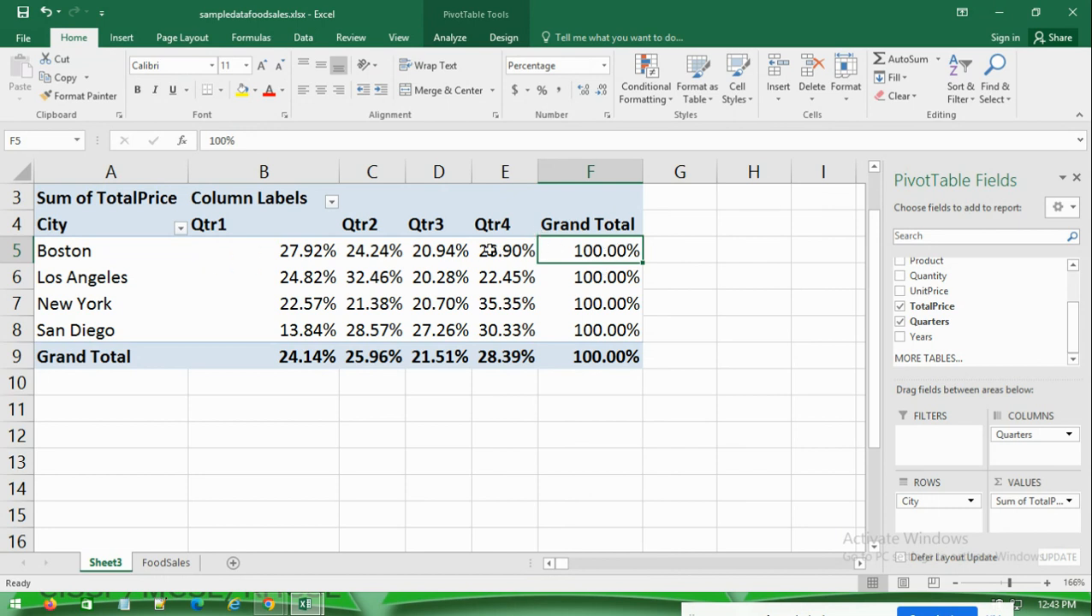
{"action": "left_click", "coordinate": [494, 250]}
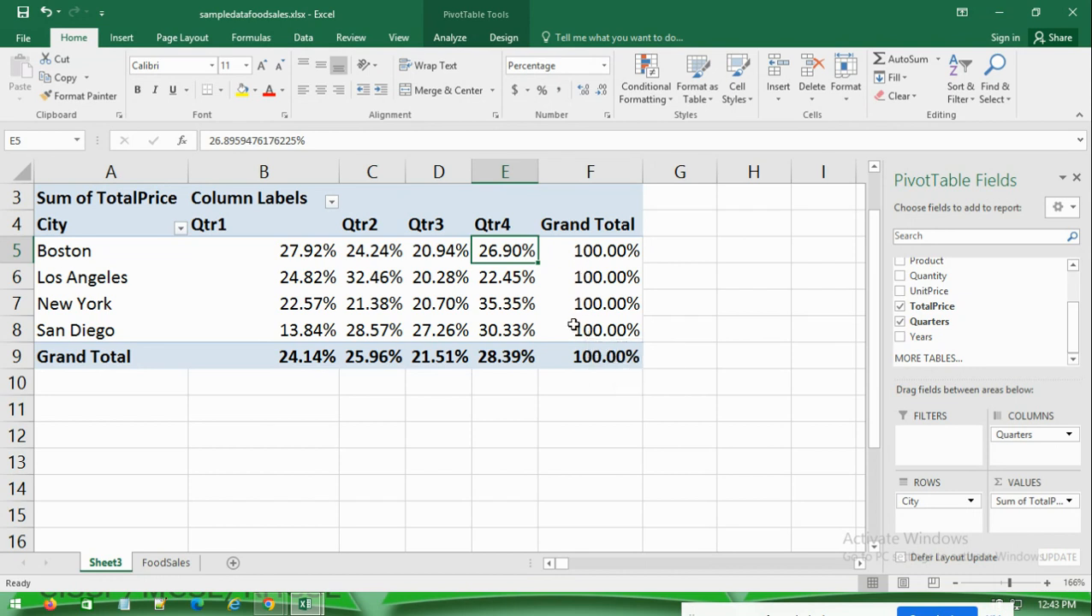
Reset the quarterly Sum of TotalPrice values from % of Row Total to No Calculation
{"action": "right_click", "coordinate": [575, 251]}
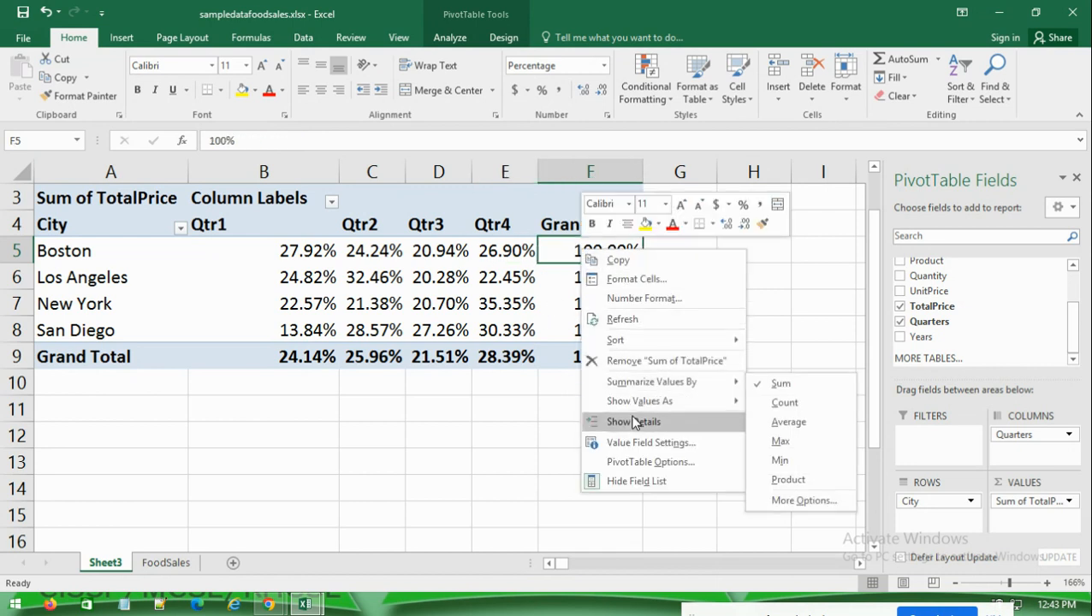
{"action": "mouse_move", "coordinate": [723, 409]}
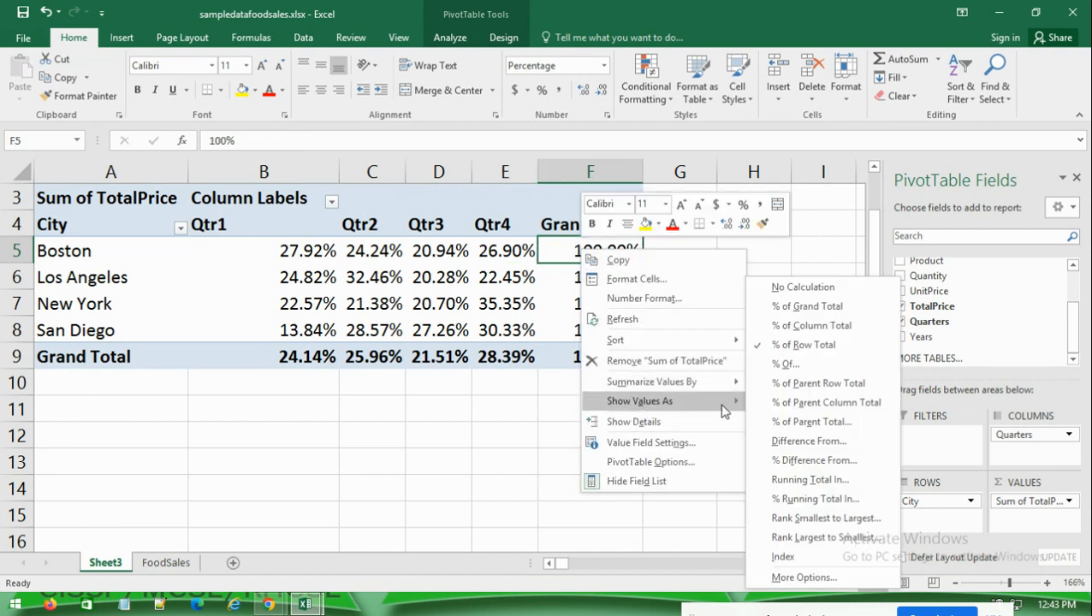
{"action": "left_click", "coordinate": [802, 287]}
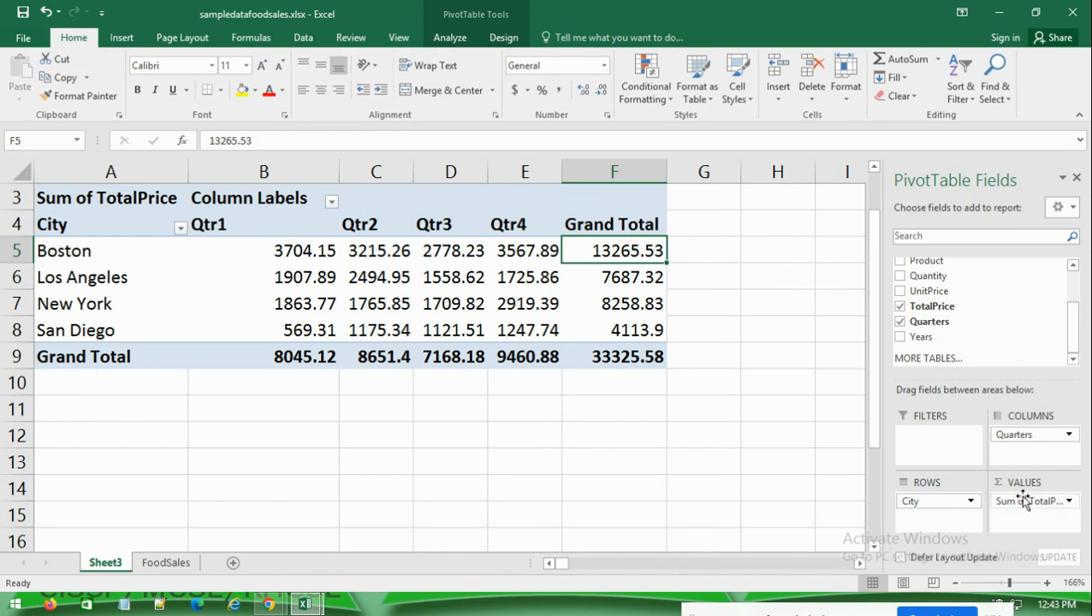
Remove Quarters from the PivotTable columns and add TotalPrice as a second value field
{"action": "left_click_drag", "start_coordinate": [1012, 438], "coordinate": [929, 312]}
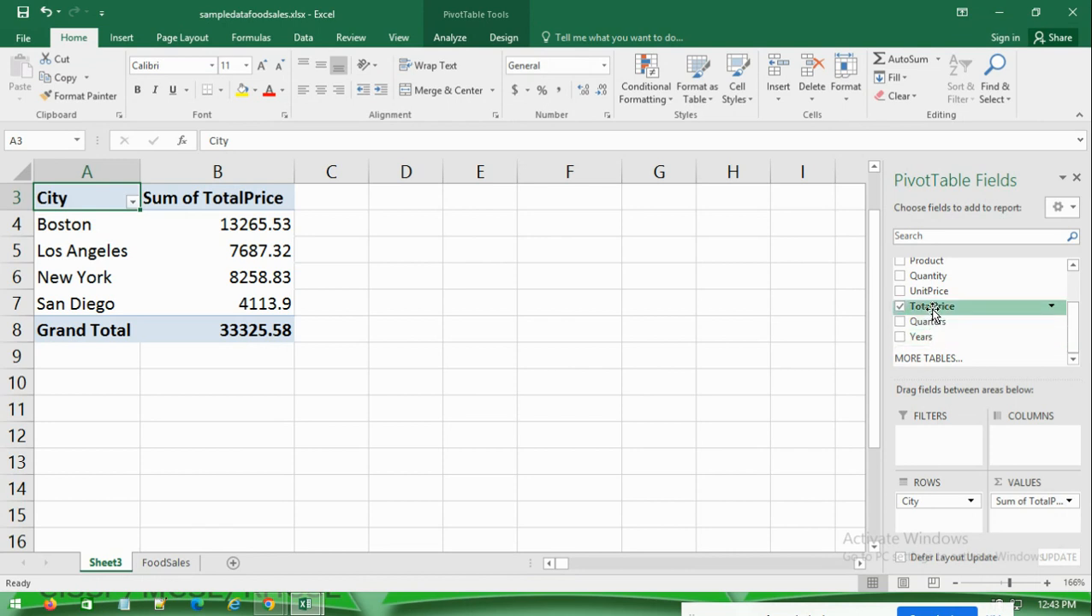
{"action": "left_click_drag", "start_coordinate": [932, 310], "coordinate": [1024, 519]}
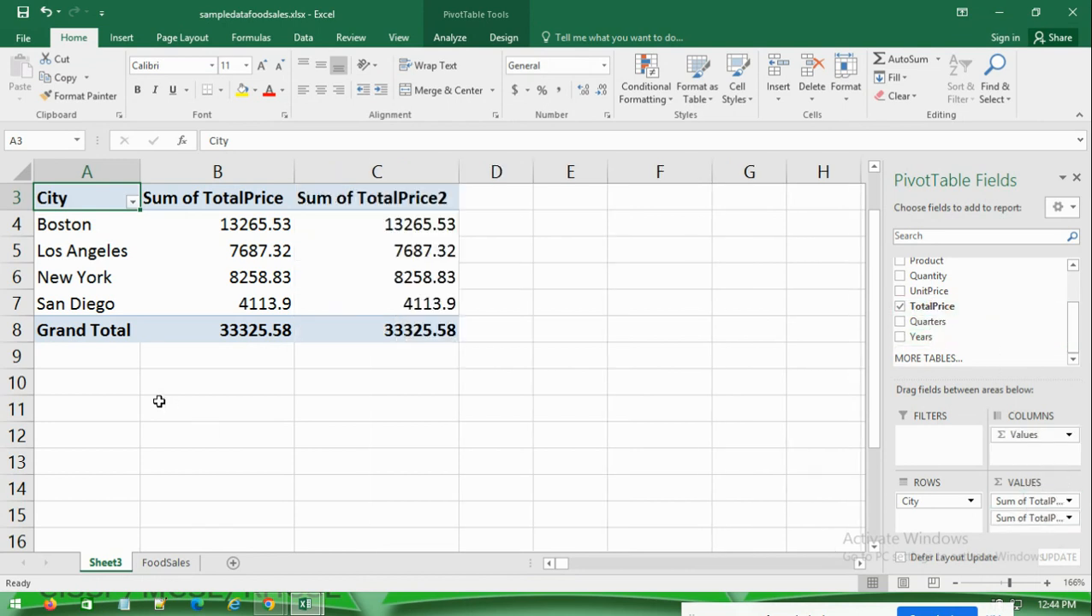
{"action": "right_click", "coordinate": [409, 252]}
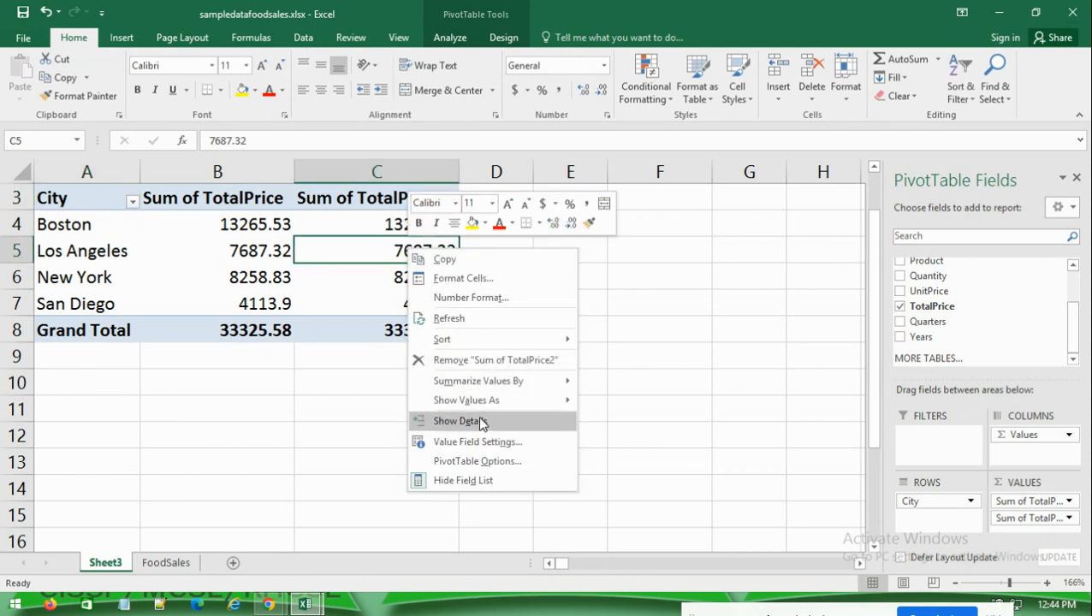
{"action": "mouse_move", "coordinate": [493, 402]}
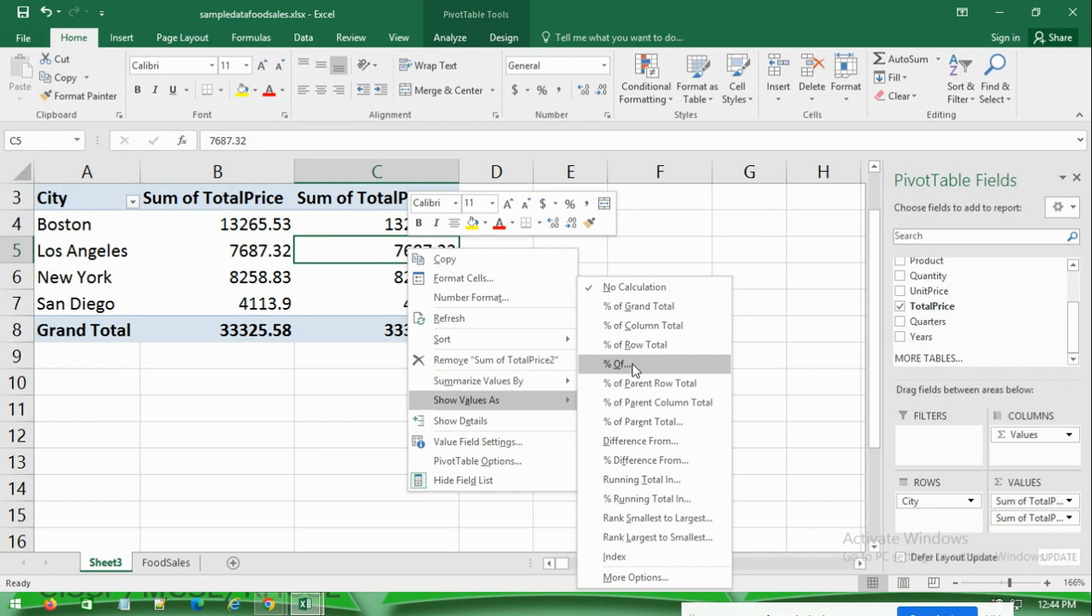
{"action": "left_click", "coordinate": [721, 224]}
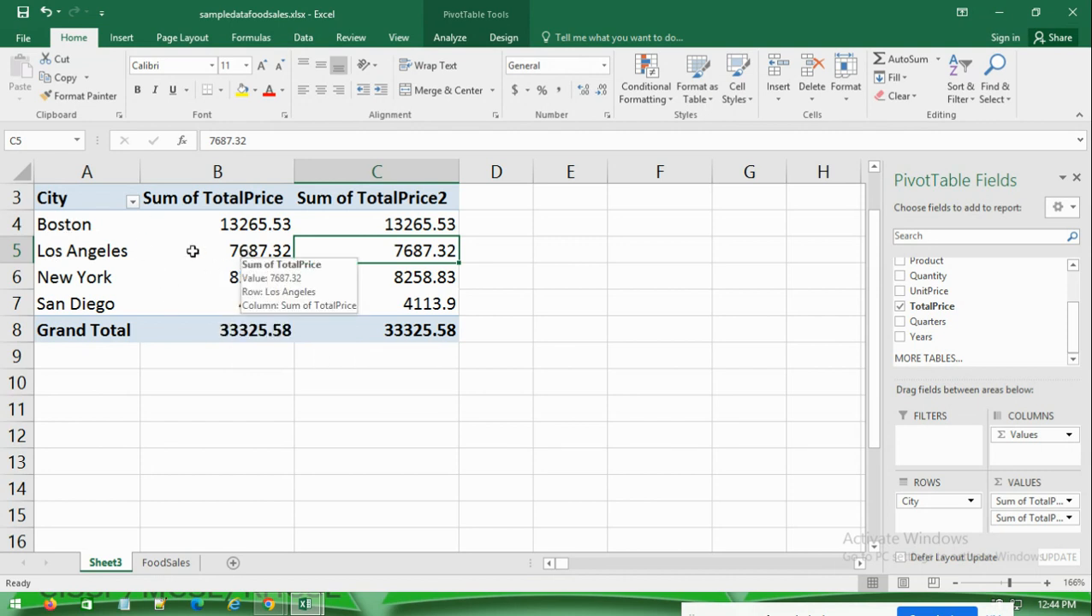
Compare the Sum of TotalPrice value of Los Angeles with those of Boston, New York and San Diego
{"action": "left_click", "coordinate": [254, 251]}
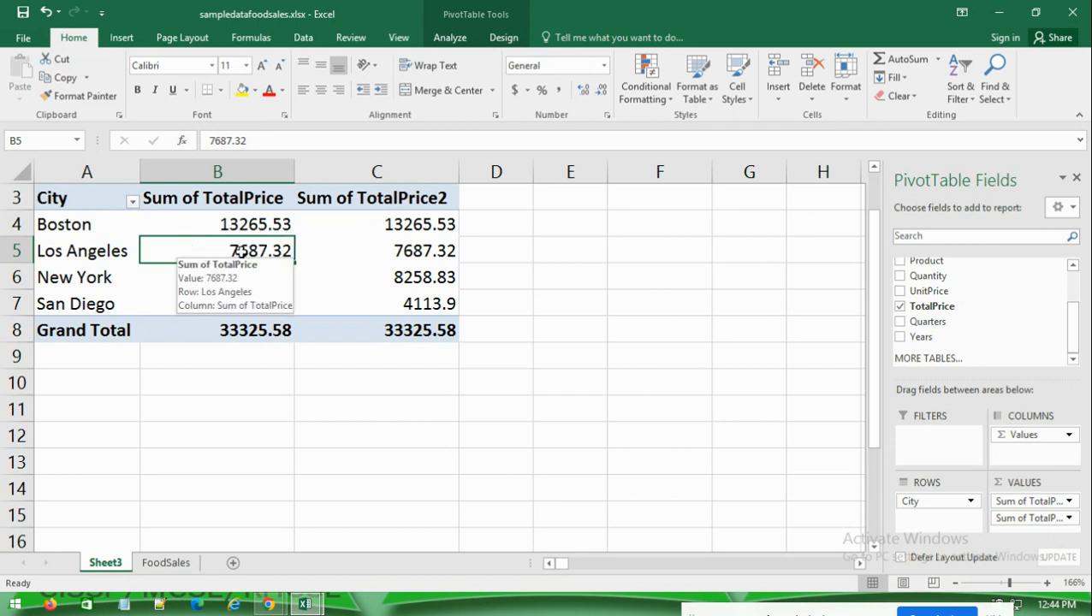
{"action": "left_click", "coordinate": [245, 221]}
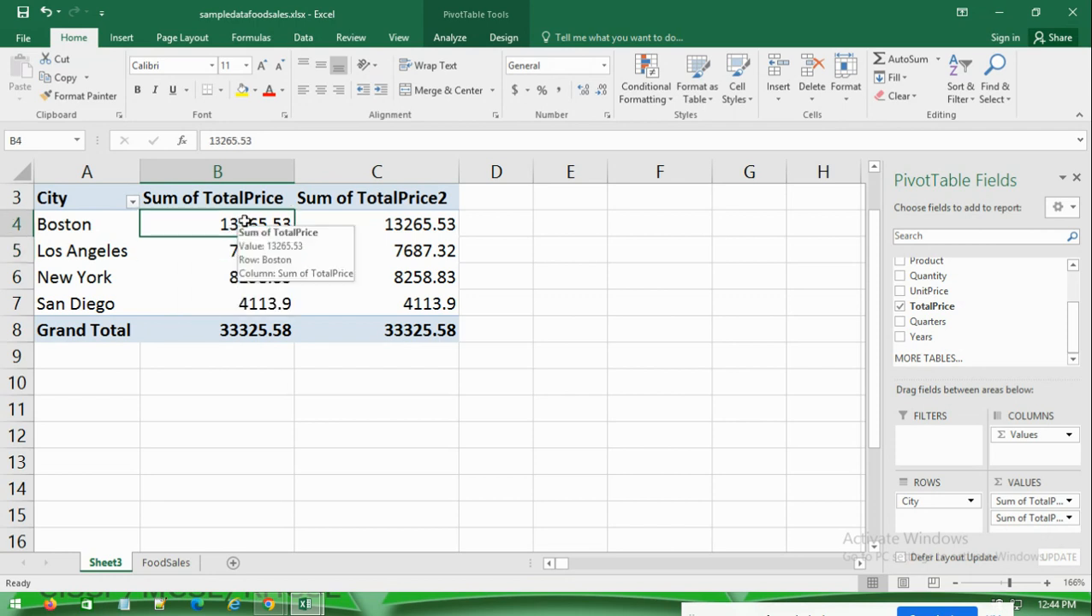
{"action": "left_click", "coordinate": [229, 272]}
{"action": "left_click", "coordinate": [225, 303]}
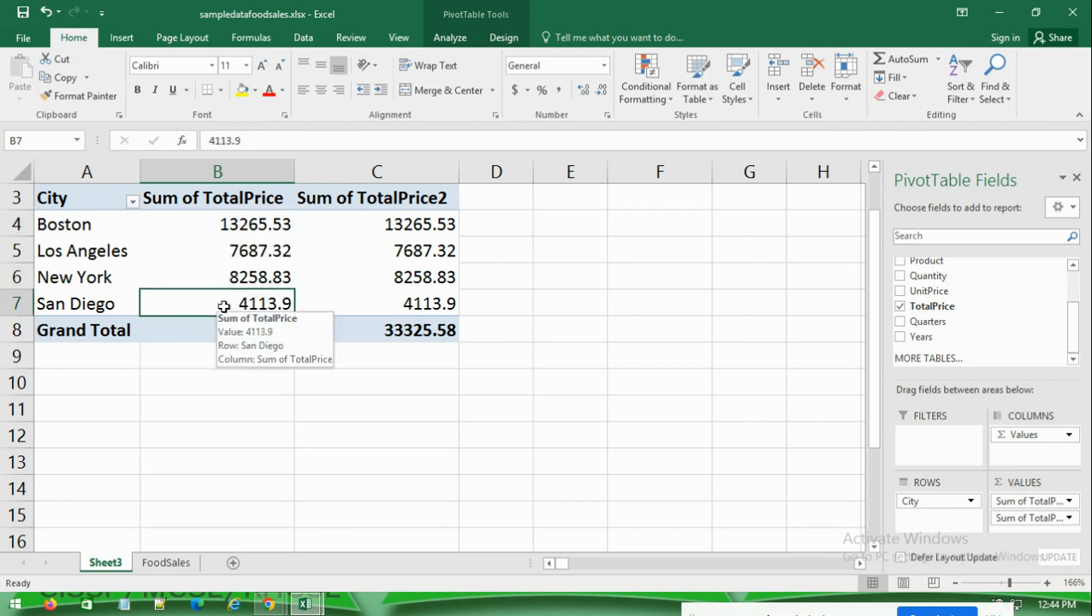
{"action": "left_click", "coordinate": [237, 254]}
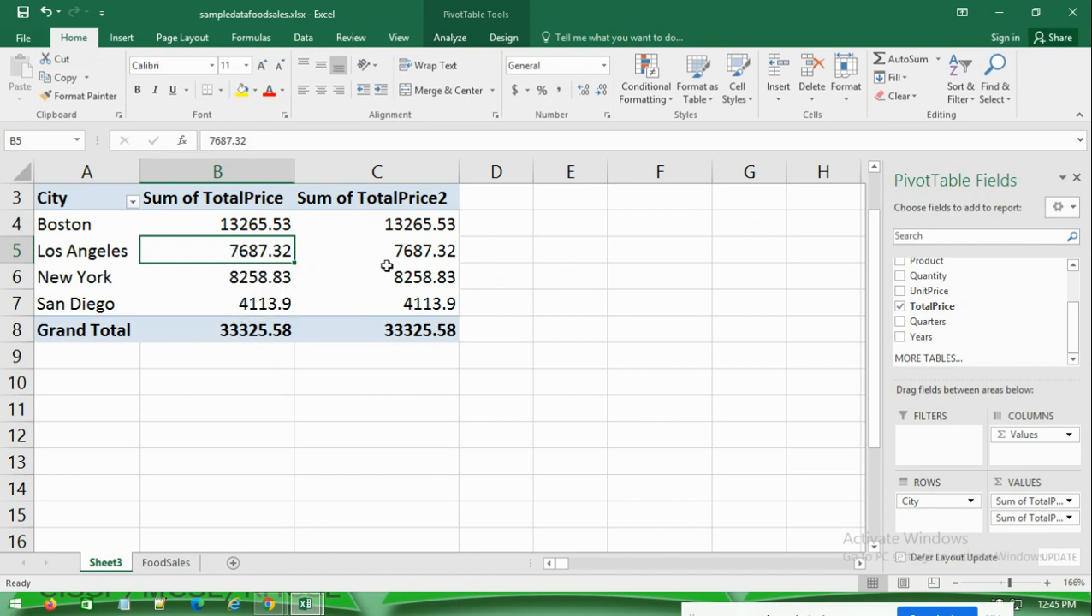
Show Sum of TotalPrice2 as % Of with base field City and base item Los Angeles, and review the city percentages
{"action": "right_click", "coordinate": [407, 250]}
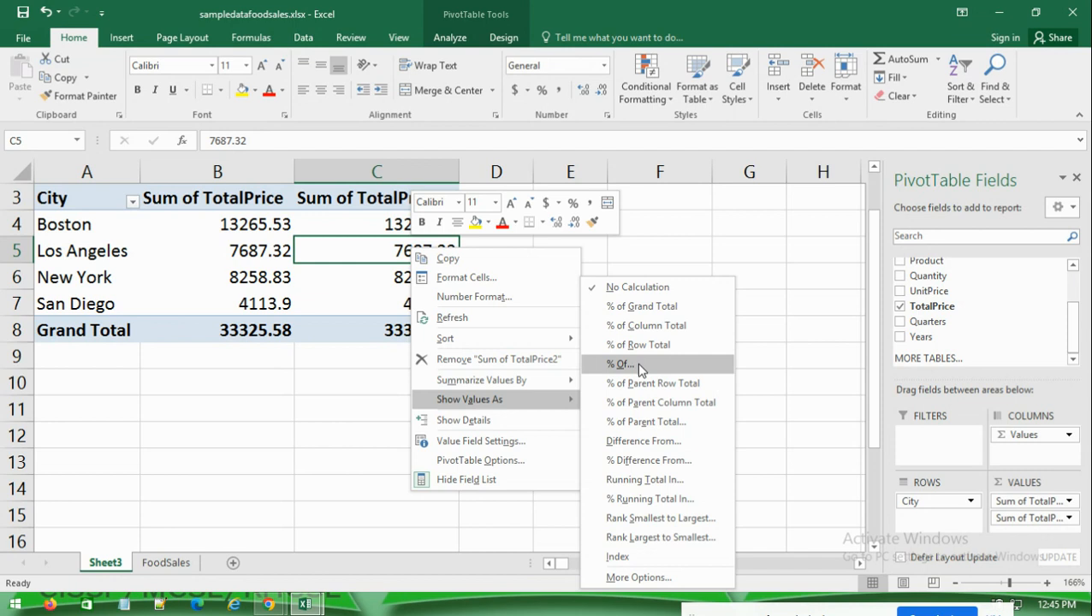
{"action": "left_click", "coordinate": [636, 362]}
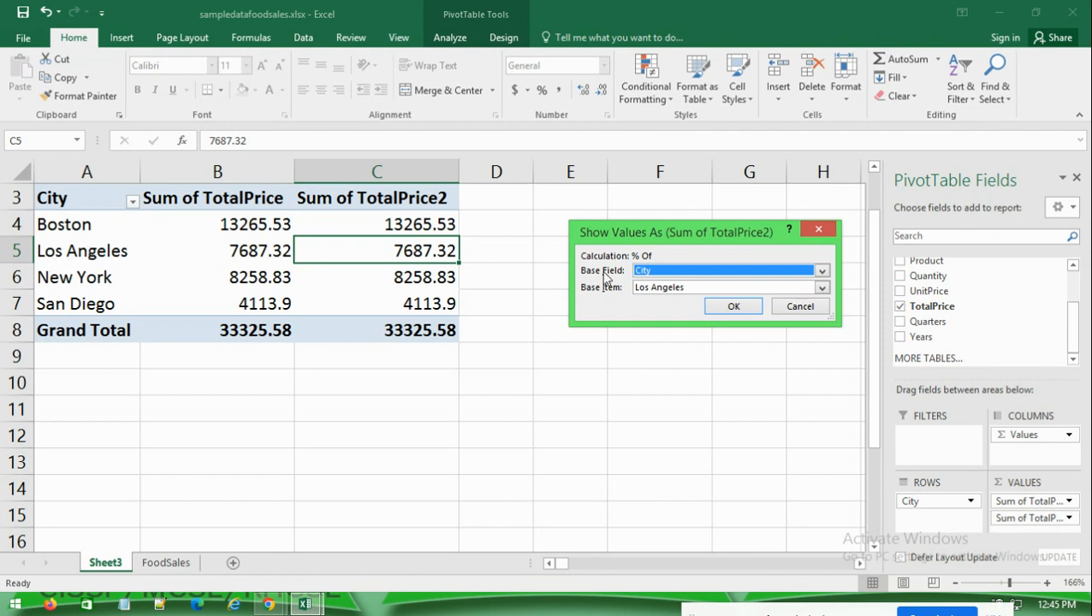
{"action": "left_click", "coordinate": [661, 290]}
{"action": "left_click", "coordinate": [661, 292]}
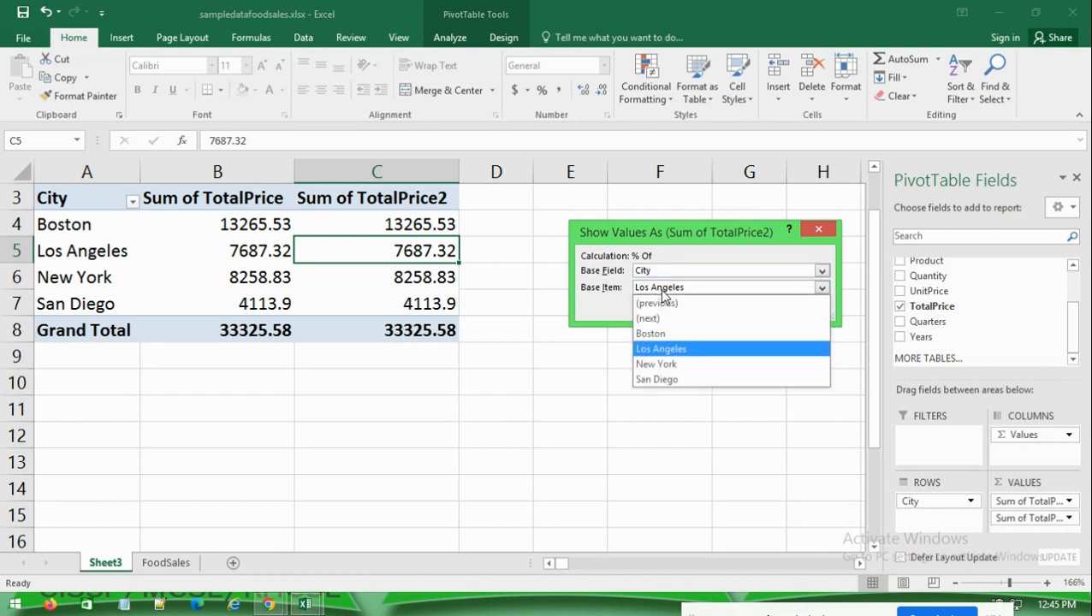
{"action": "left_click", "coordinate": [666, 350]}
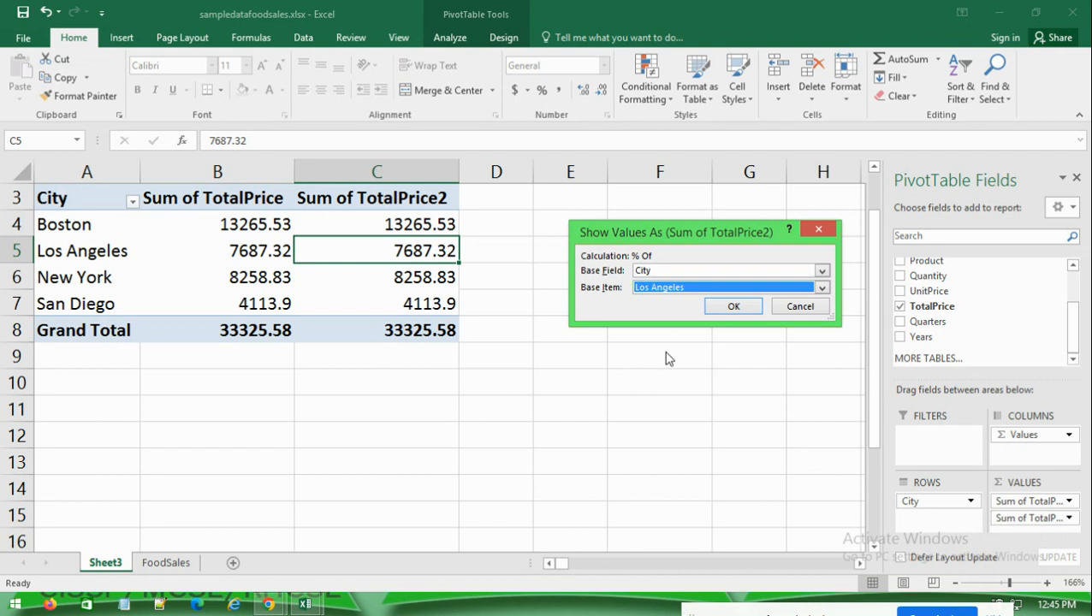
{"action": "left_click", "coordinate": [734, 306]}
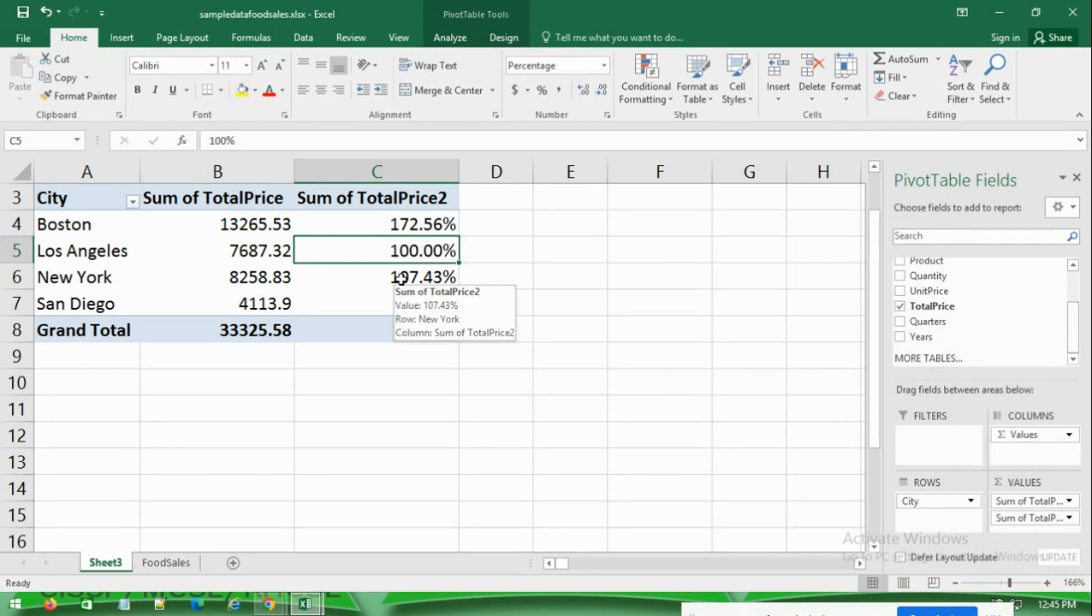
{"action": "mouse_move", "coordinate": [391, 312]}
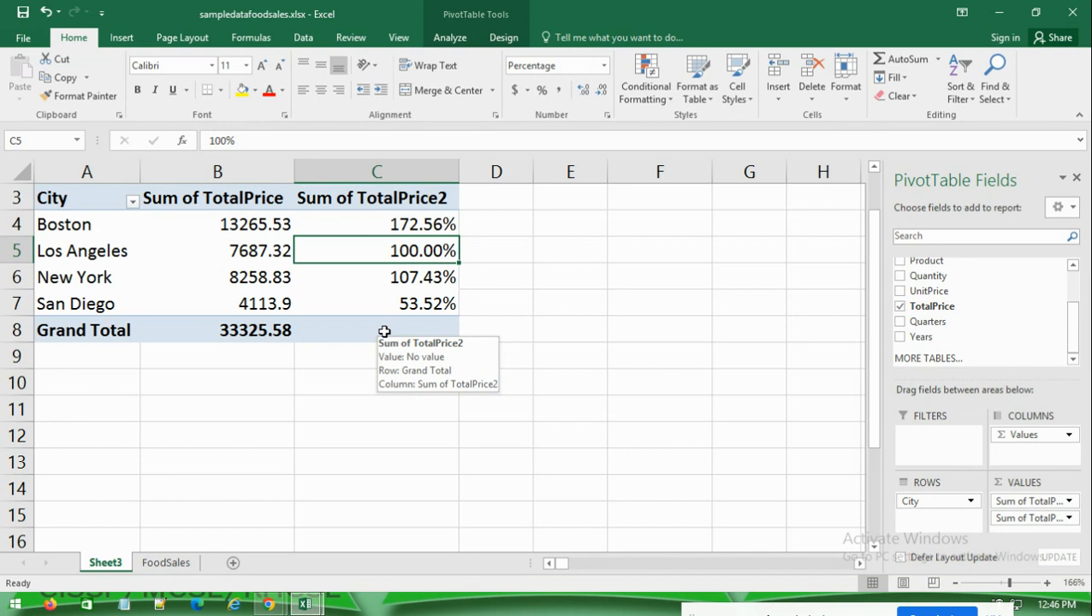
Reset the Sum of TotalPrice2 values to No Calculation
{"action": "right_click", "coordinate": [396, 224]}
{"action": "mouse_move", "coordinate": [452, 383]}
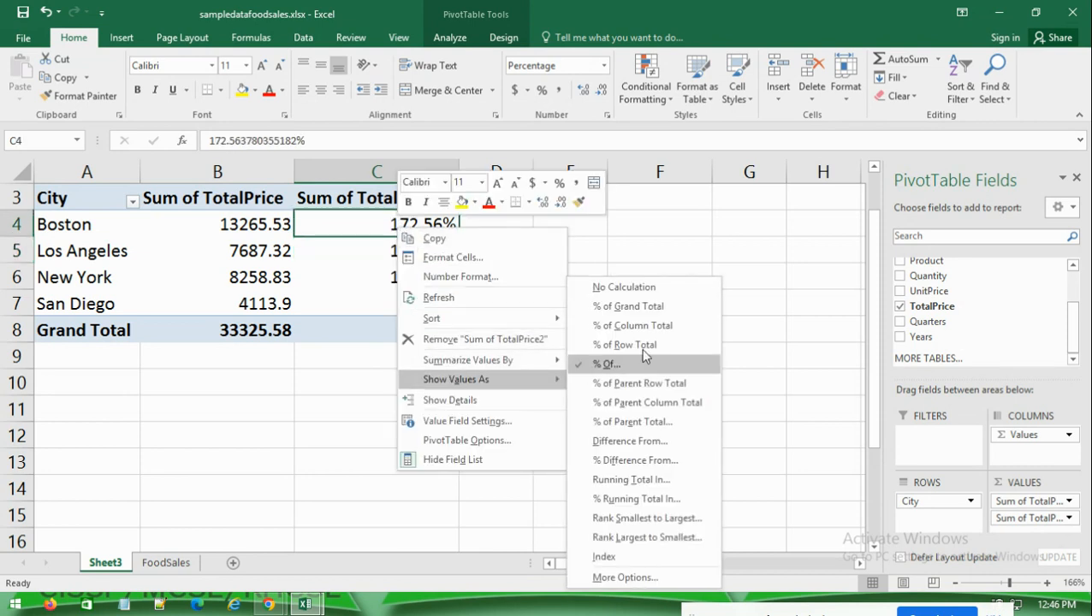
{"action": "left_click", "coordinate": [616, 286]}
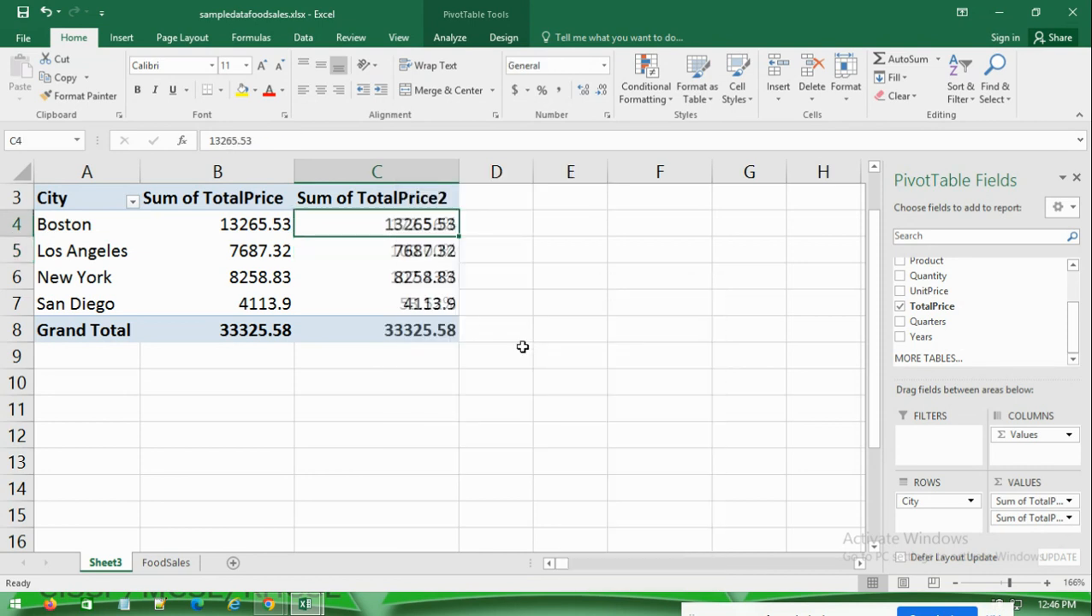
{"action": "right_click", "coordinate": [420, 225]}
{"action": "mouse_move", "coordinate": [519, 379]}
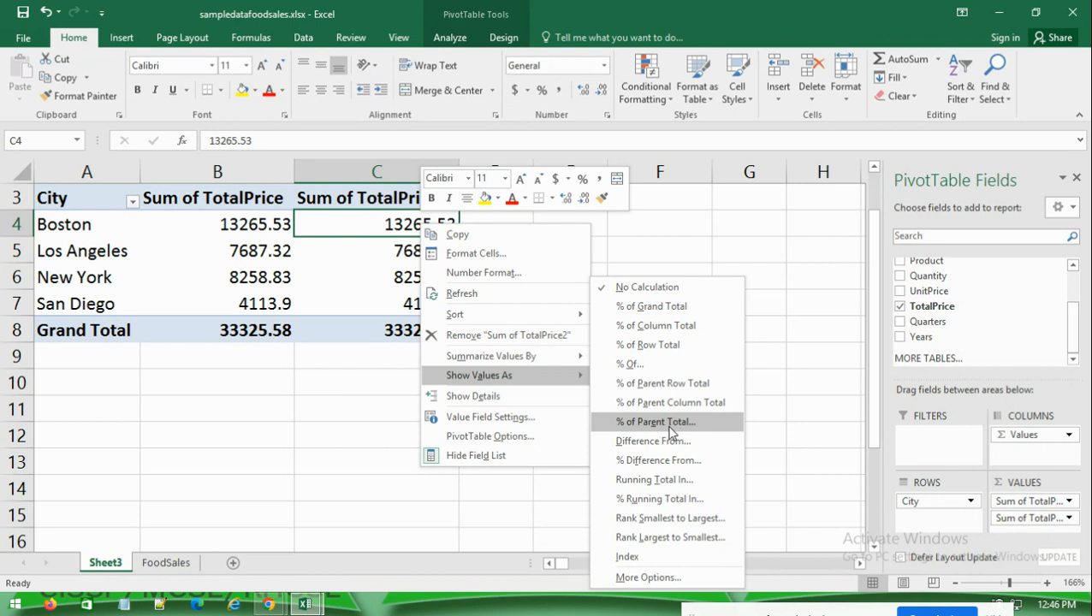
{"action": "left_click", "coordinate": [680, 226]}
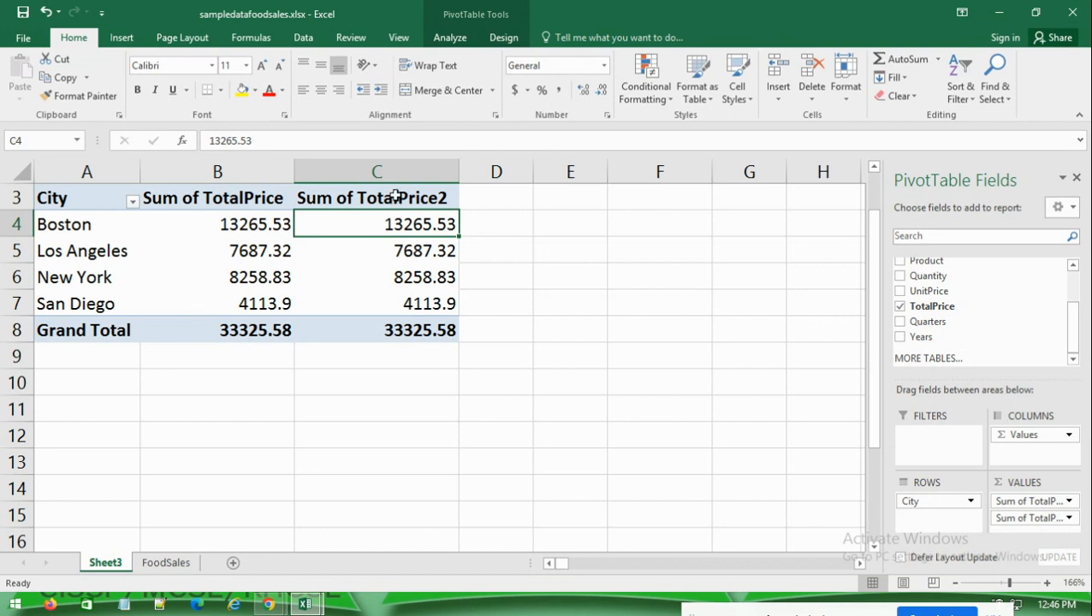
Remove Sum of TotalPrice2 from the PivotTable values and add Region above City in the rows
{"action": "left_click_drag", "start_coordinate": [1032, 518], "coordinate": [939, 291]}
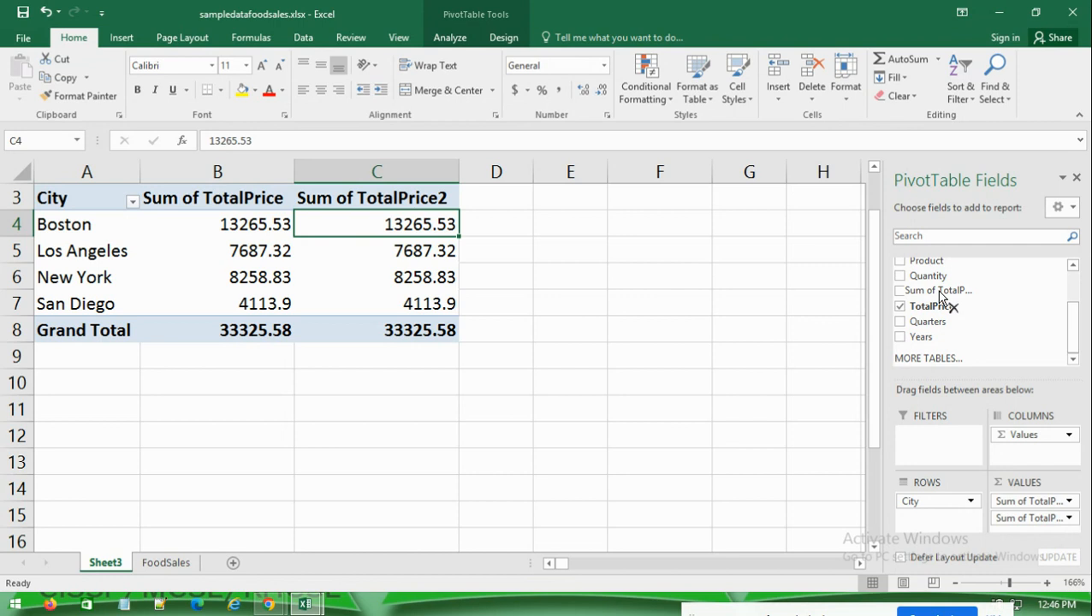
{"action": "left_click_drag", "start_coordinate": [938, 291], "coordinate": [941, 295]}
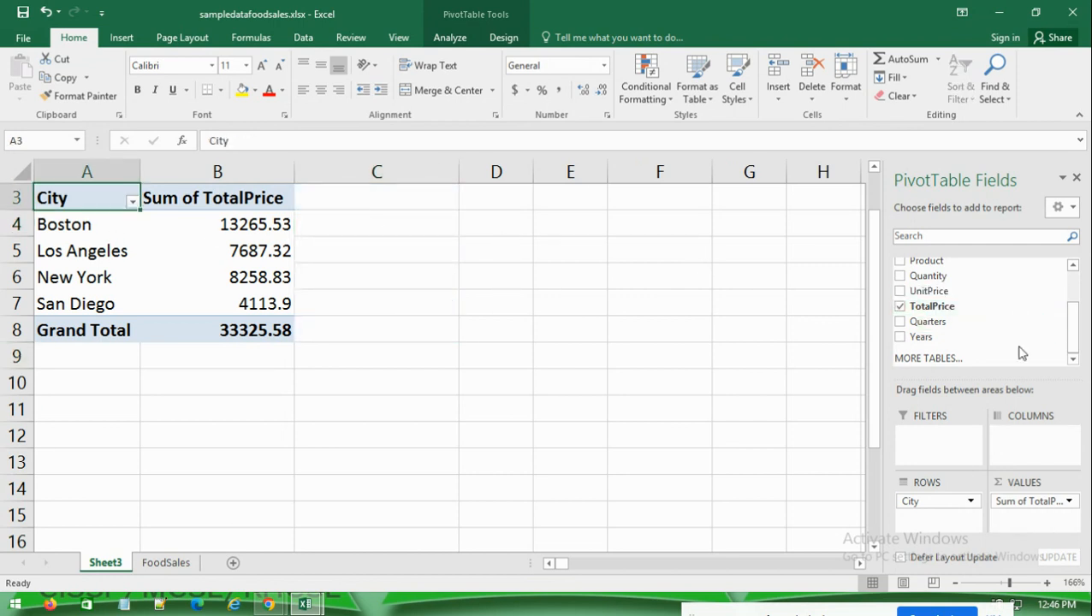
{"action": "left_click_drag", "start_coordinate": [1073, 342], "coordinate": [1074, 304]}
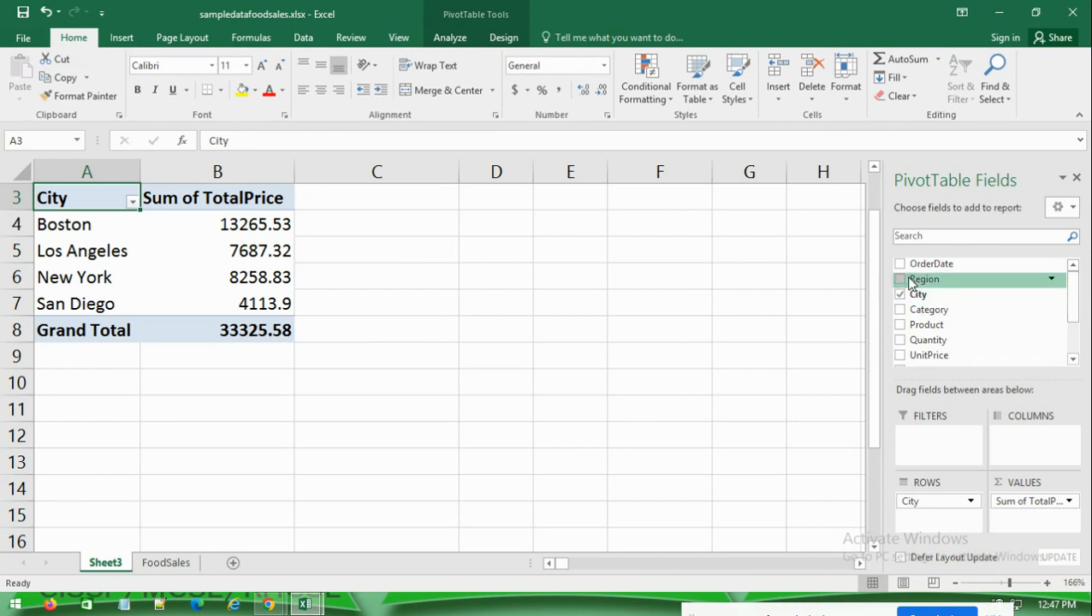
{"action": "left_click_drag", "start_coordinate": [912, 284], "coordinate": [917, 492]}
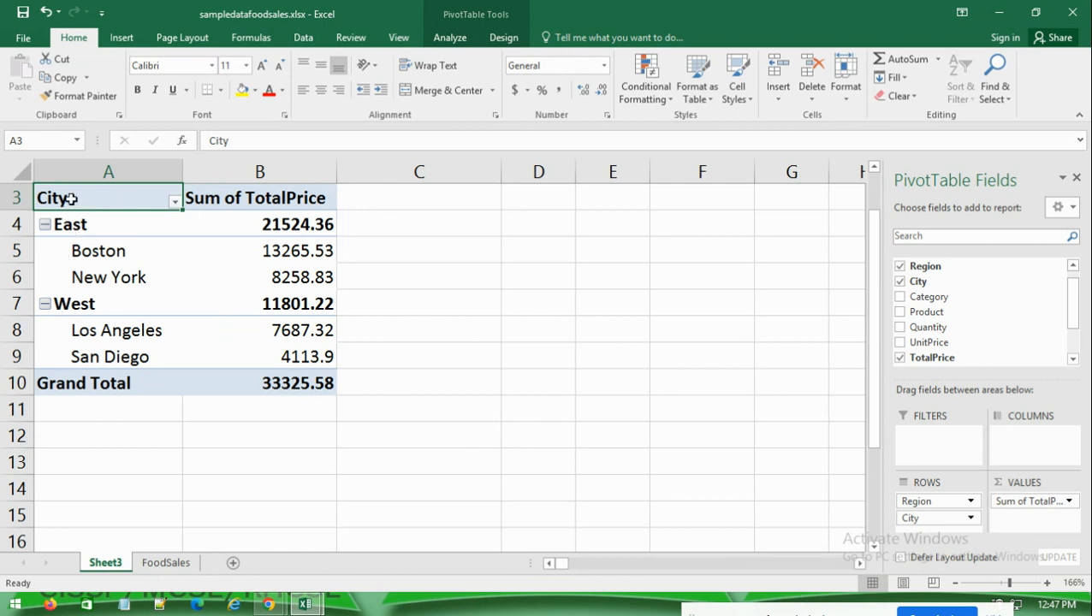
Change the PivotTable's report layout to Tabular Form
{"action": "left_click", "coordinate": [503, 37]}
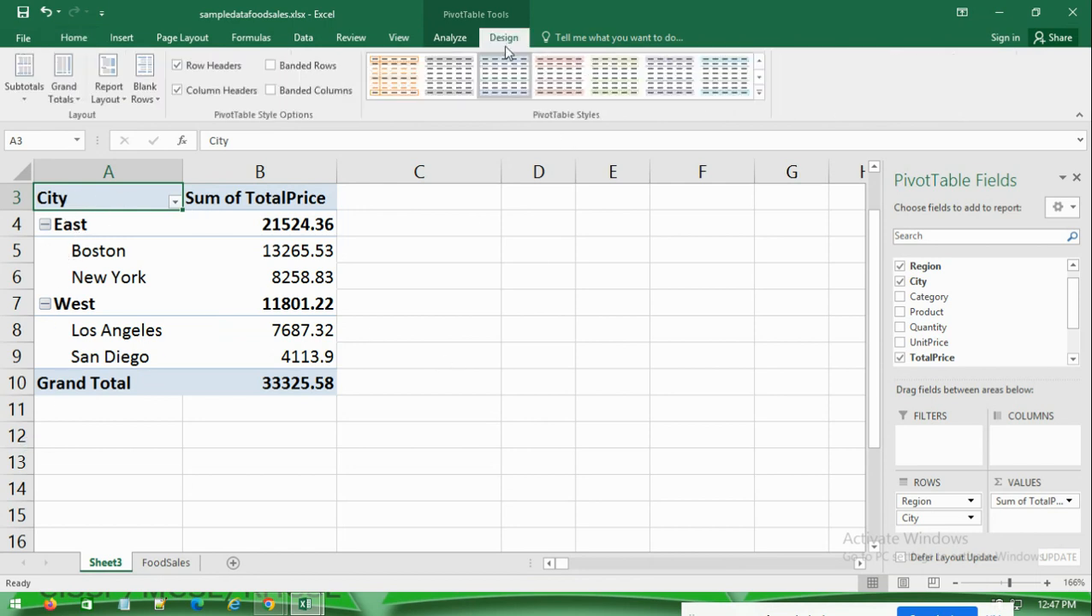
{"action": "left_click", "coordinate": [114, 100]}
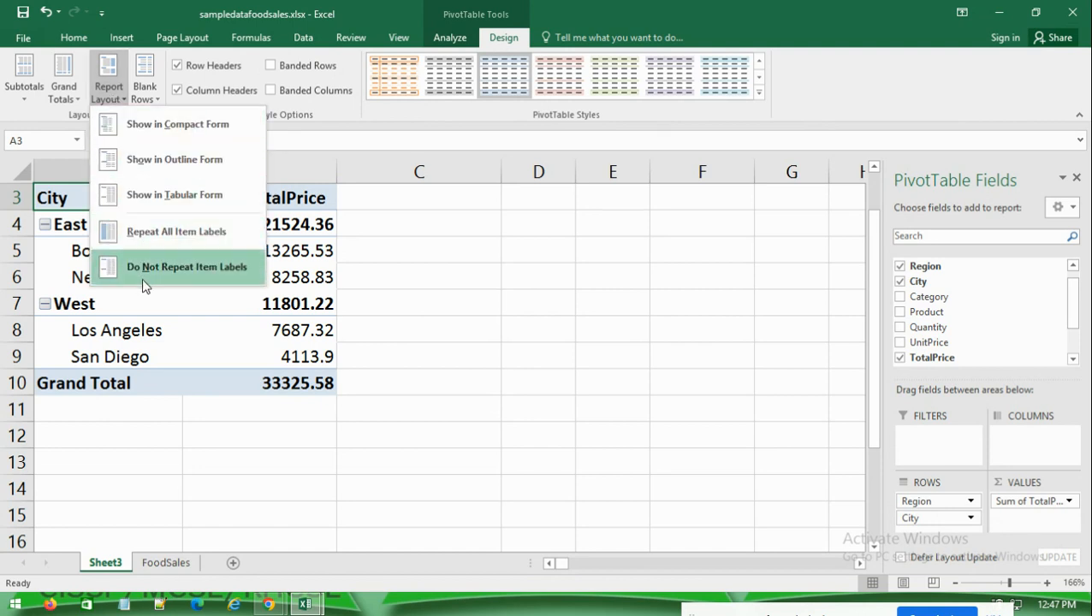
{"action": "left_click", "coordinate": [140, 197]}
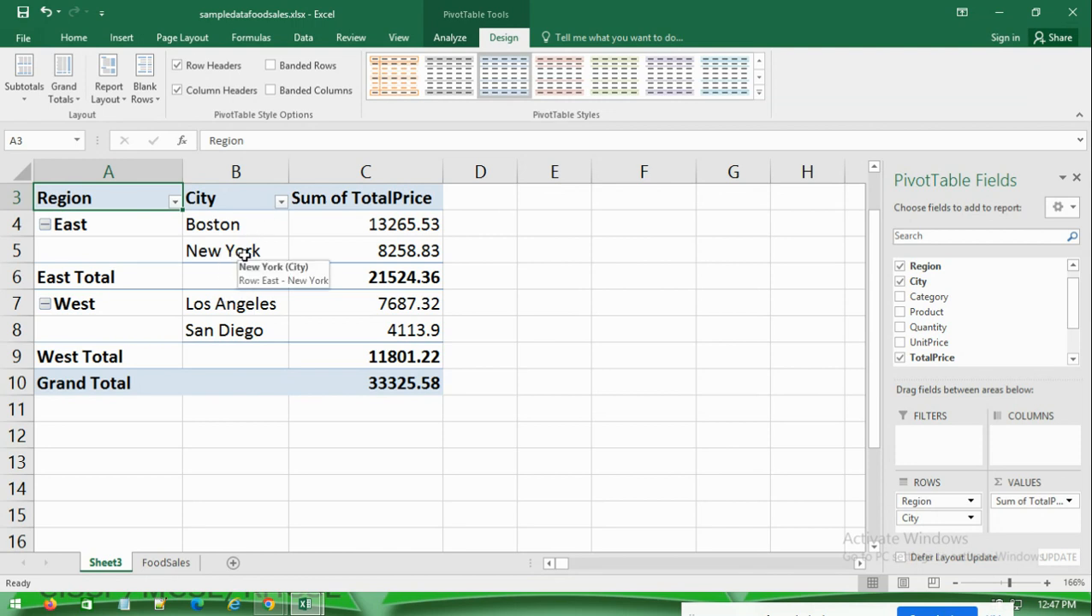
{"action": "right_click", "coordinate": [369, 308]}
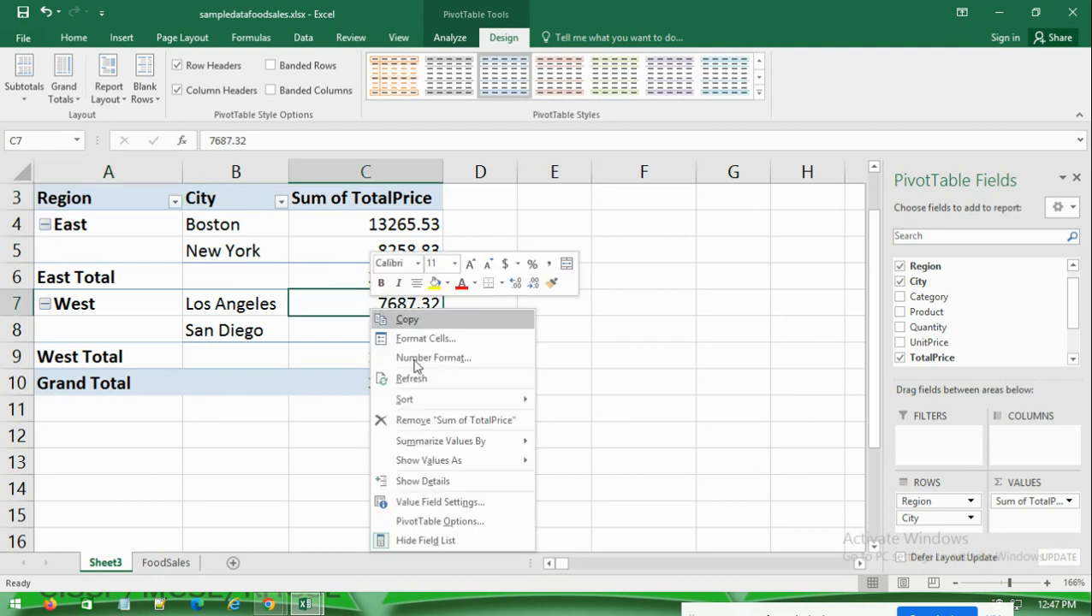
{"action": "mouse_move", "coordinate": [448, 467]}
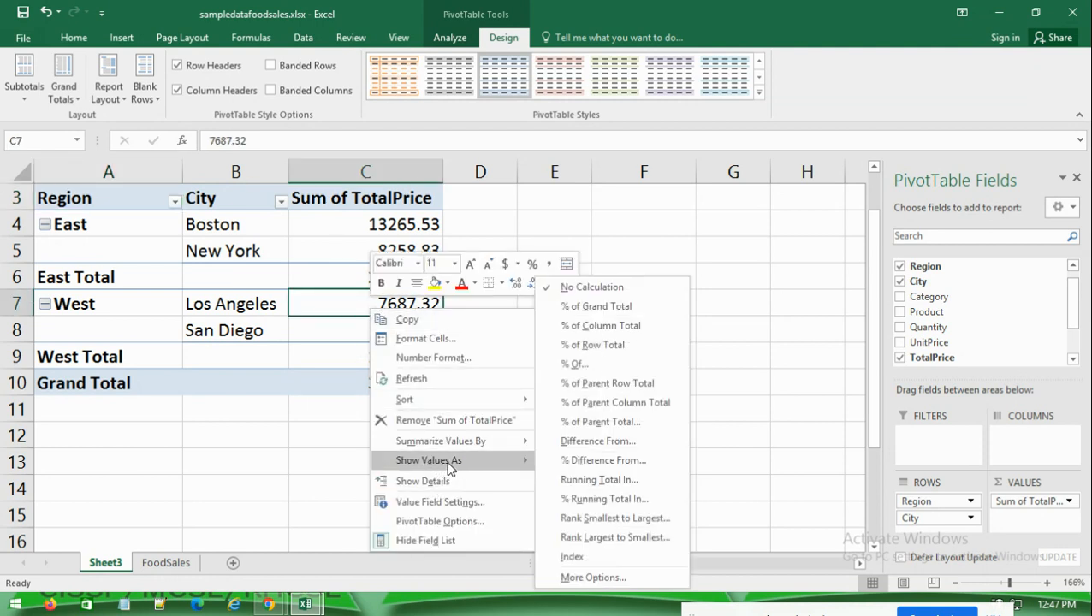
{"action": "left_click", "coordinate": [605, 425]}
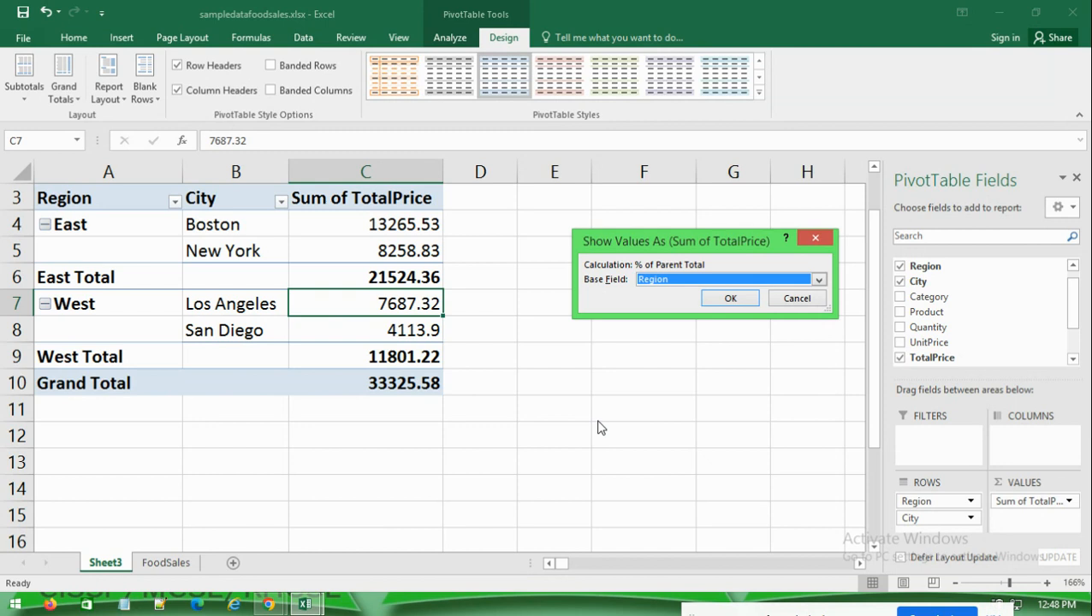
{"action": "left_click", "coordinate": [805, 301]}
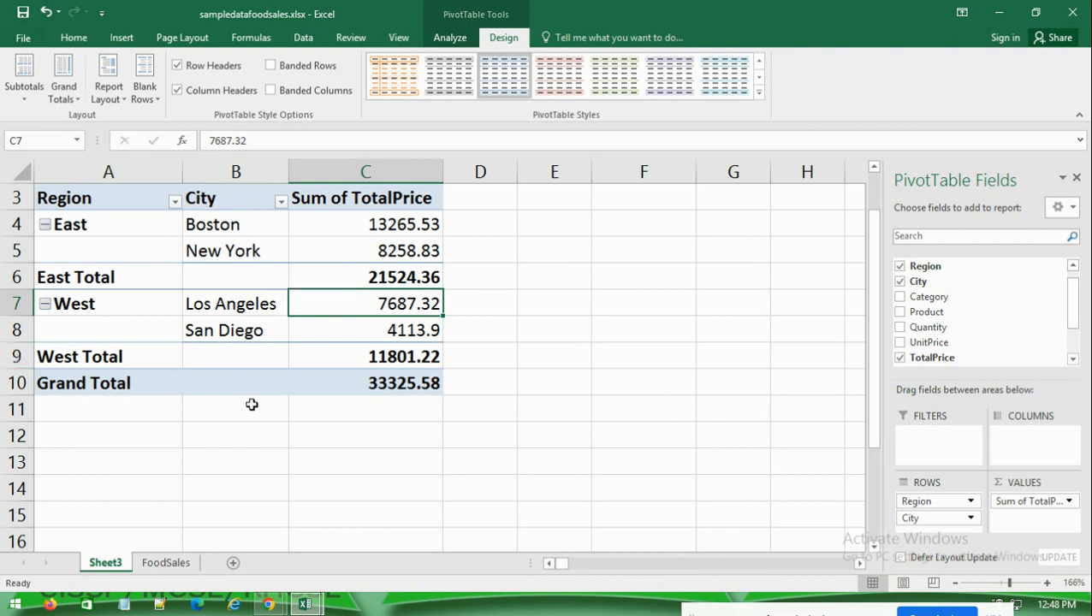
Try showing Sum of TotalPrice as % of Parent Total with base field Region, and undo the calculation
{"action": "left_click", "coordinate": [367, 363]}
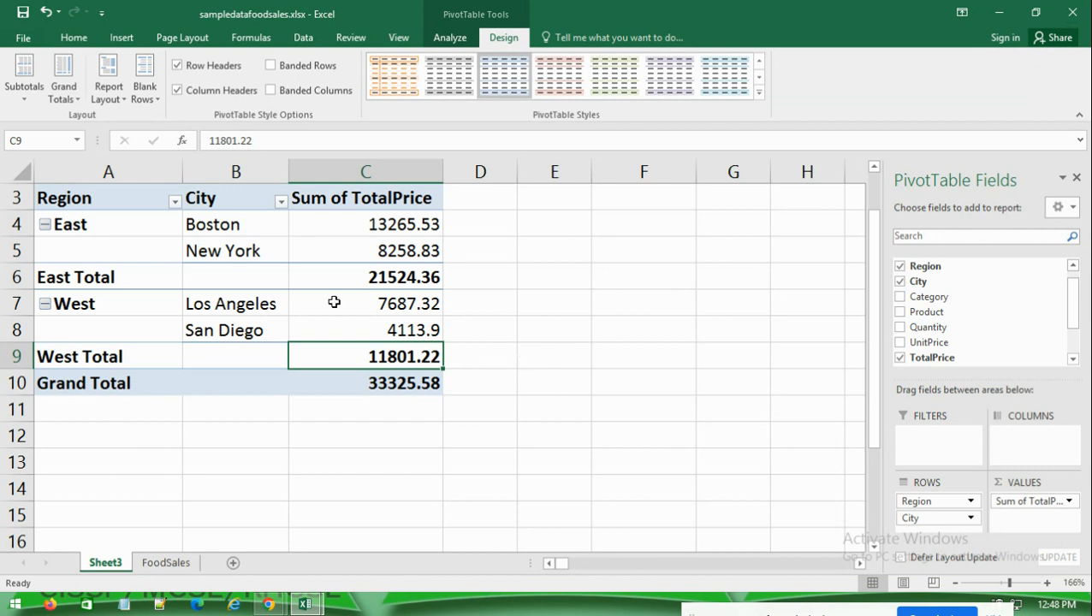
{"action": "right_click", "coordinate": [370, 224]}
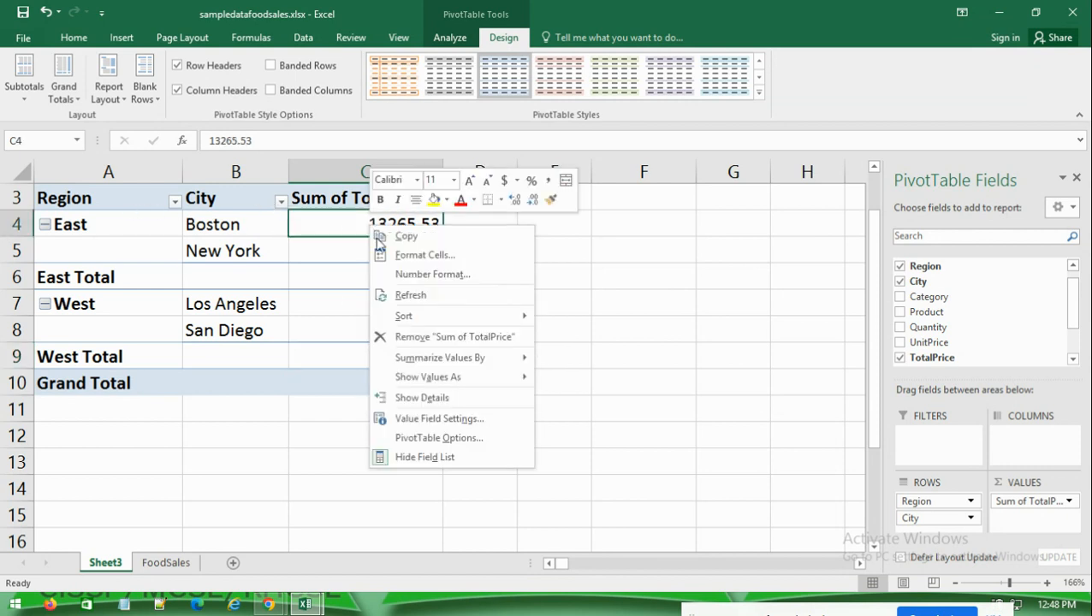
{"action": "mouse_move", "coordinate": [434, 376]}
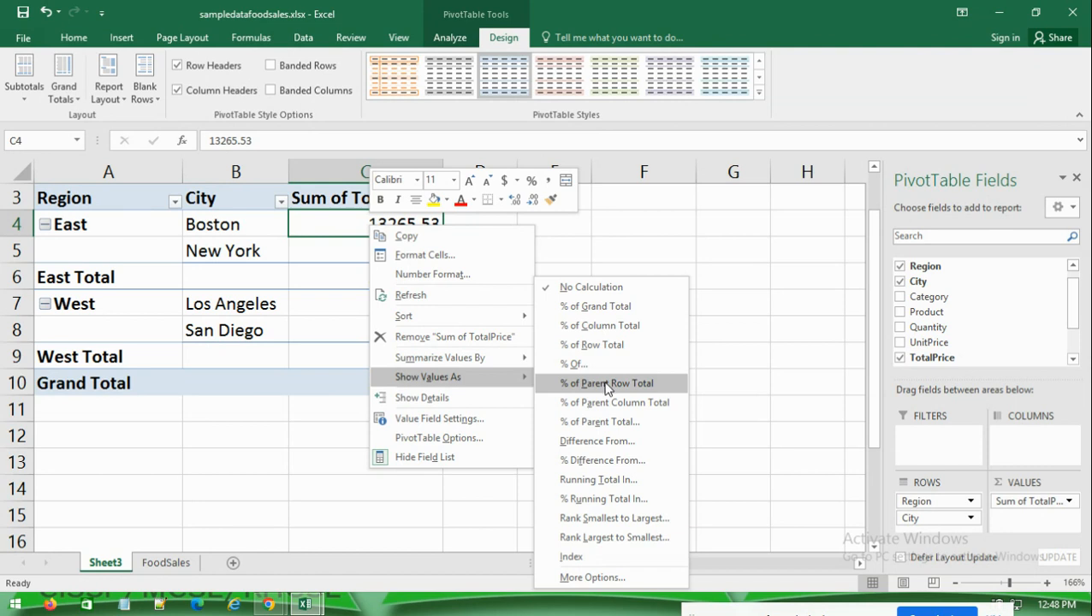
{"action": "left_click", "coordinate": [596, 422]}
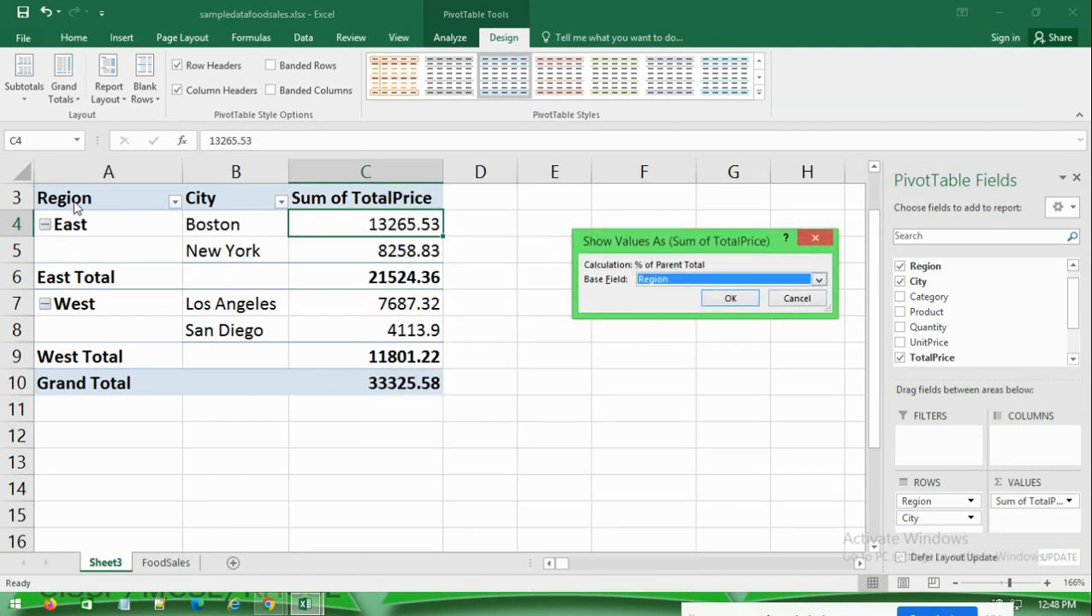
{"action": "left_click", "coordinate": [733, 298]}
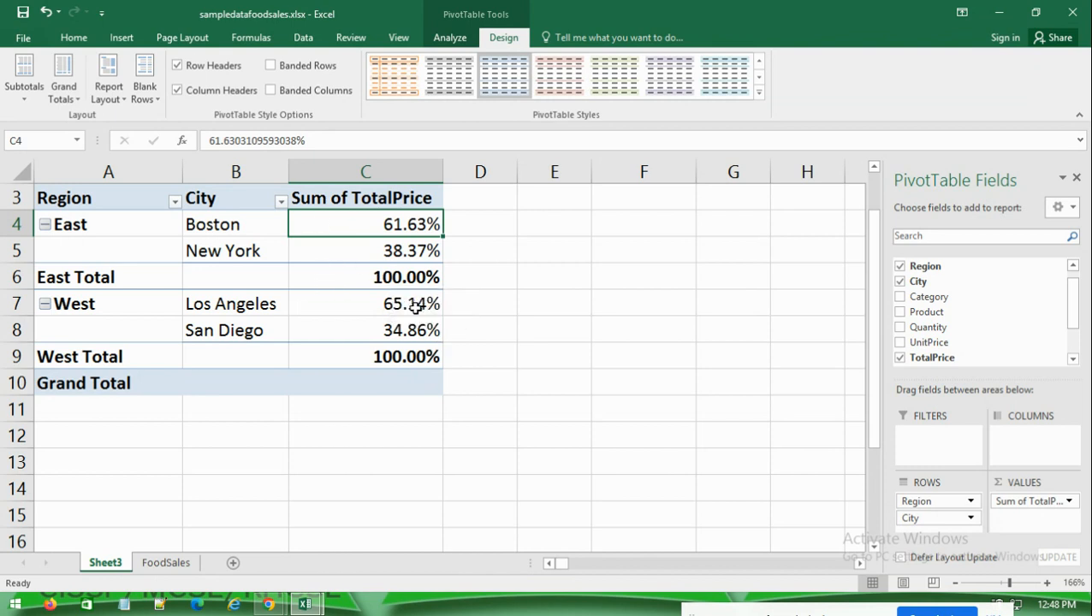
{"action": "key", "text": "ctrl+z"}
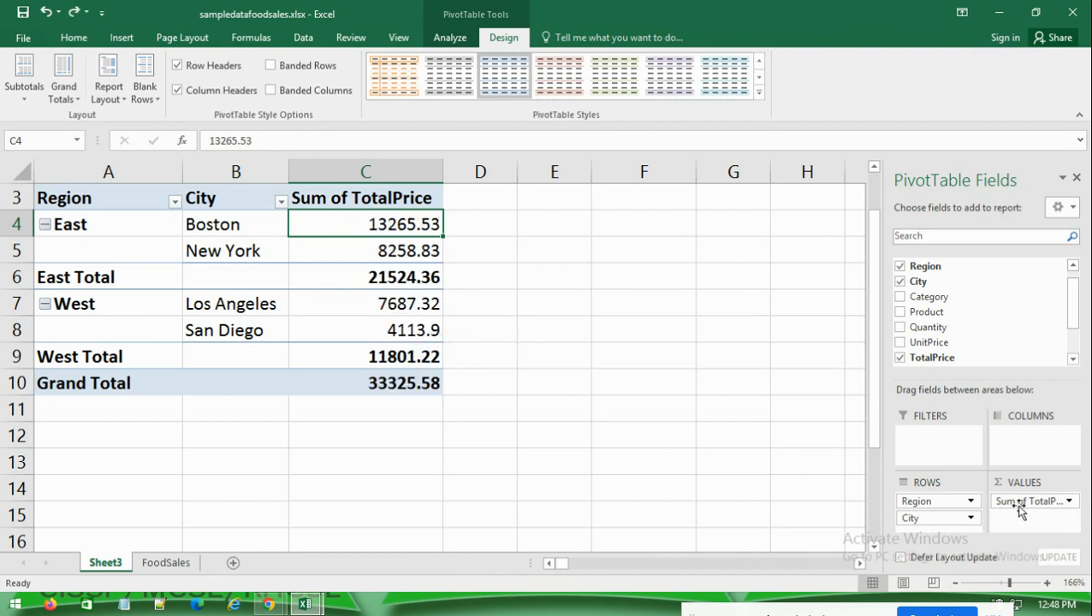
Add TotalPrice to the PivotTable values a second time and show the copy as % of Parent Total with base field Region
{"action": "left_click_drag", "start_coordinate": [936, 356], "coordinate": [1017, 529]}
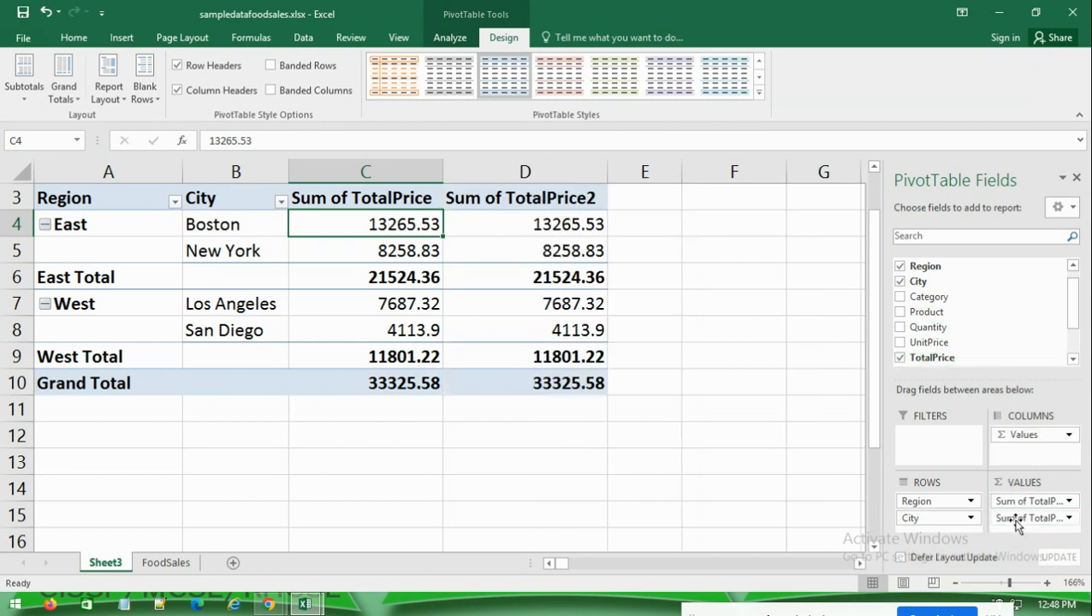
{"action": "left_click", "coordinate": [564, 249]}
{"action": "right_click", "coordinate": [544, 243]}
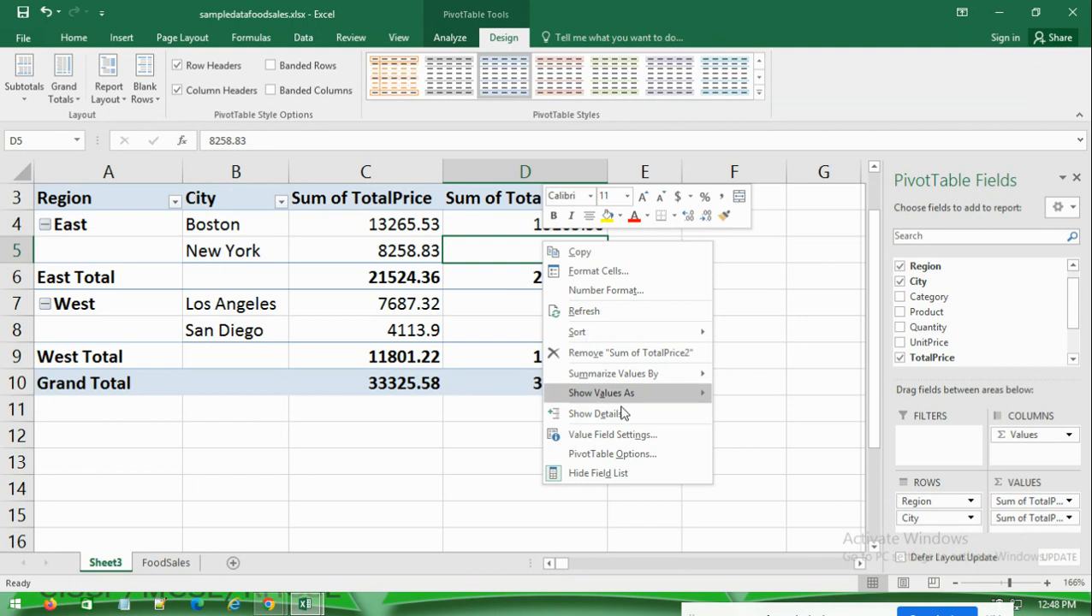
{"action": "mouse_move", "coordinate": [633, 392]}
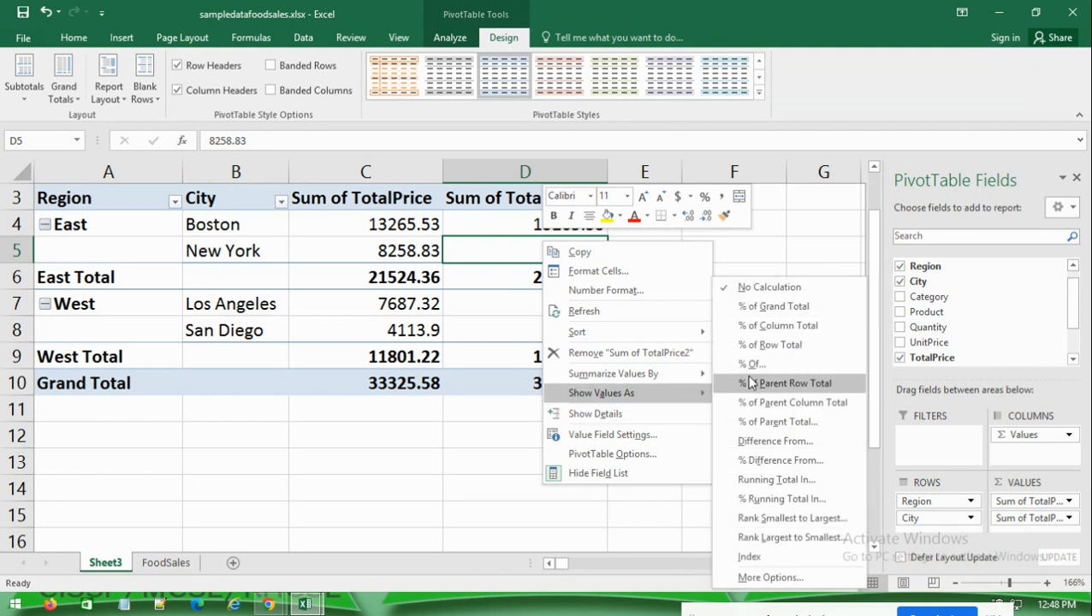
{"action": "left_click", "coordinate": [768, 428]}
{"action": "left_click", "coordinate": [721, 298]}
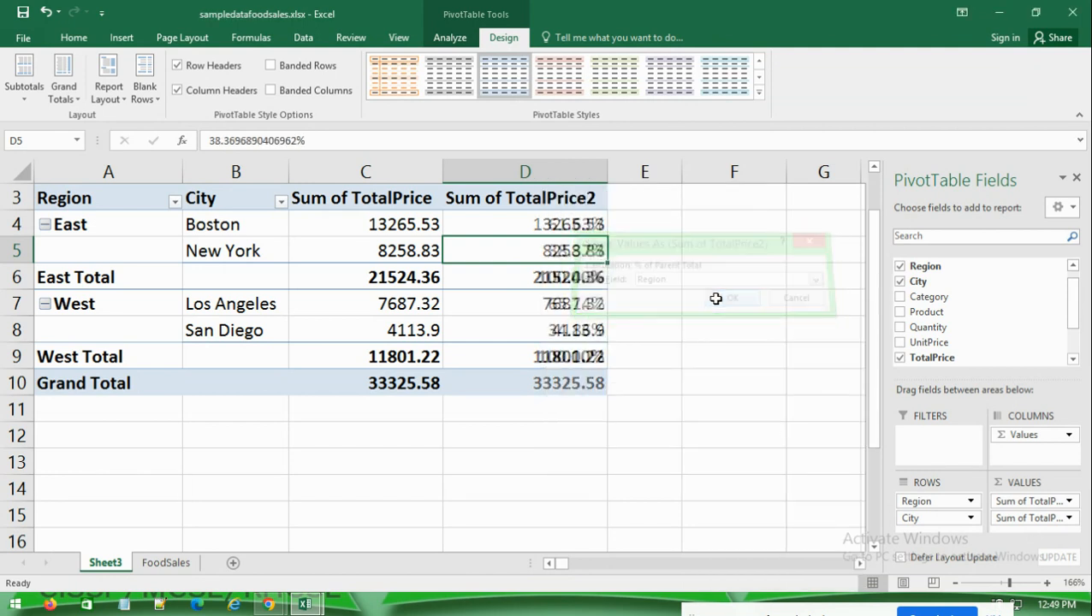
{"action": "left_click", "coordinate": [392, 278]}
{"action": "left_click", "coordinate": [571, 279]}
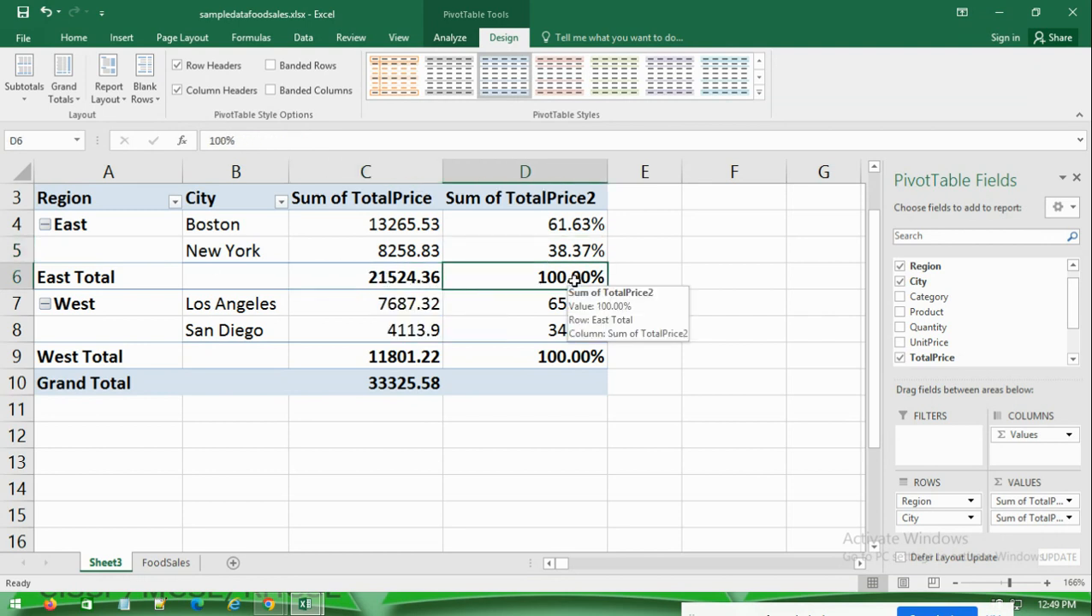
{"action": "left_click", "coordinate": [593, 225]}
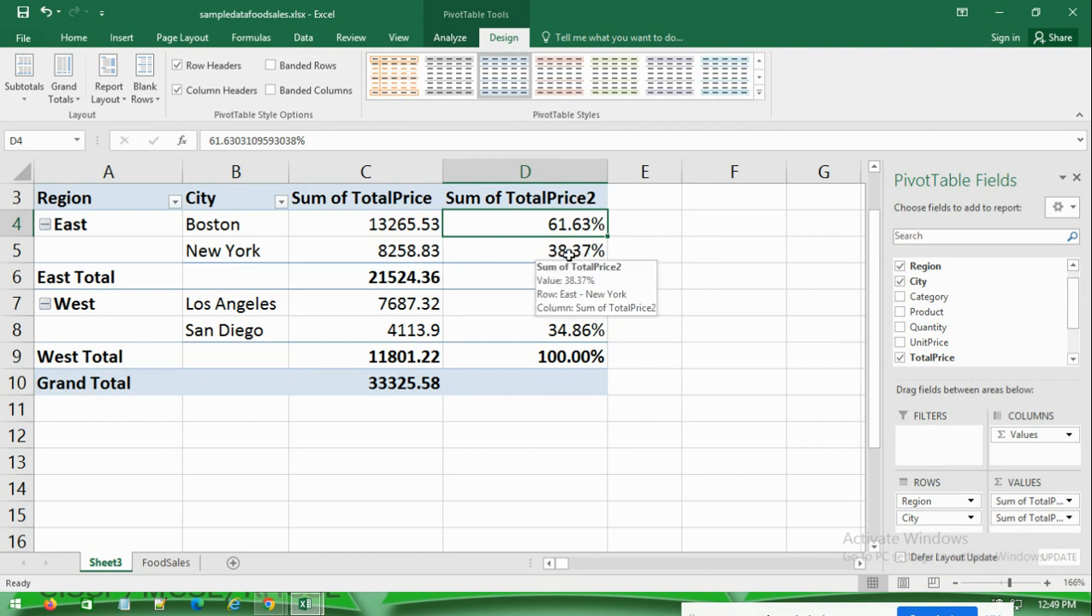
{"action": "left_click", "coordinate": [565, 252]}
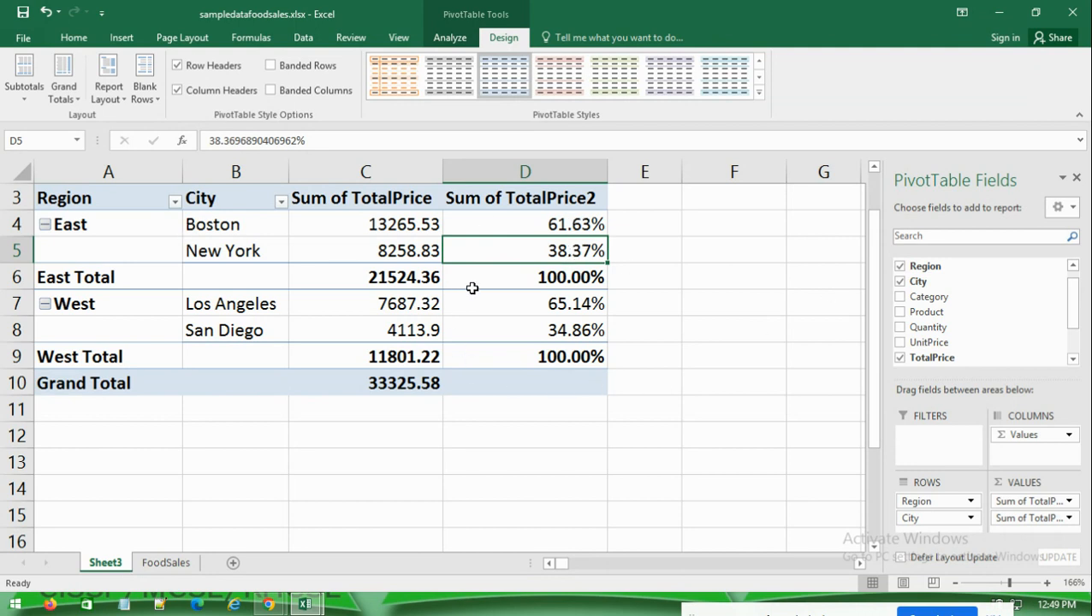
Set Sum of TotalPrice2 back to No Calculation
{"action": "left_click", "coordinate": [512, 219]}
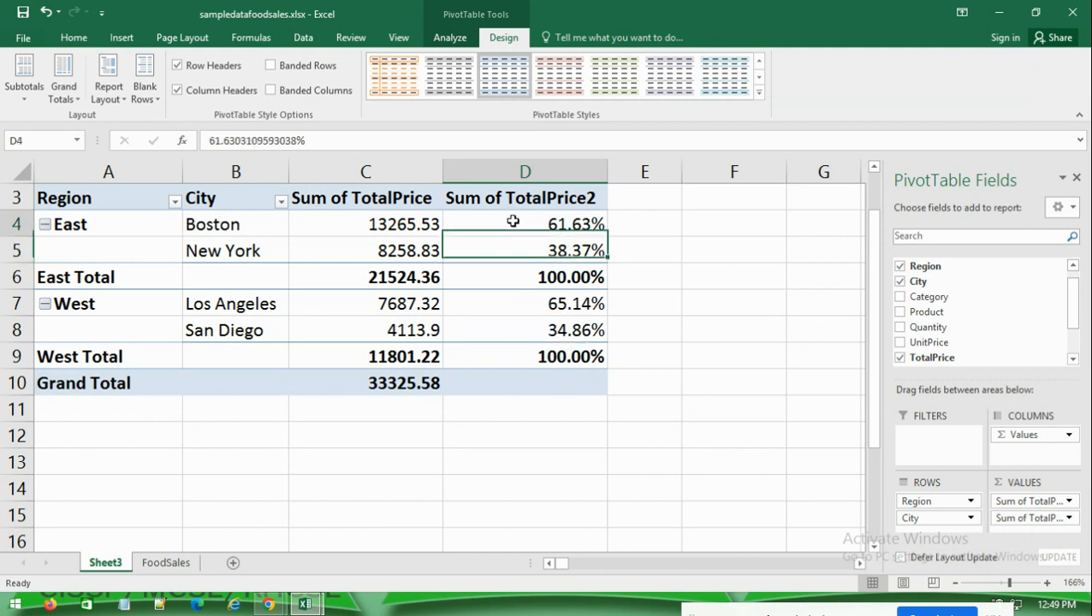
{"action": "right_click", "coordinate": [513, 220]}
{"action": "mouse_move", "coordinate": [599, 373]}
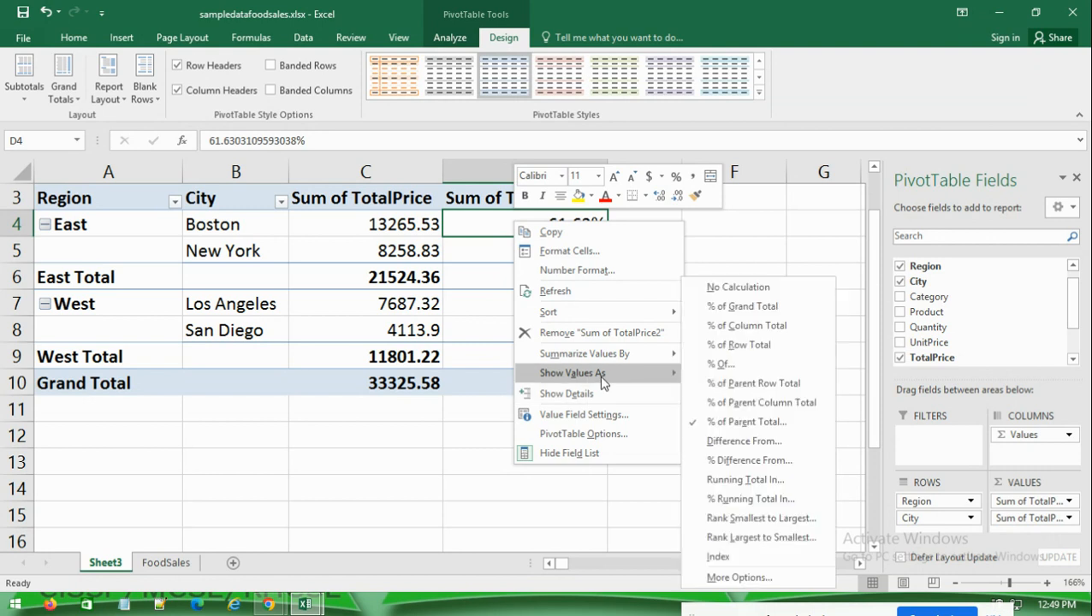
{"action": "left_click", "coordinate": [743, 286]}
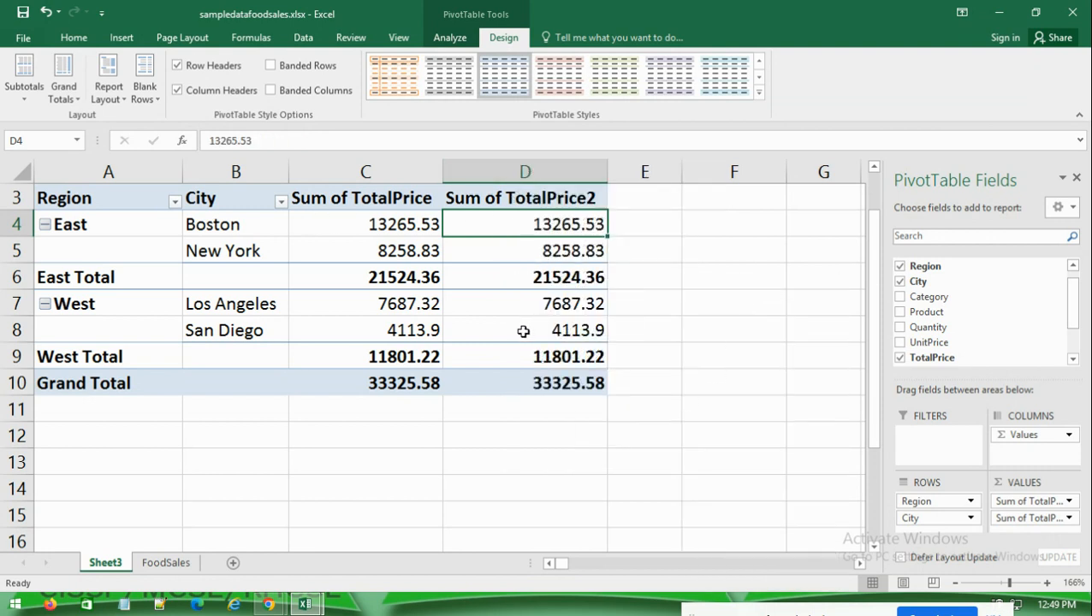
{"action": "right_click", "coordinate": [526, 304]}
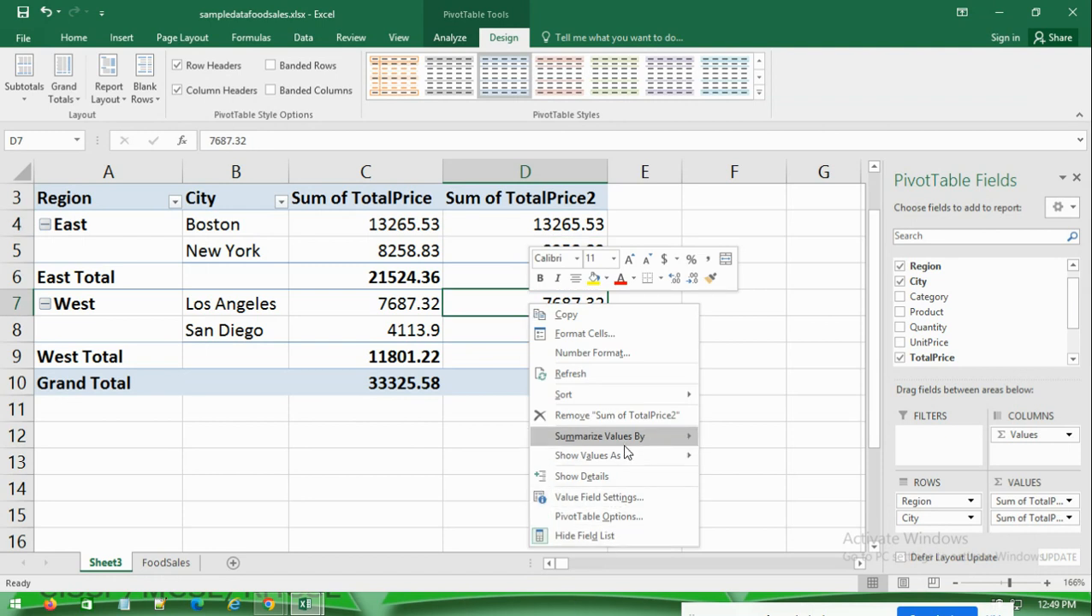
{"action": "mouse_move", "coordinate": [623, 450]}
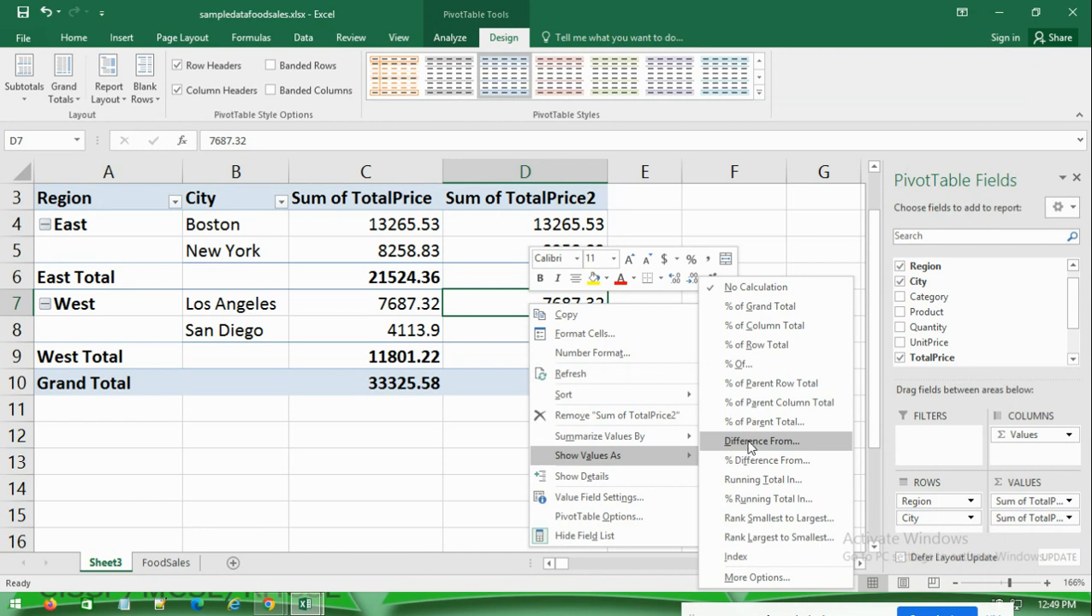
{"action": "left_click", "coordinate": [372, 482]}
Undo the recent PivotTable changes until only City is in the rows with a single Sum of TotalPrice value
{"action": "key", "text": "ctrl+z"}
{"action": "key", "text": "ctrl+z"}
{"action": "key", "text": "ctrl+z"}
{"action": "key", "text": "ctrl+z"}
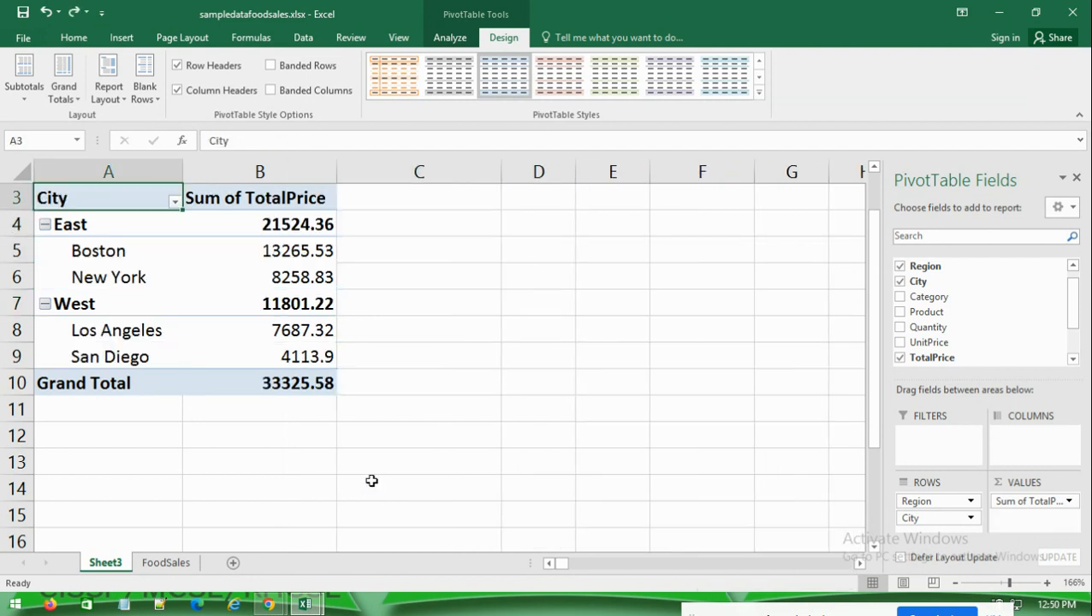
{"action": "key", "text": "ctrl+z"}
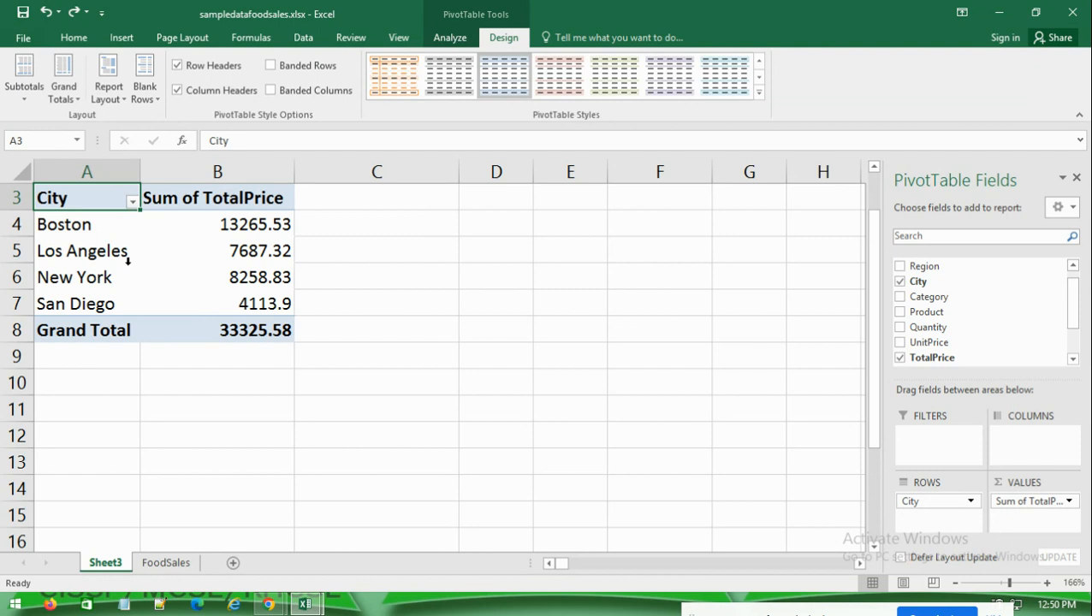
Examine the total sales of Los Angeles, Boston, New York and San Diego in the PivotTable
{"action": "left_click", "coordinate": [248, 250]}
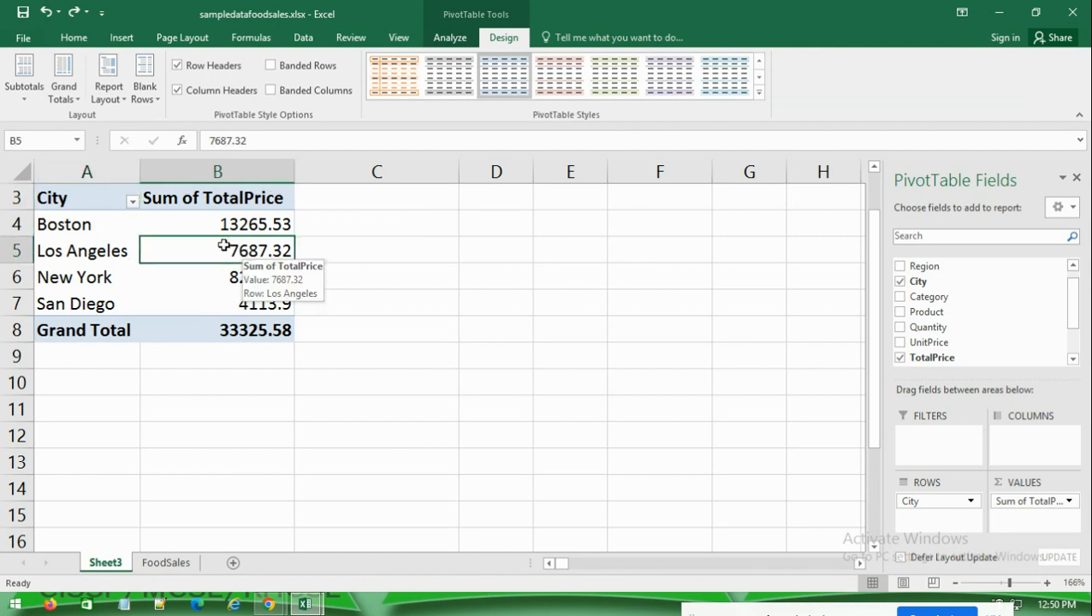
{"action": "mouse_move", "coordinate": [243, 224]}
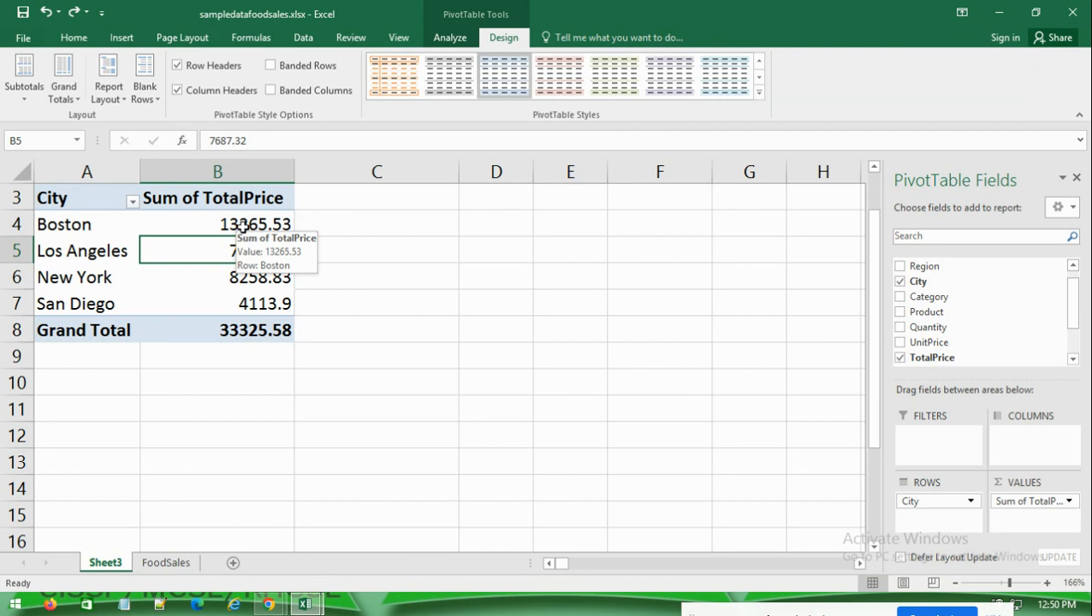
{"action": "mouse_move", "coordinate": [234, 278]}
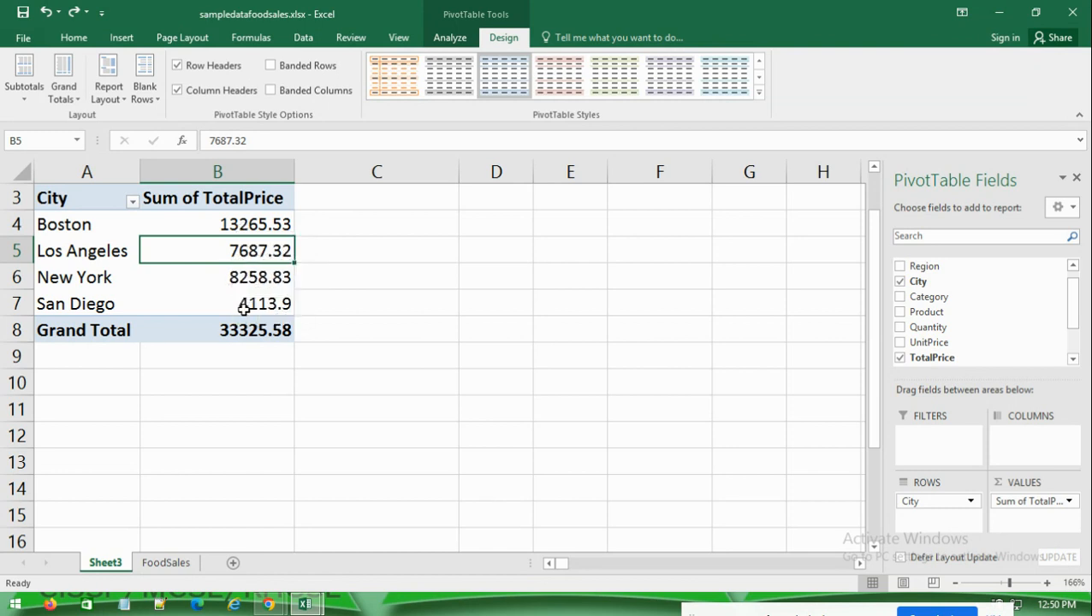
{"action": "mouse_move", "coordinate": [244, 310]}
{"action": "right_click", "coordinate": [242, 256]}
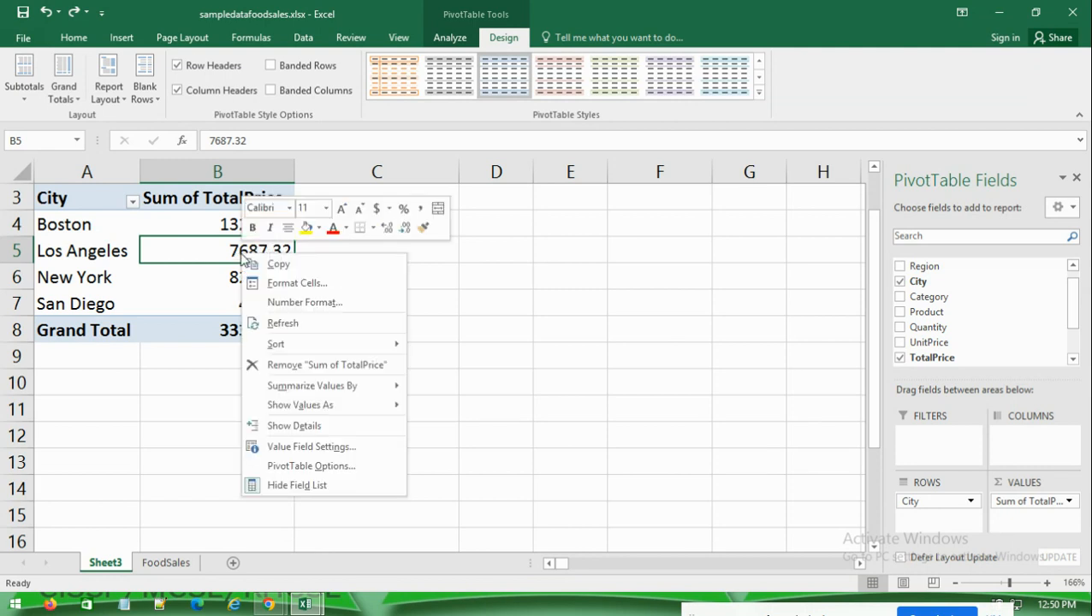
{"action": "left_click", "coordinate": [163, 430]}
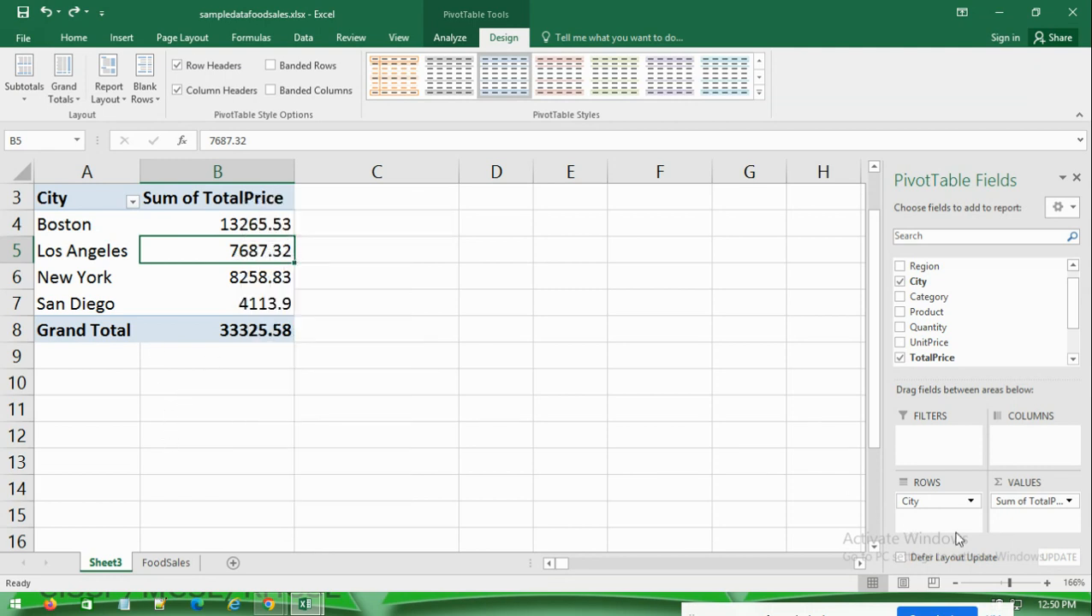
Add TotalPrice to the values again and show the copy as Difference From with base field City and base item Los Angeles
{"action": "left_click_drag", "start_coordinate": [920, 356], "coordinate": [1017, 526]}
{"action": "left_click", "coordinate": [402, 251]}
{"action": "right_click", "coordinate": [405, 250]}
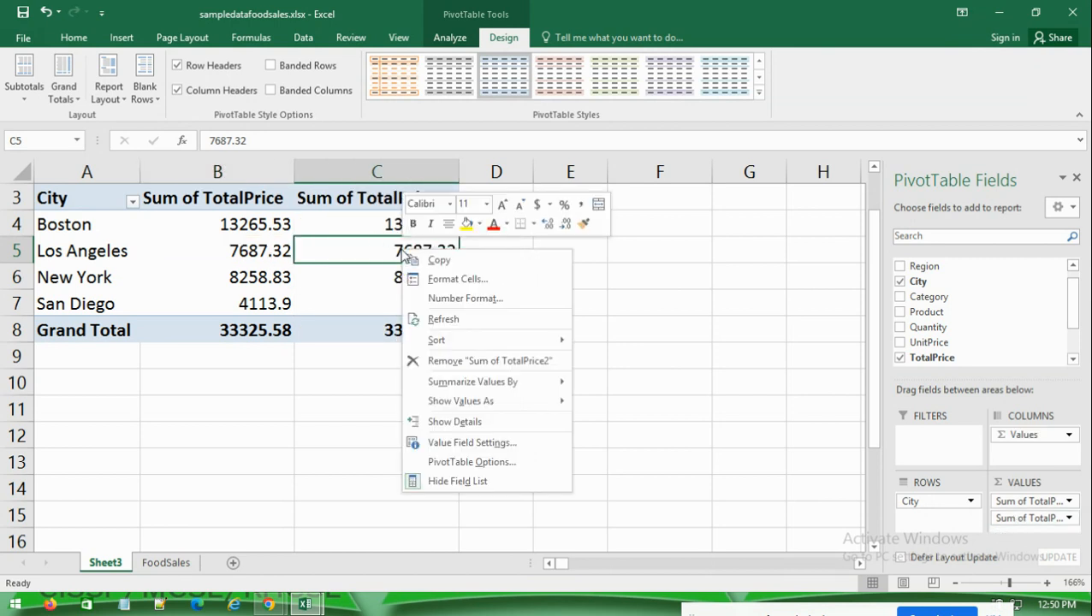
{"action": "mouse_move", "coordinate": [492, 402]}
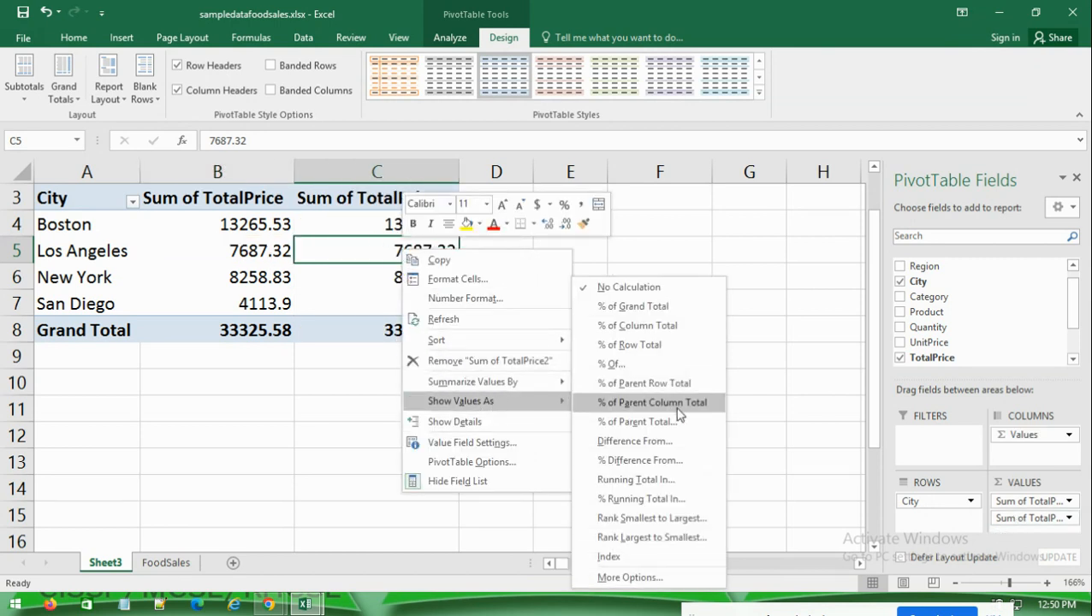
{"action": "left_click", "coordinate": [640, 442]}
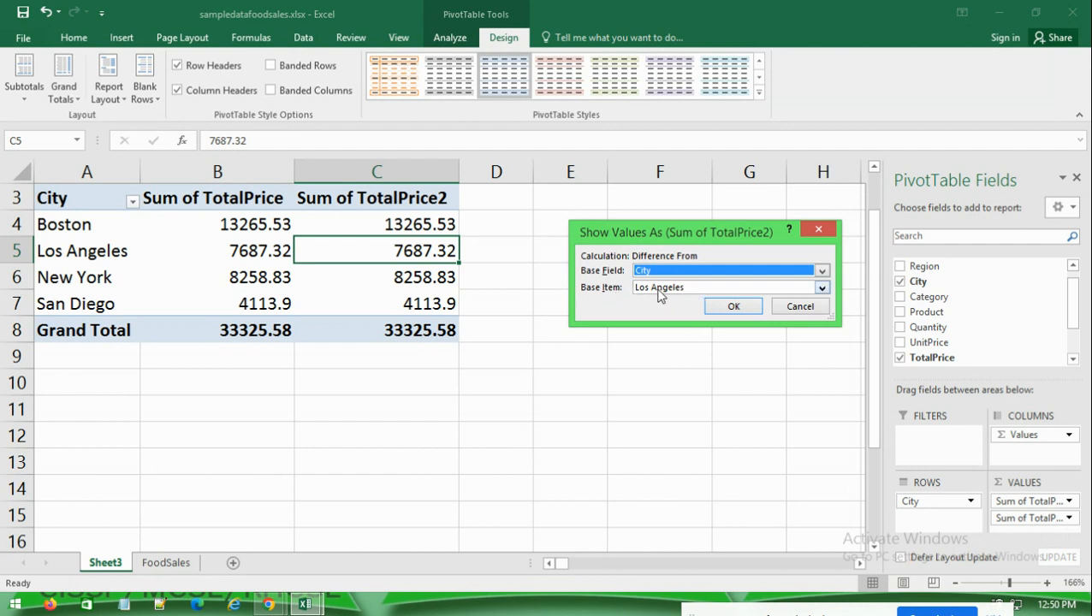
{"action": "left_click", "coordinate": [733, 306]}
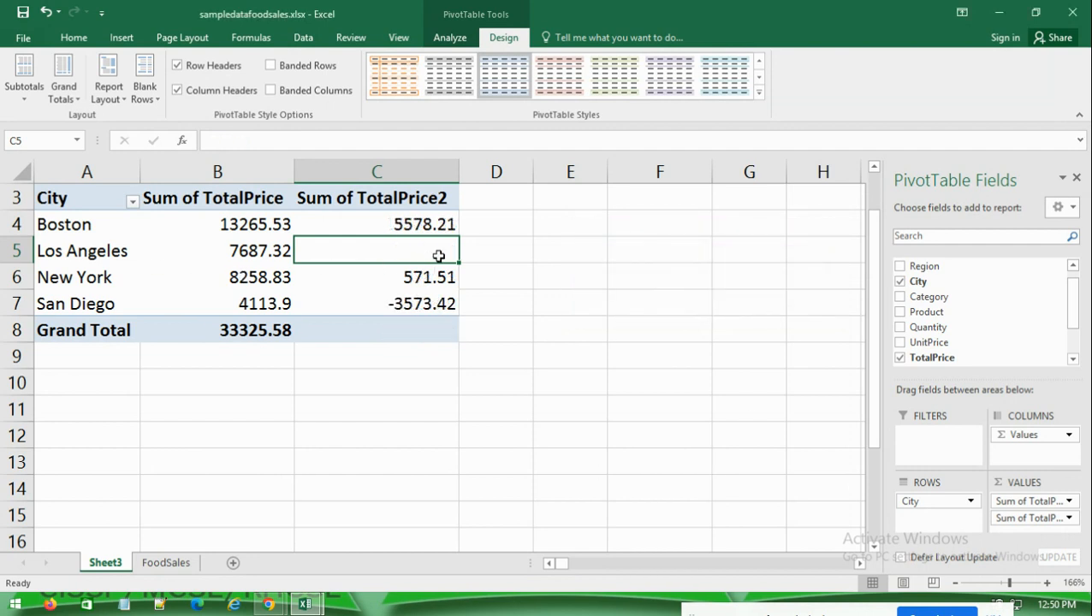
{"action": "left_click", "coordinate": [246, 249]}
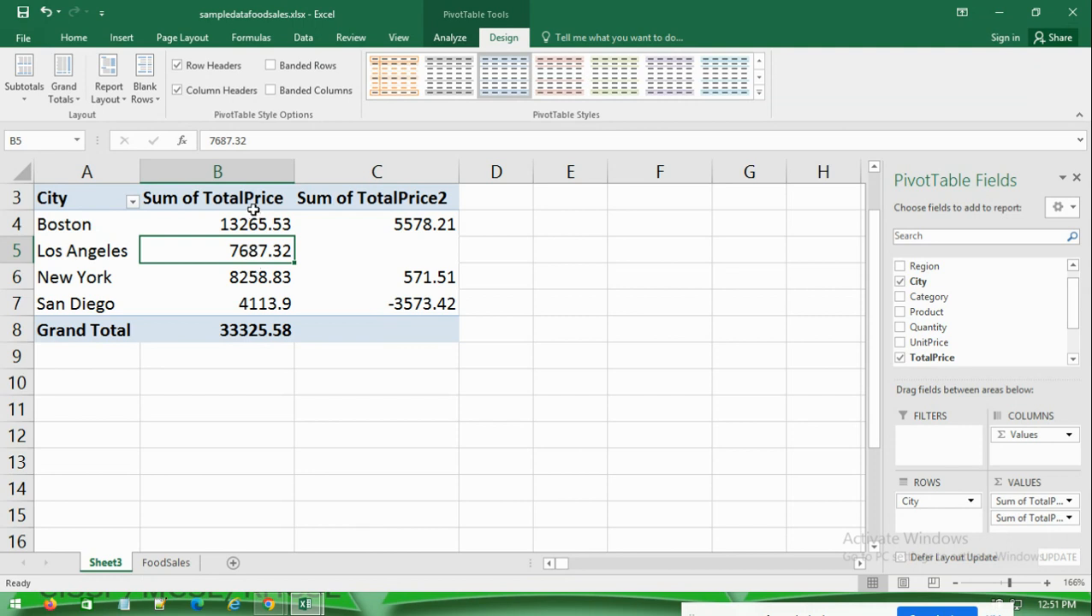
Show Sum of TotalPrice2 as % Difference From with base field City and base item Los Angeles
{"action": "right_click", "coordinate": [421, 250]}
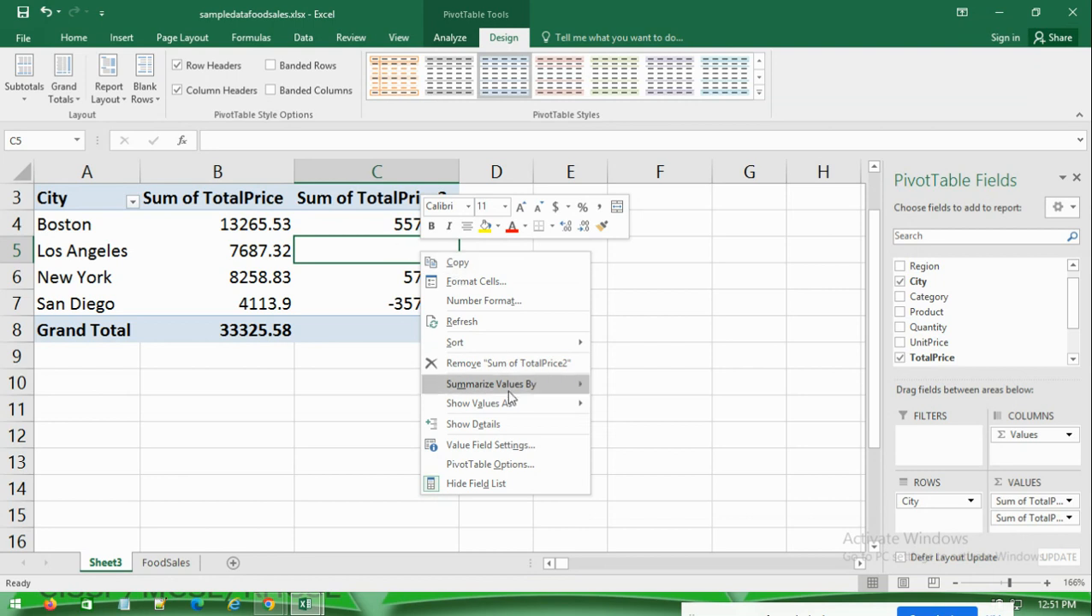
{"action": "mouse_move", "coordinate": [517, 405]}
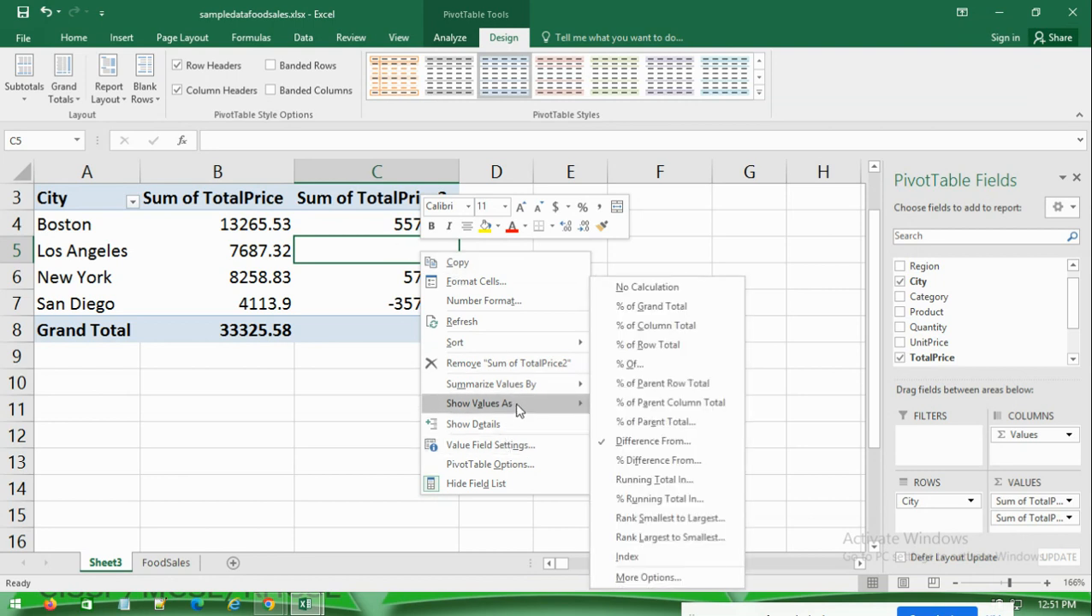
{"action": "left_click", "coordinate": [657, 460]}
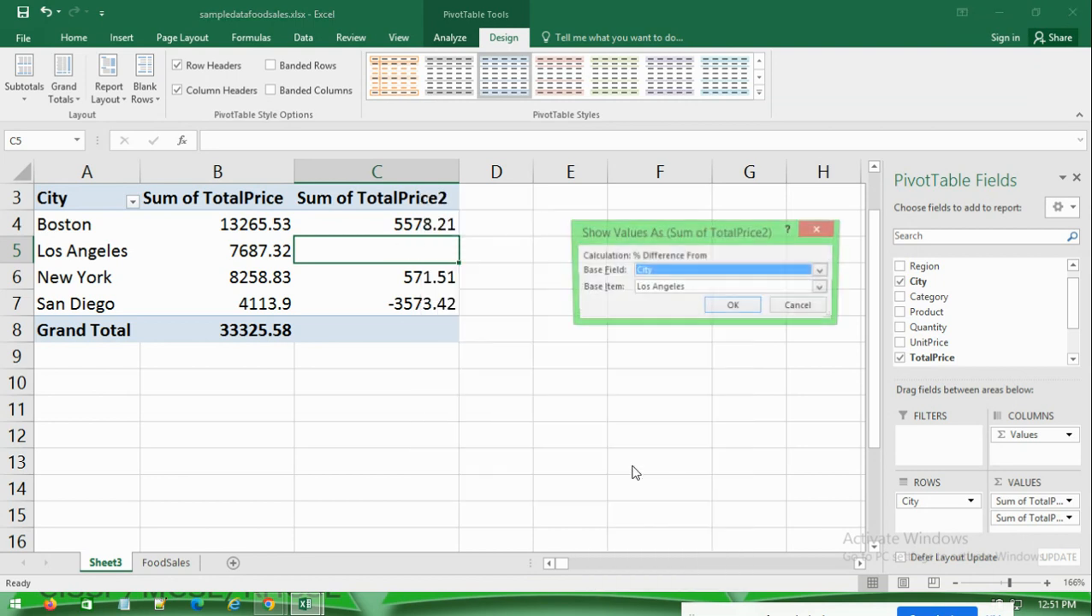
{"action": "left_click", "coordinate": [733, 307]}
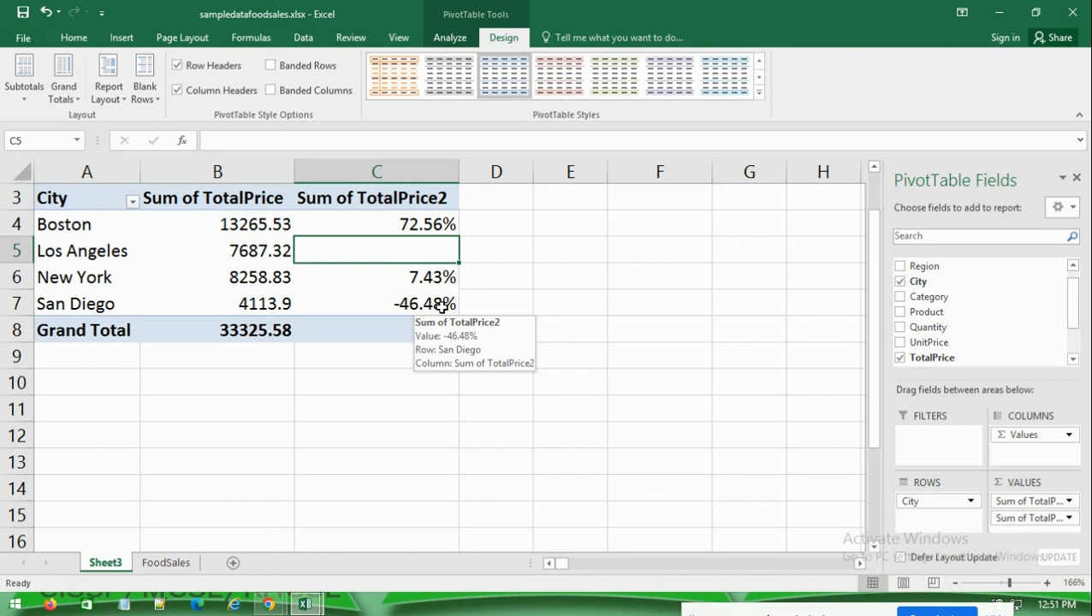
Reset Sum of TotalPrice2 to No Calculation
{"action": "right_click", "coordinate": [395, 228]}
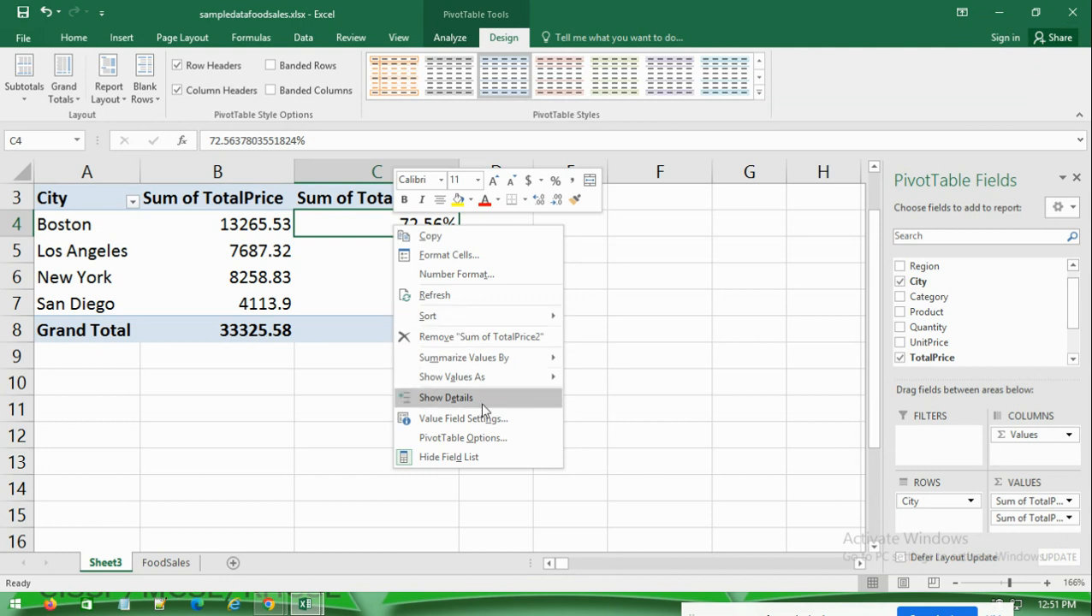
{"action": "mouse_move", "coordinate": [493, 379]}
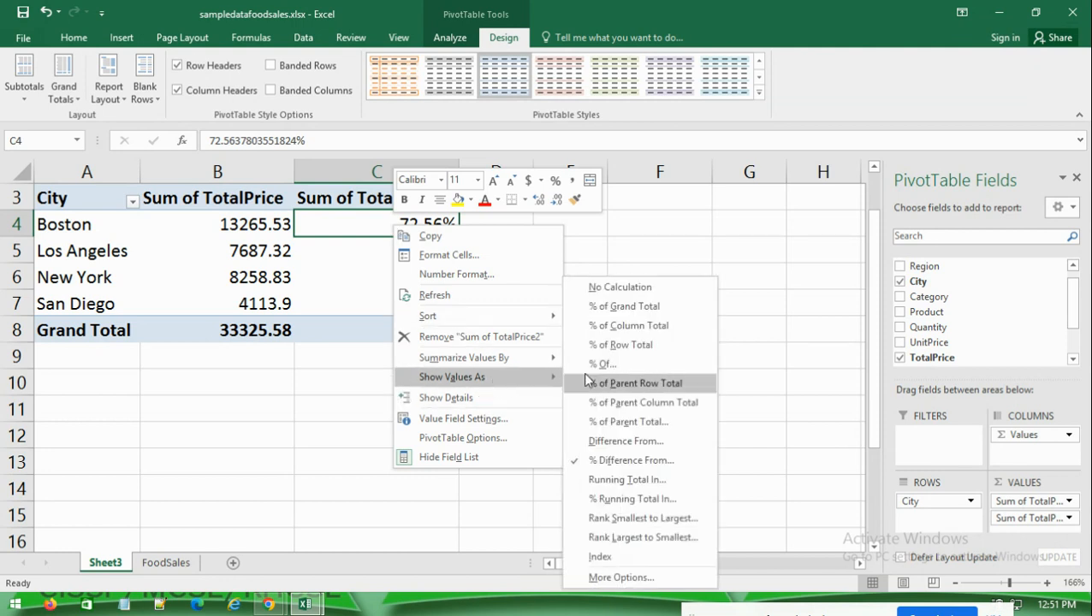
{"action": "left_click", "coordinate": [637, 289]}
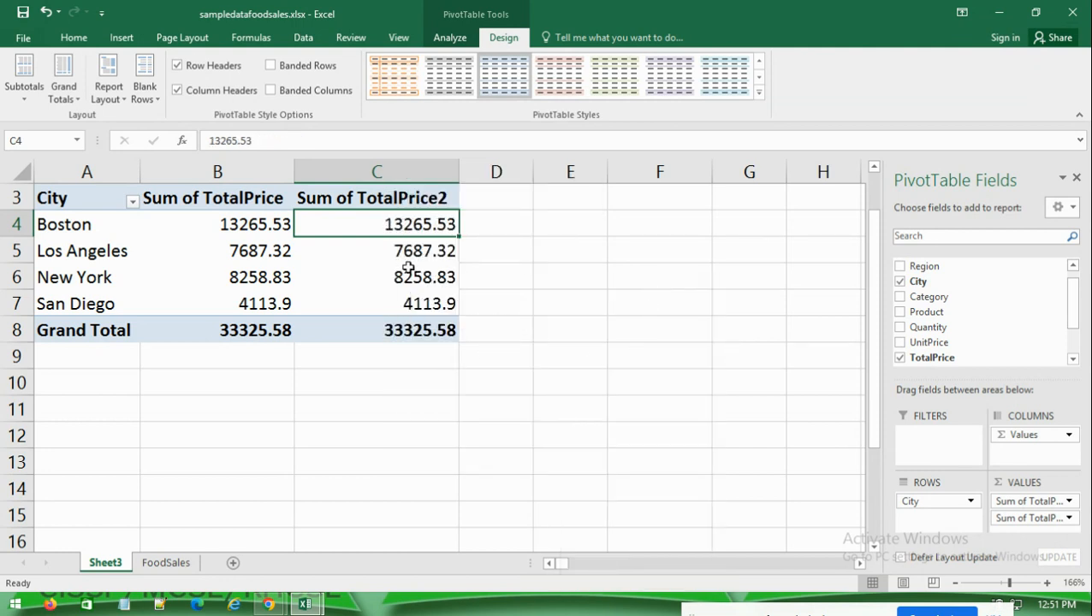
{"action": "right_click", "coordinate": [386, 255]}
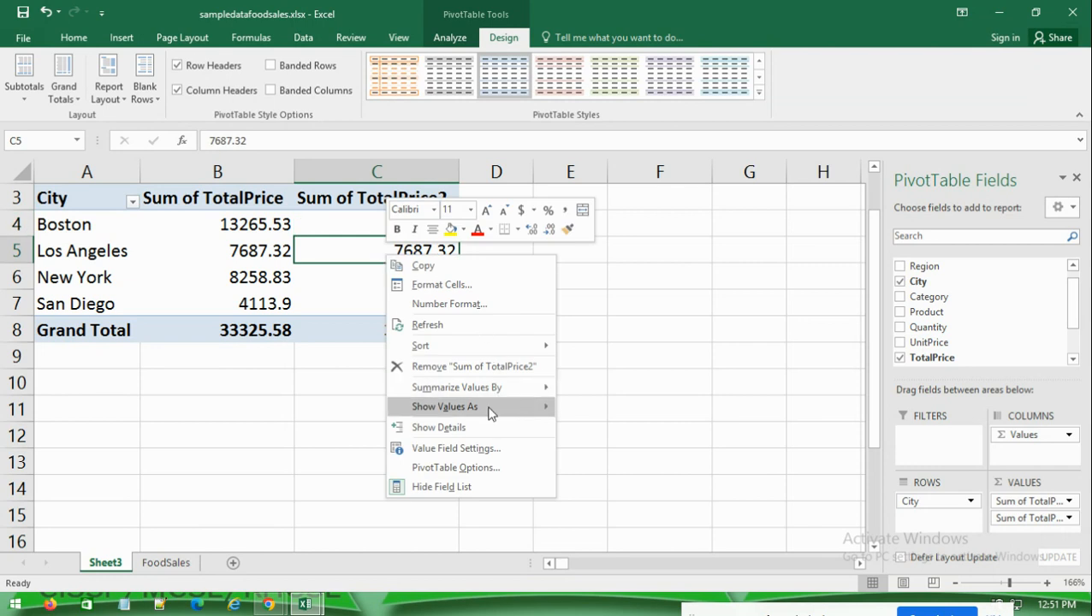
{"action": "mouse_move", "coordinate": [536, 412]}
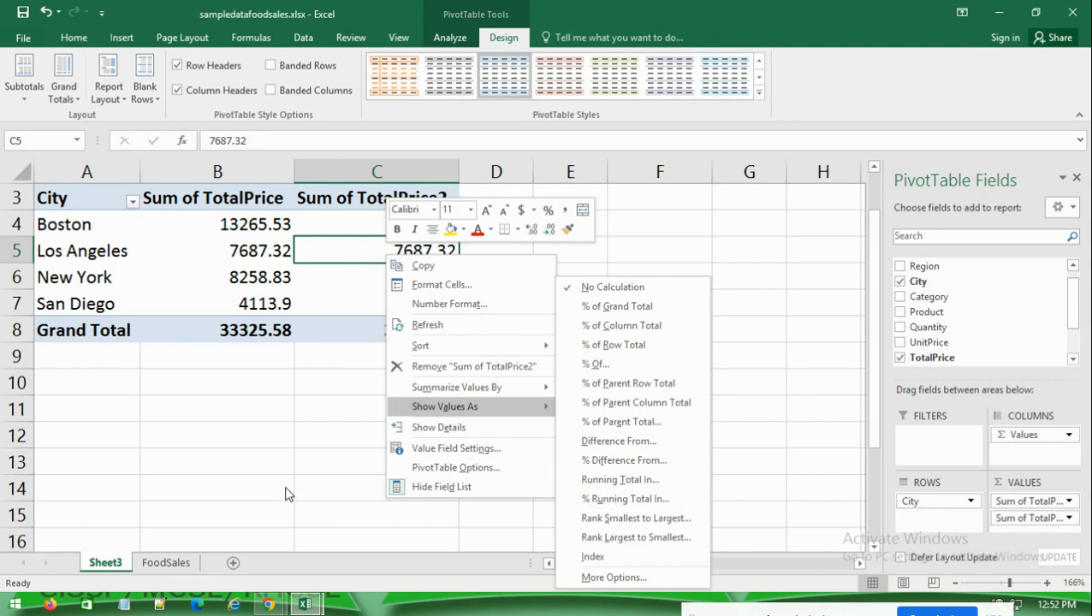
{"action": "key", "text": "Escape"}
{"action": "key", "text": "Escape"}
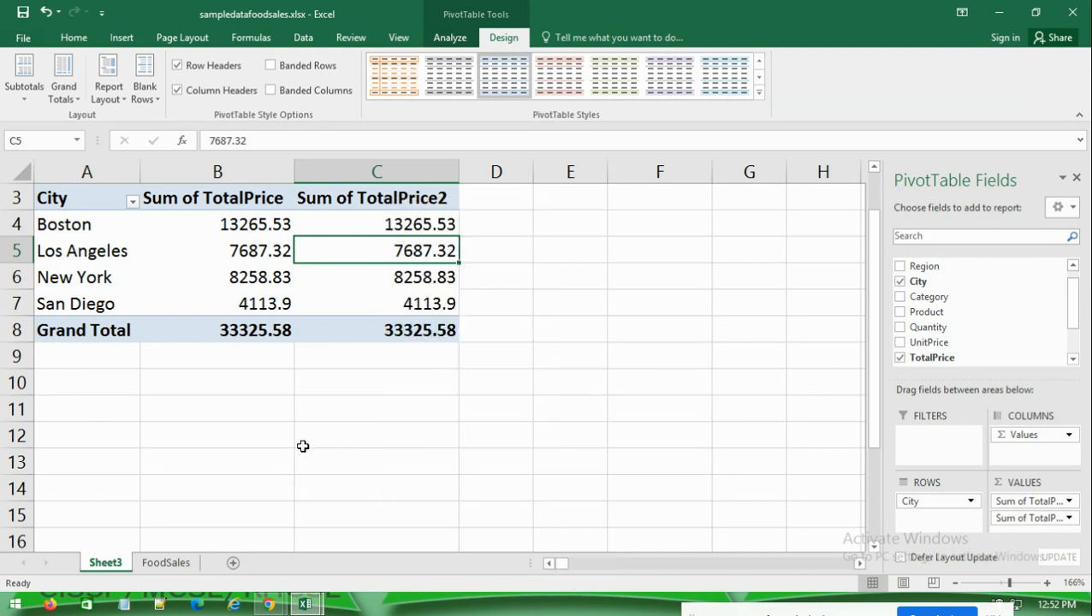
Show Sum of TotalPrice2 as Running Total In with base field City and check the accumulated amount for each city
{"action": "right_click", "coordinate": [361, 247]}
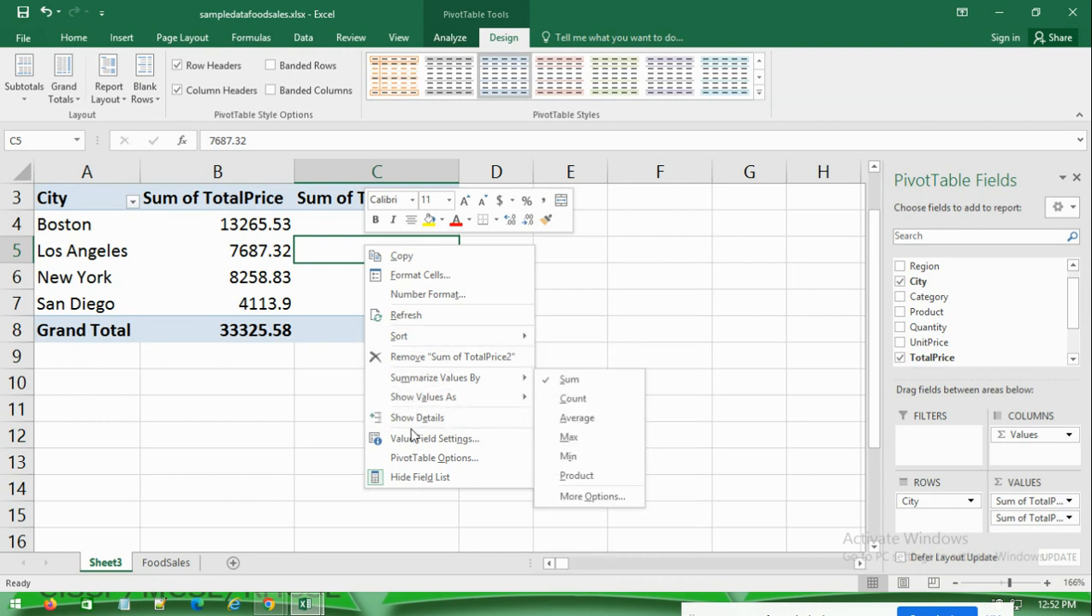
{"action": "mouse_move", "coordinate": [448, 399]}
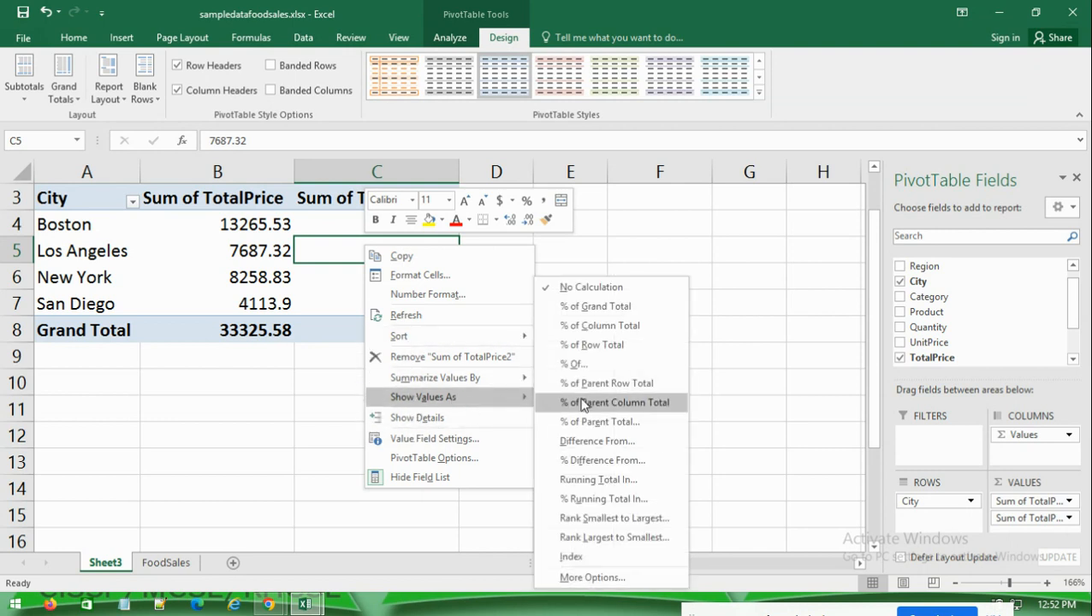
{"action": "left_click", "coordinate": [598, 481]}
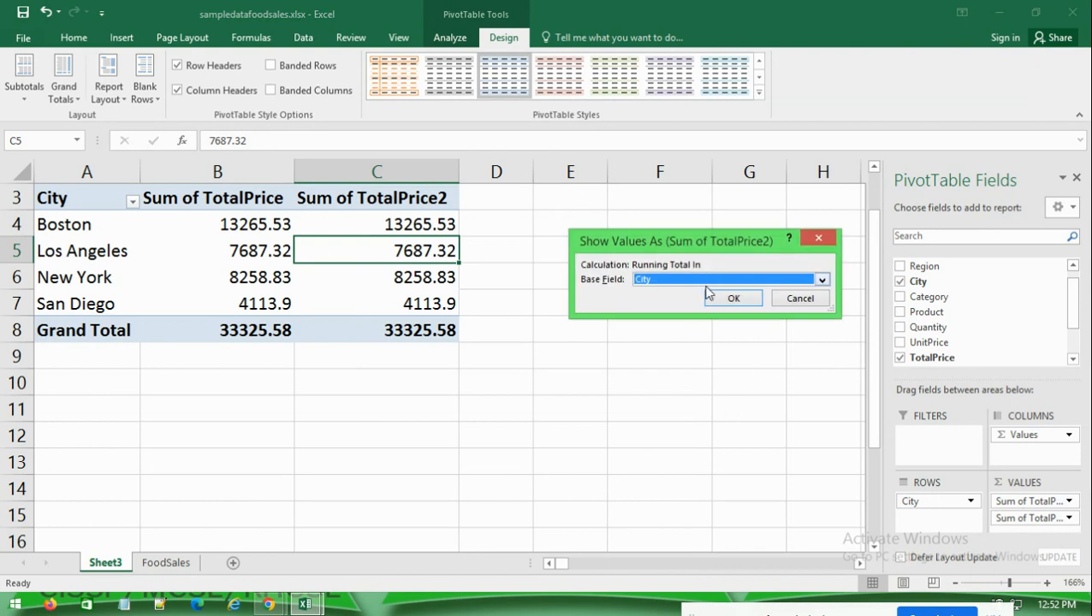
{"action": "left_click", "coordinate": [732, 300]}
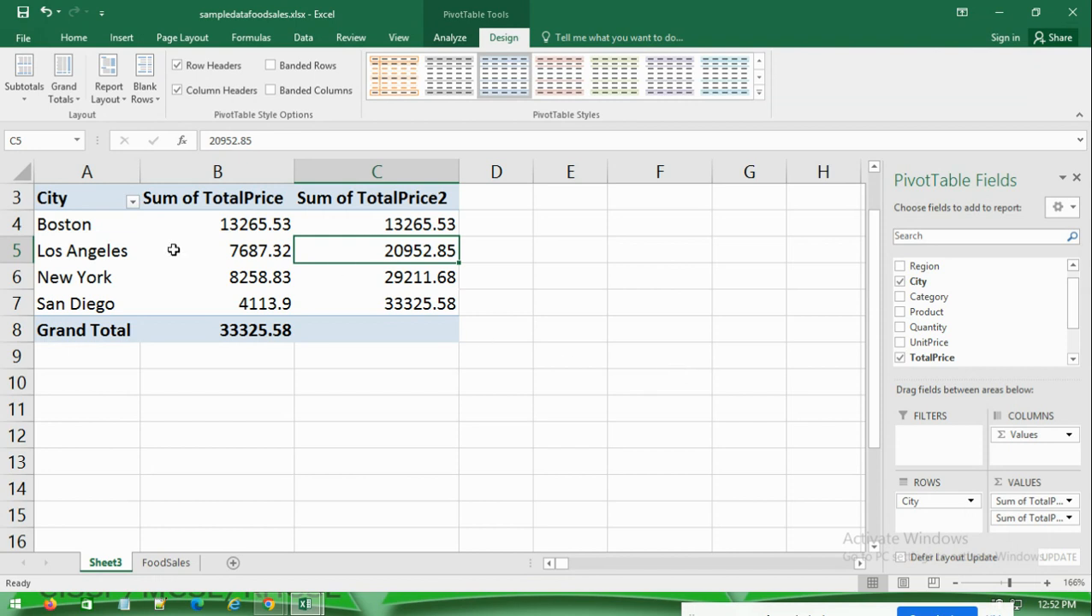
{"action": "left_click", "coordinate": [229, 223]}
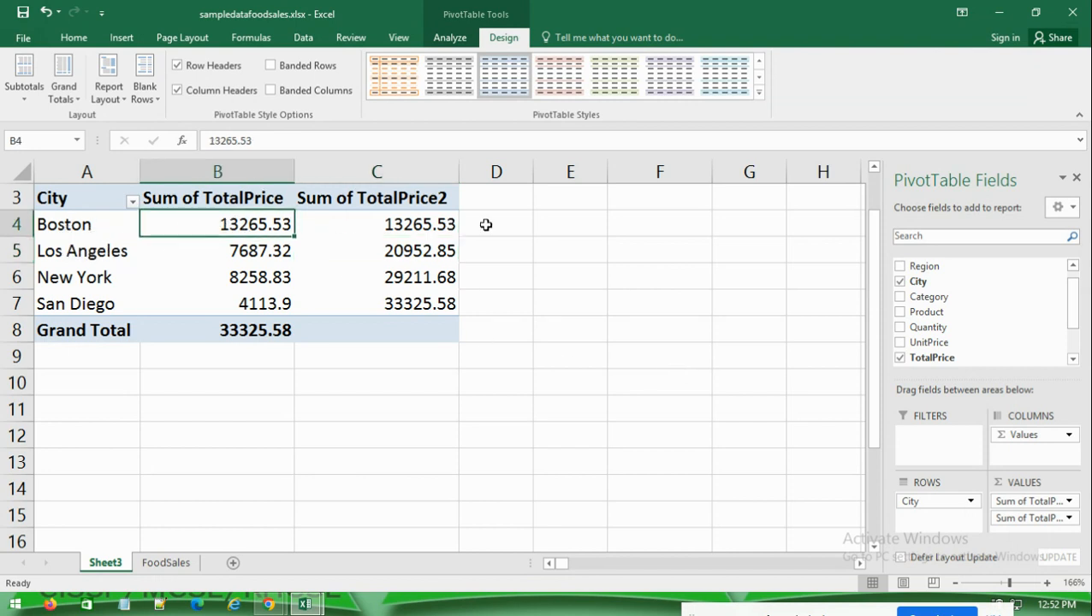
{"action": "left_click", "coordinate": [414, 224]}
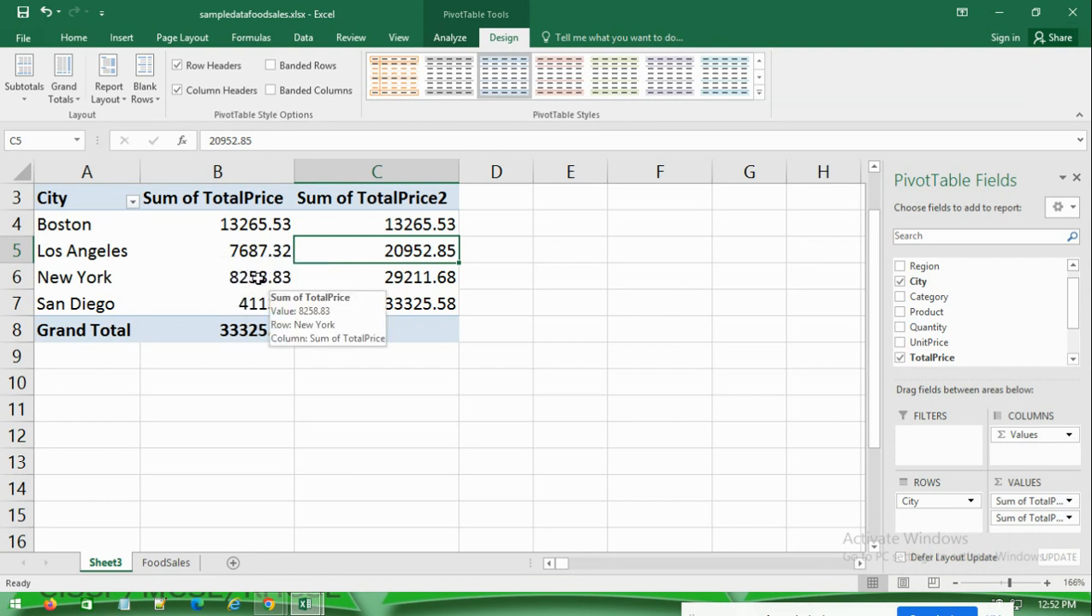
{"action": "left_click", "coordinate": [407, 279]}
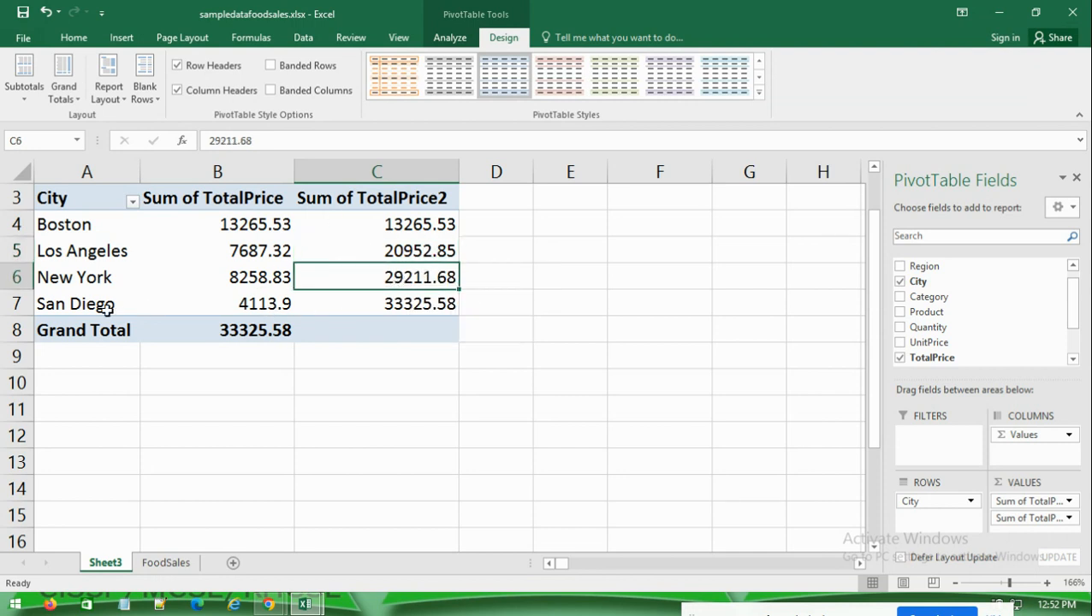
{"action": "mouse_move", "coordinate": [239, 310]}
{"action": "left_click", "coordinate": [434, 309]}
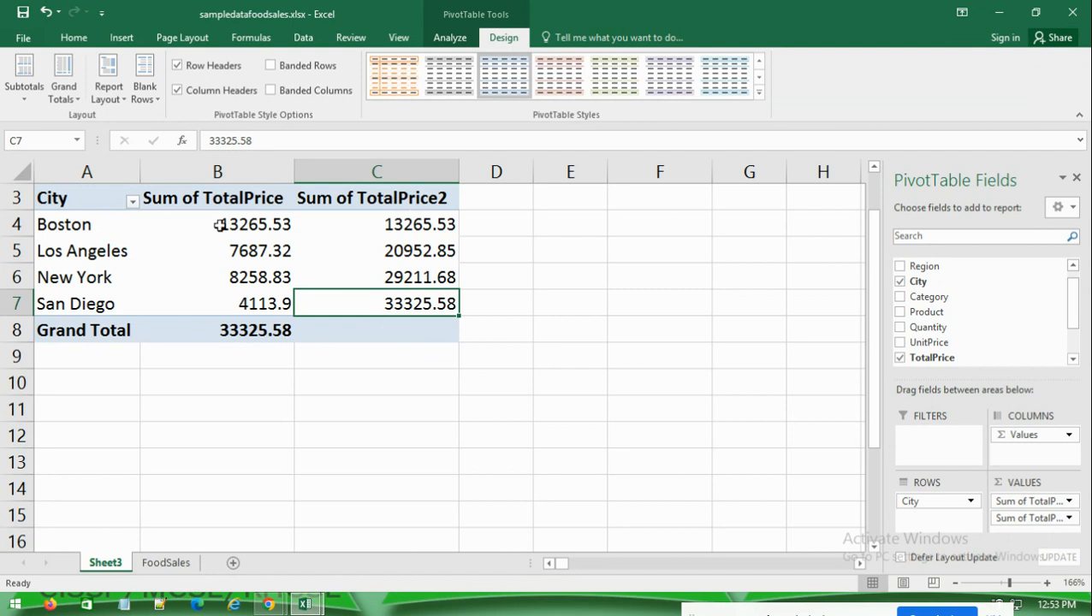
Show Sum of TotalPrice2 as % Running Total In with base field City
{"action": "right_click", "coordinate": [426, 224]}
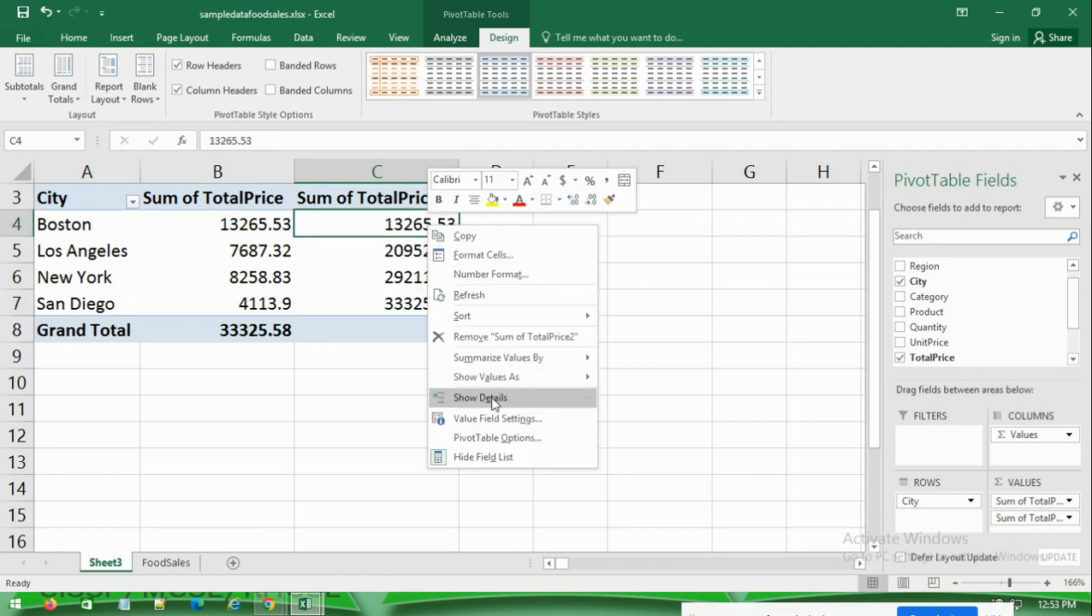
{"action": "mouse_move", "coordinate": [544, 378]}
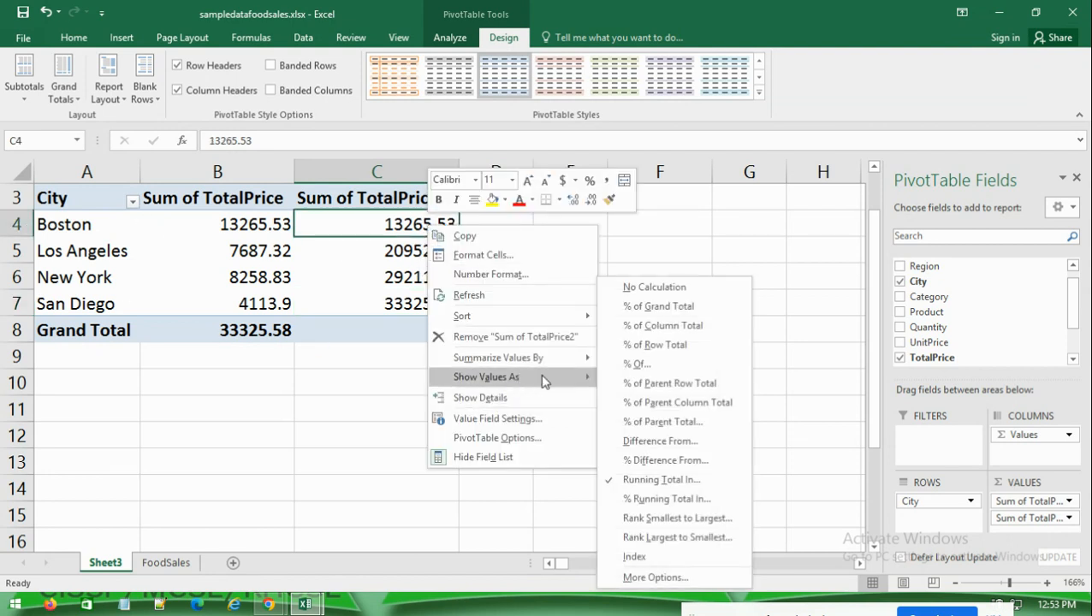
{"action": "left_click", "coordinate": [675, 499]}
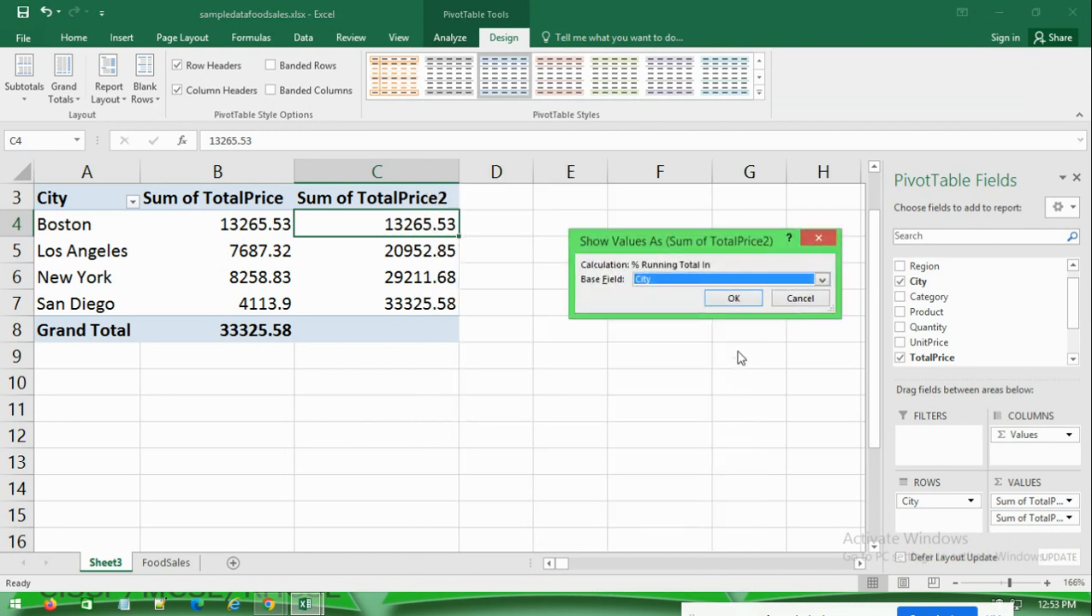
{"action": "left_click", "coordinate": [726, 297]}
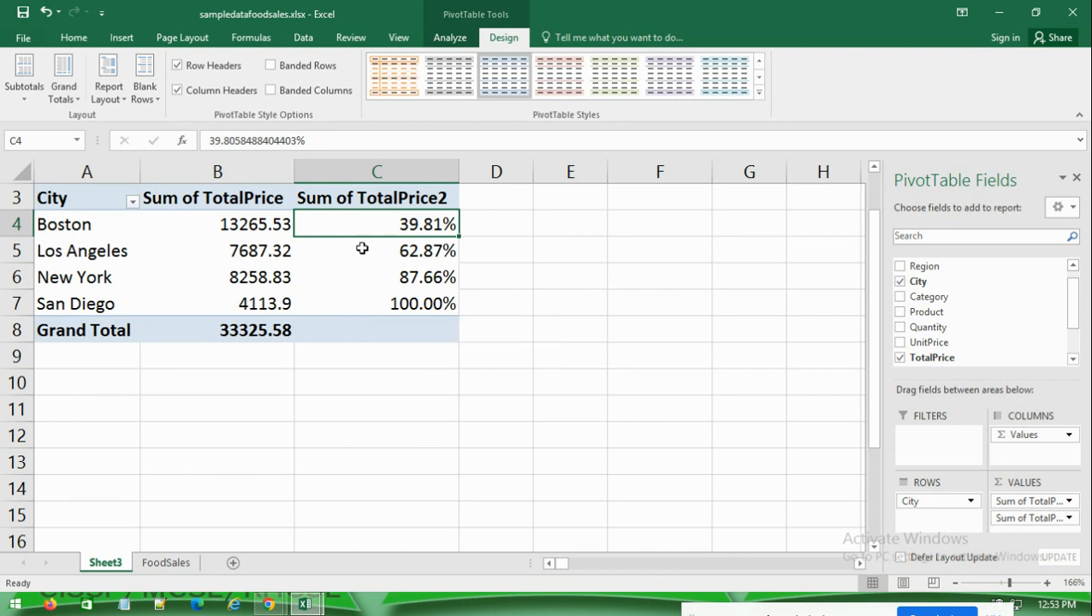
Reset Sum of TotalPrice2 to No Calculation, then show it as Rank Smallest to Largest with base field City
{"action": "right_click", "coordinate": [372, 226]}
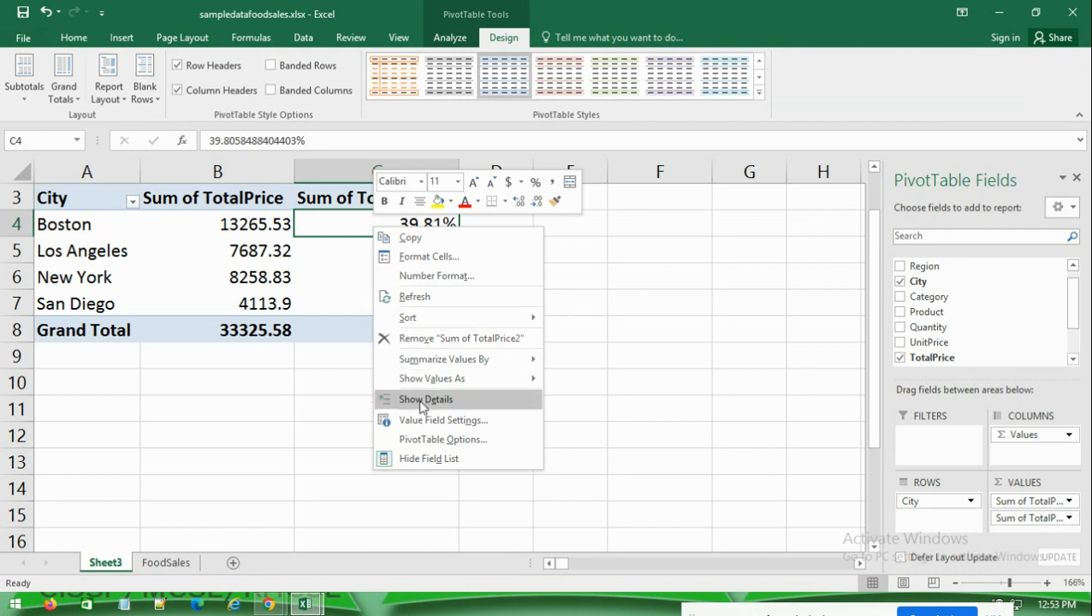
{"action": "mouse_move", "coordinate": [431, 388]}
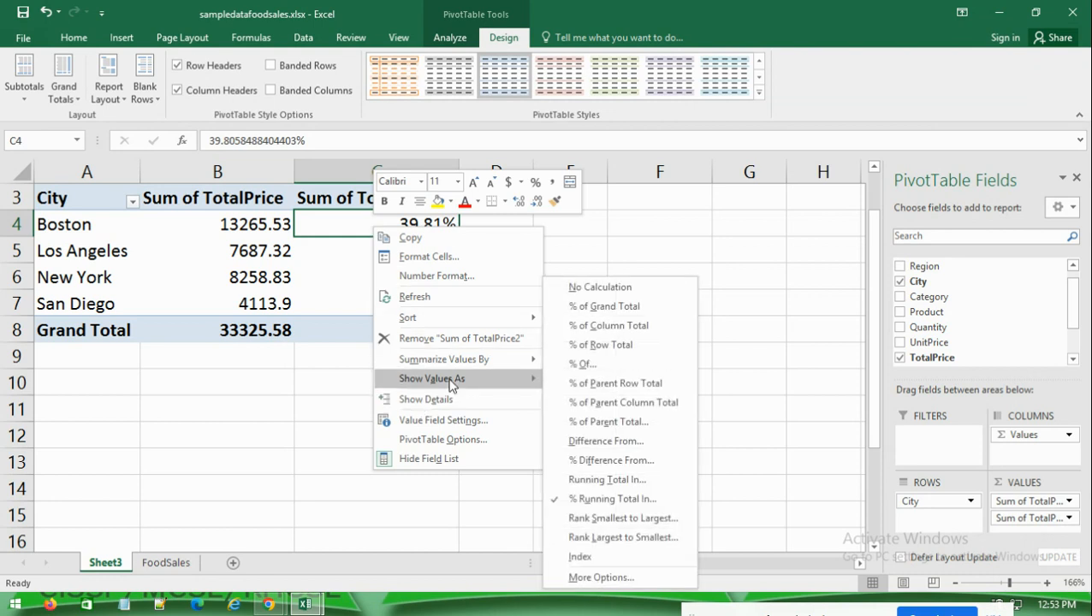
{"action": "left_click", "coordinate": [609, 293]}
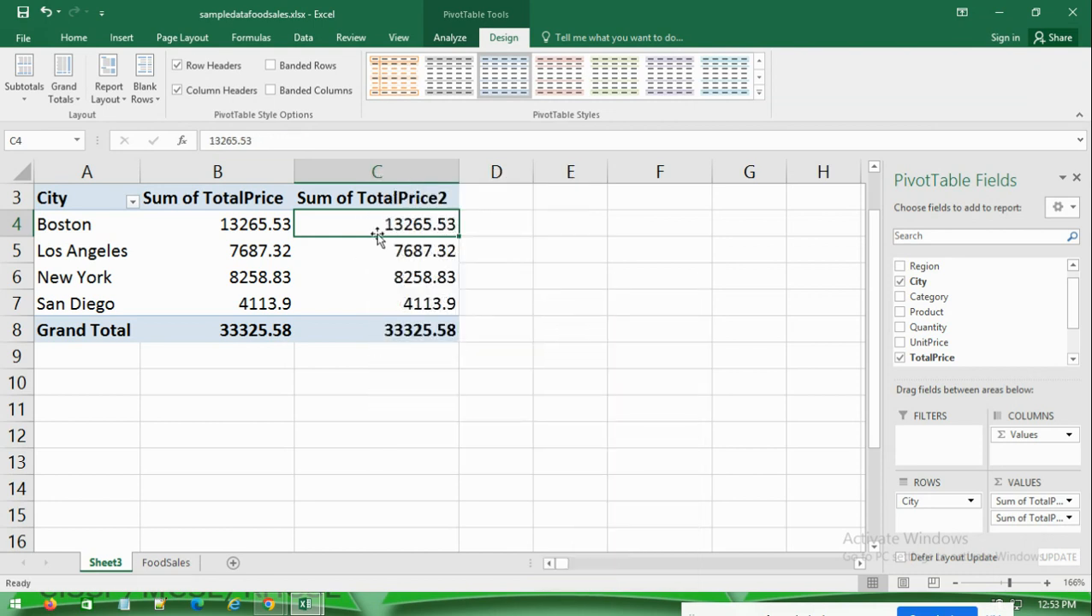
{"action": "right_click", "coordinate": [377, 276]}
{"action": "mouse_move", "coordinate": [457, 427]}
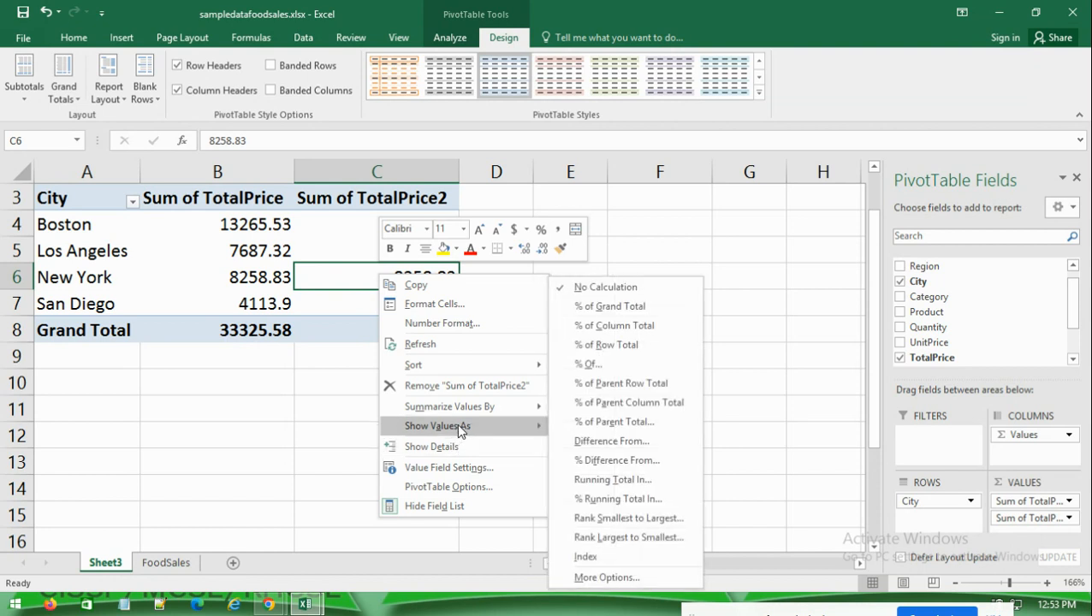
{"action": "left_click", "coordinate": [628, 518]}
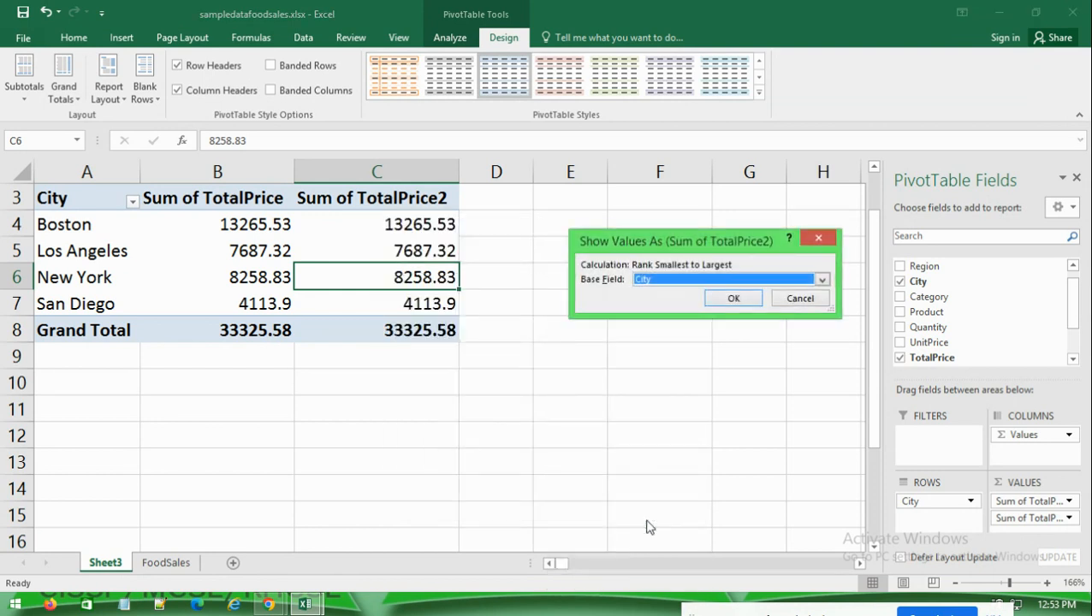
{"action": "left_click", "coordinate": [728, 297]}
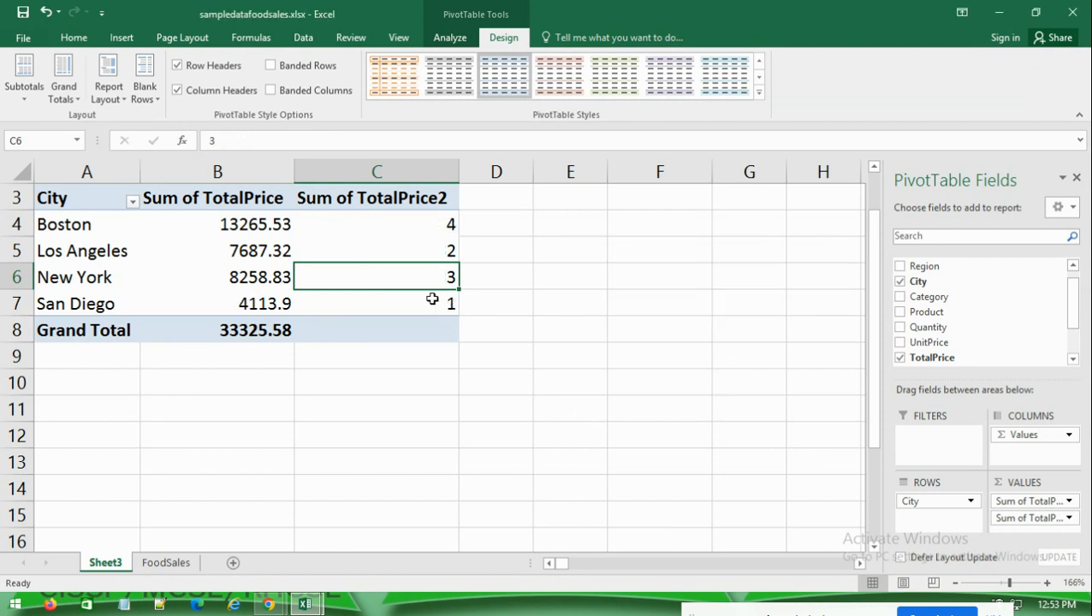
{"action": "left_click", "coordinate": [434, 302]}
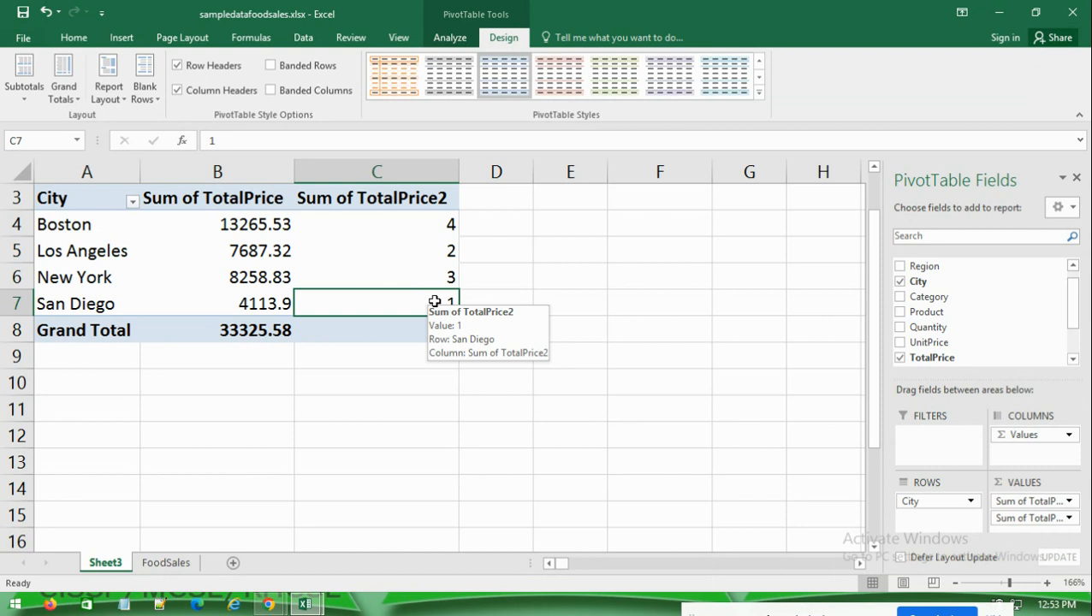
{"action": "left_click", "coordinate": [446, 249]}
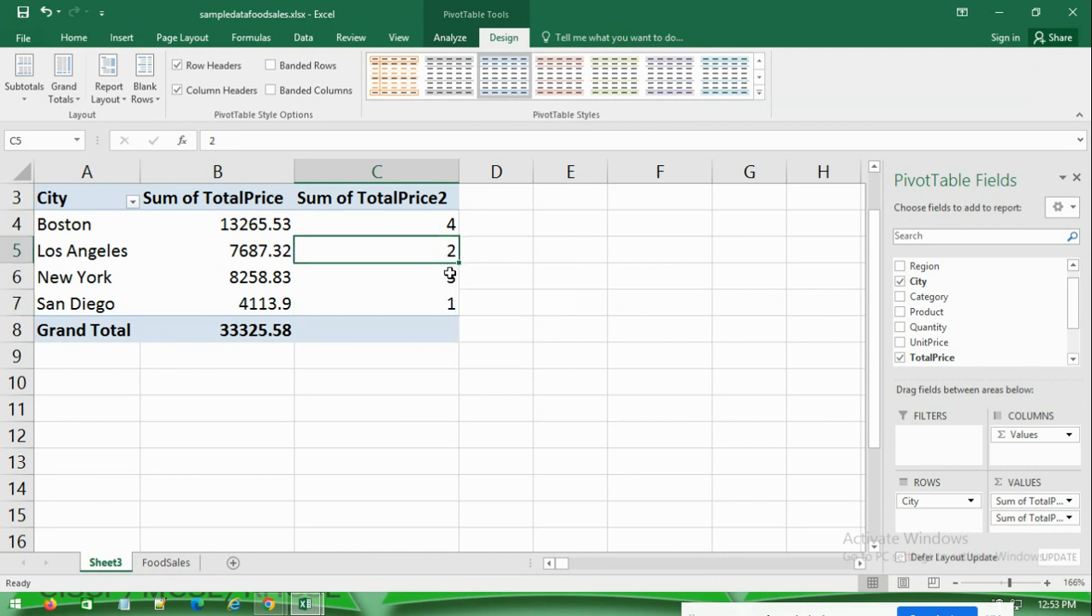
{"action": "left_click", "coordinate": [449, 273]}
{"action": "left_click", "coordinate": [450, 223]}
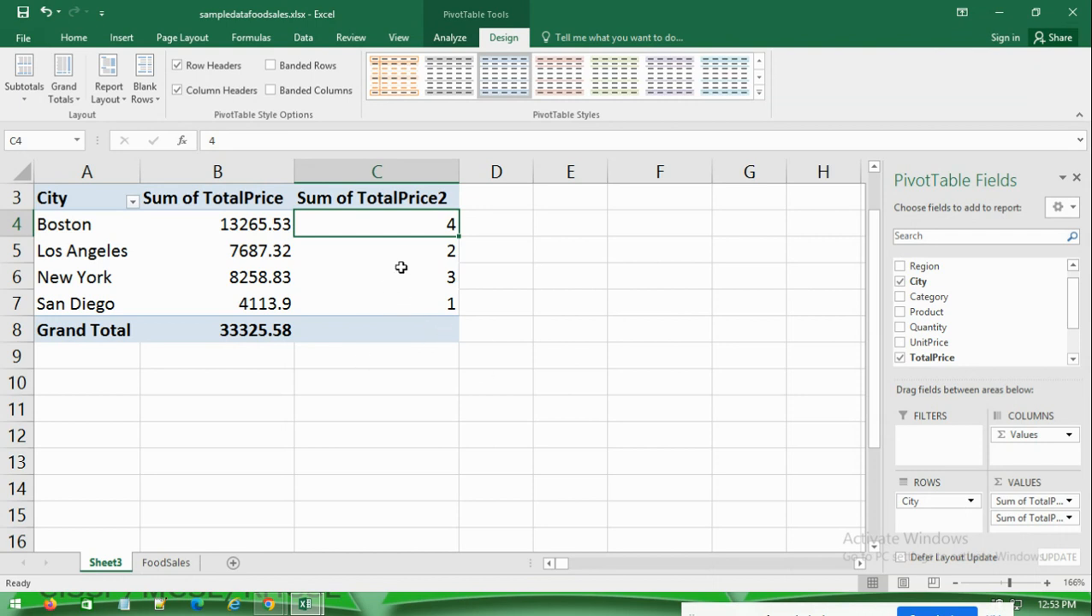
Show Sum of TotalPrice2 as Rank Largest to Smallest with base field City and check each city's rank
{"action": "right_click", "coordinate": [393, 224]}
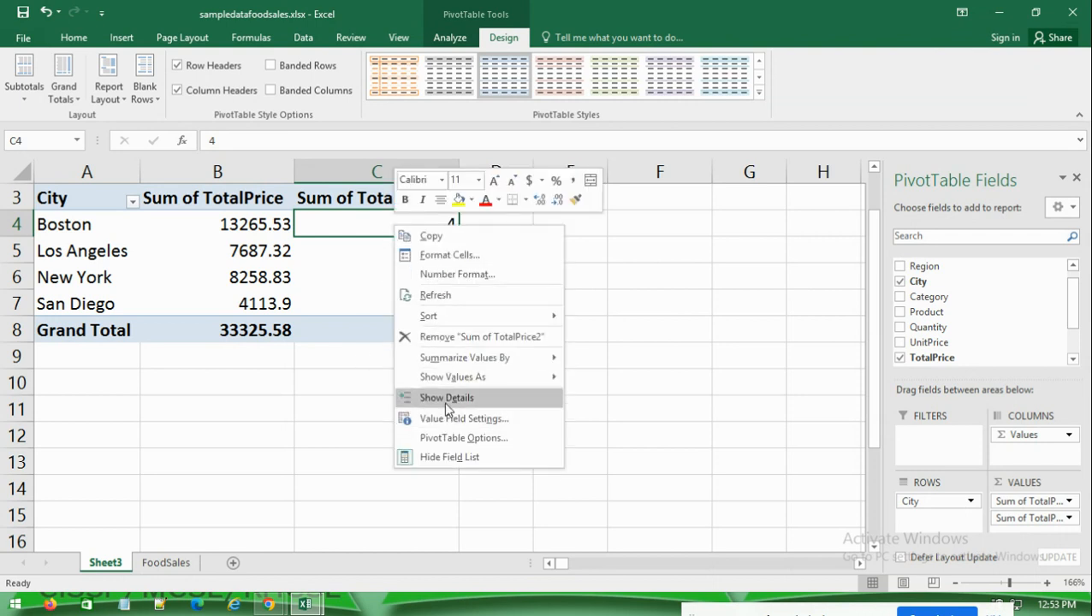
{"action": "mouse_move", "coordinate": [453, 376]}
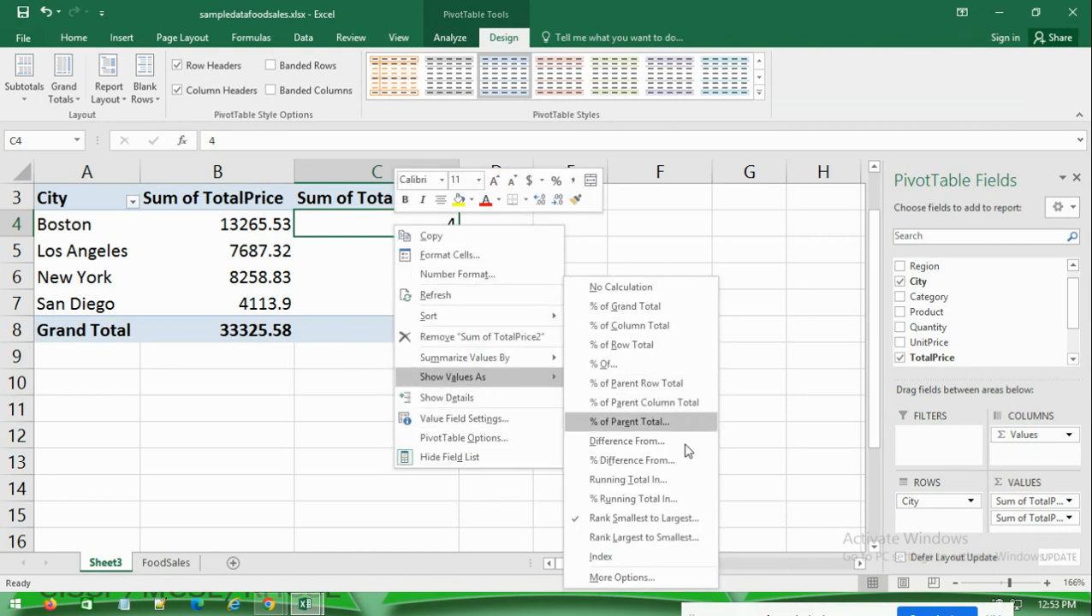
{"action": "left_click", "coordinate": [646, 538]}
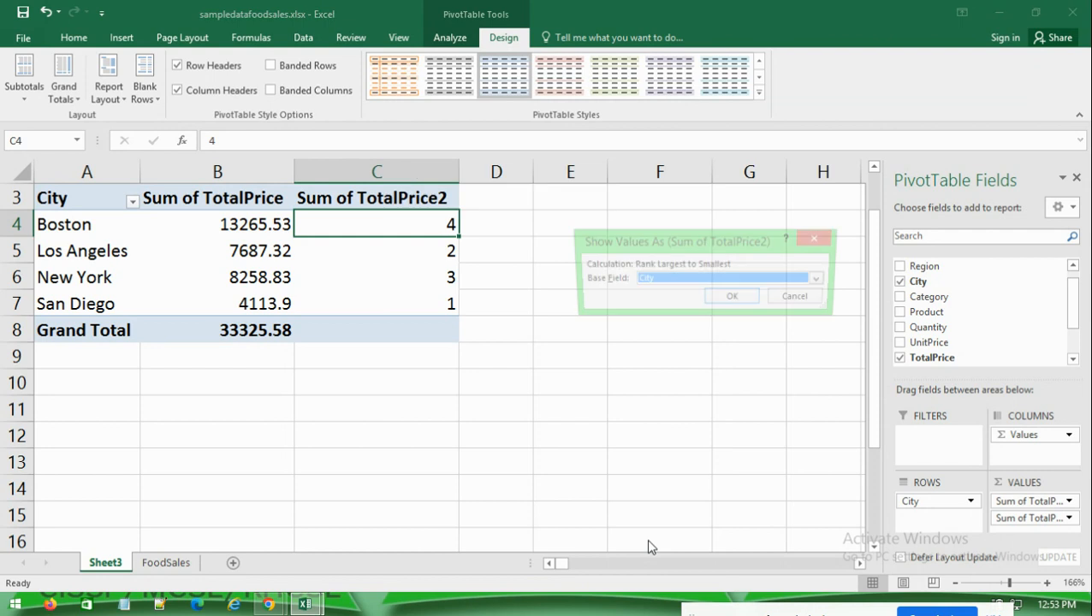
{"action": "left_click", "coordinate": [729, 298]}
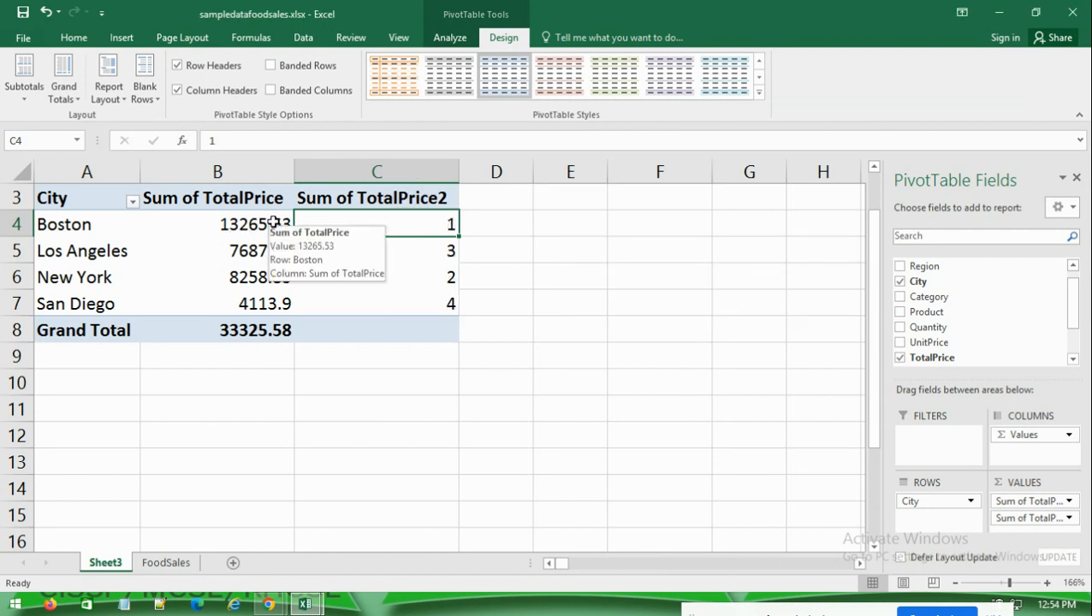
{"action": "left_click", "coordinate": [421, 277]}
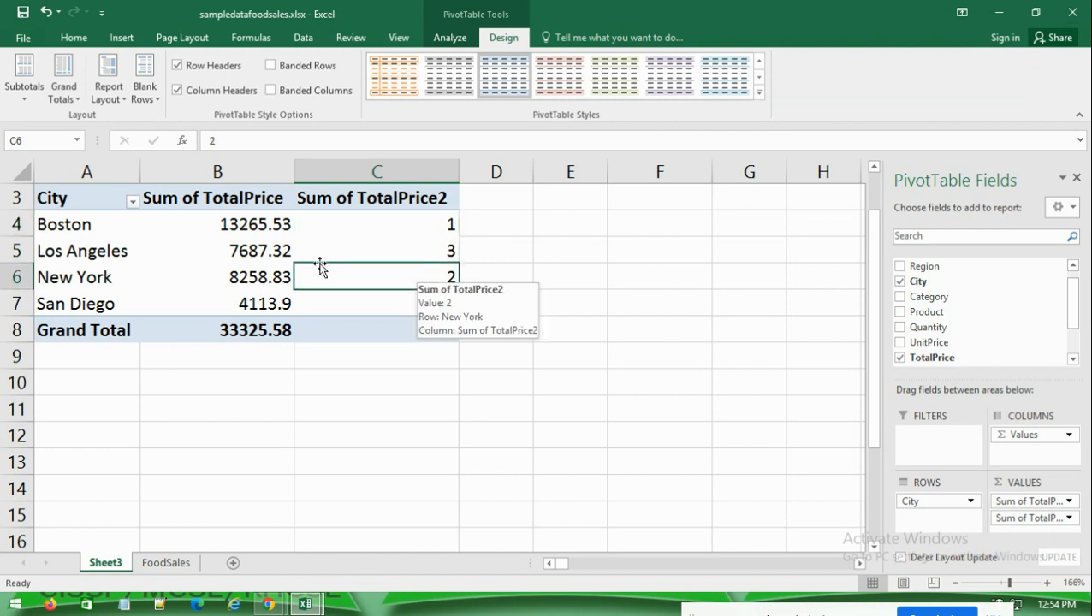
{"action": "left_click", "coordinate": [308, 249]}
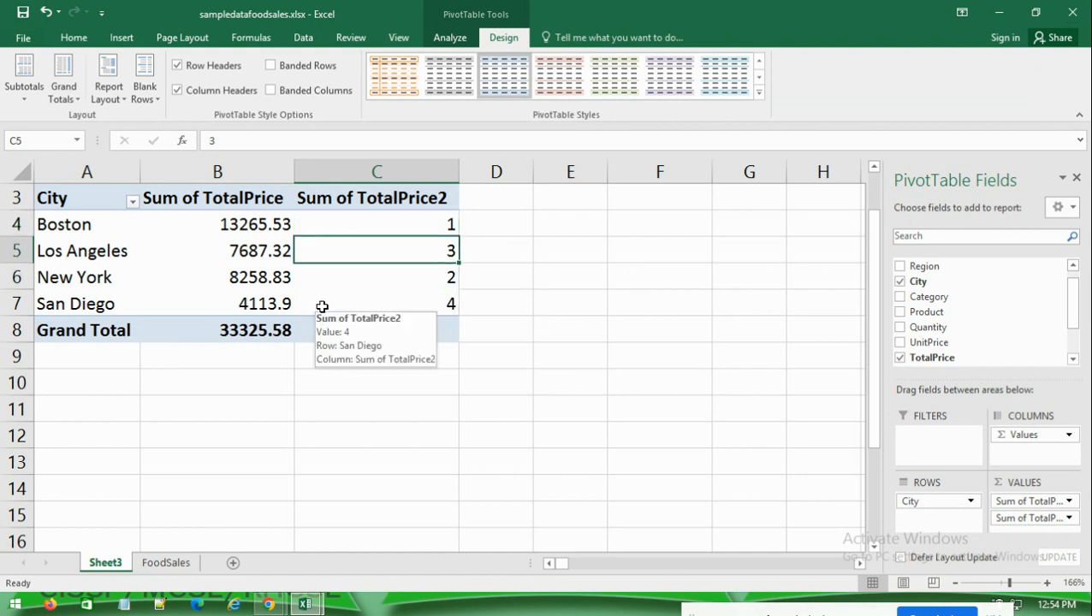
{"action": "left_click", "coordinate": [322, 306]}
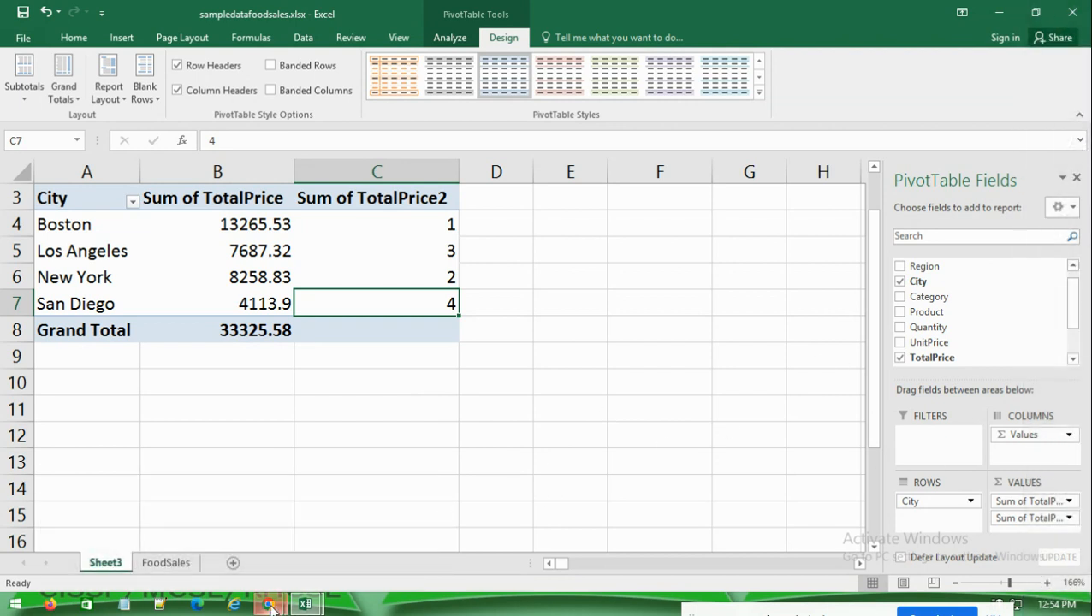
{"action": "mouse_move", "coordinate": [269, 604]}
{"action": "left_click", "coordinate": [202, 476]}
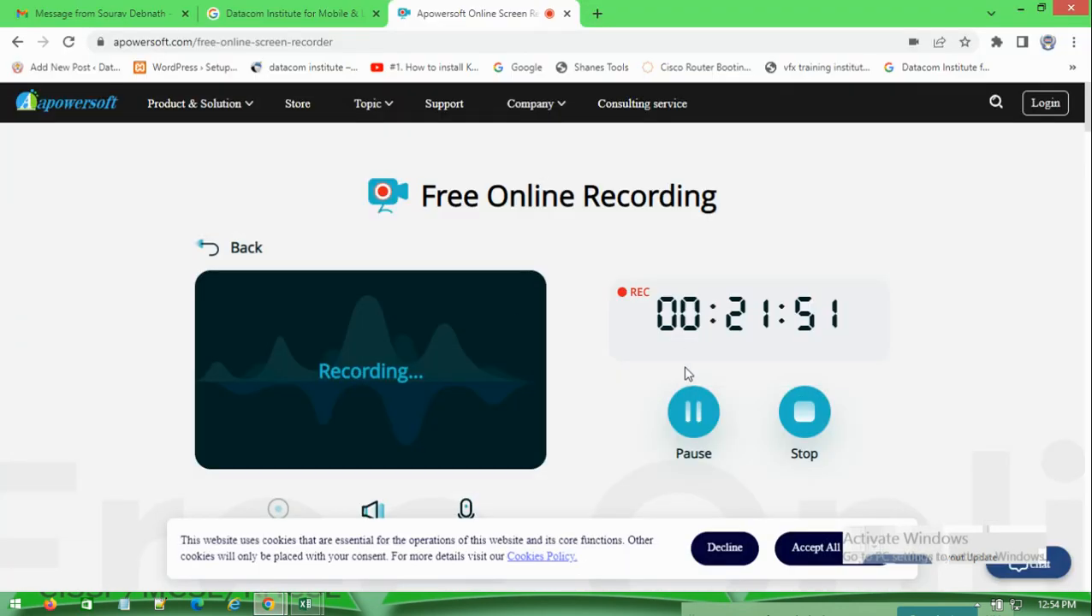